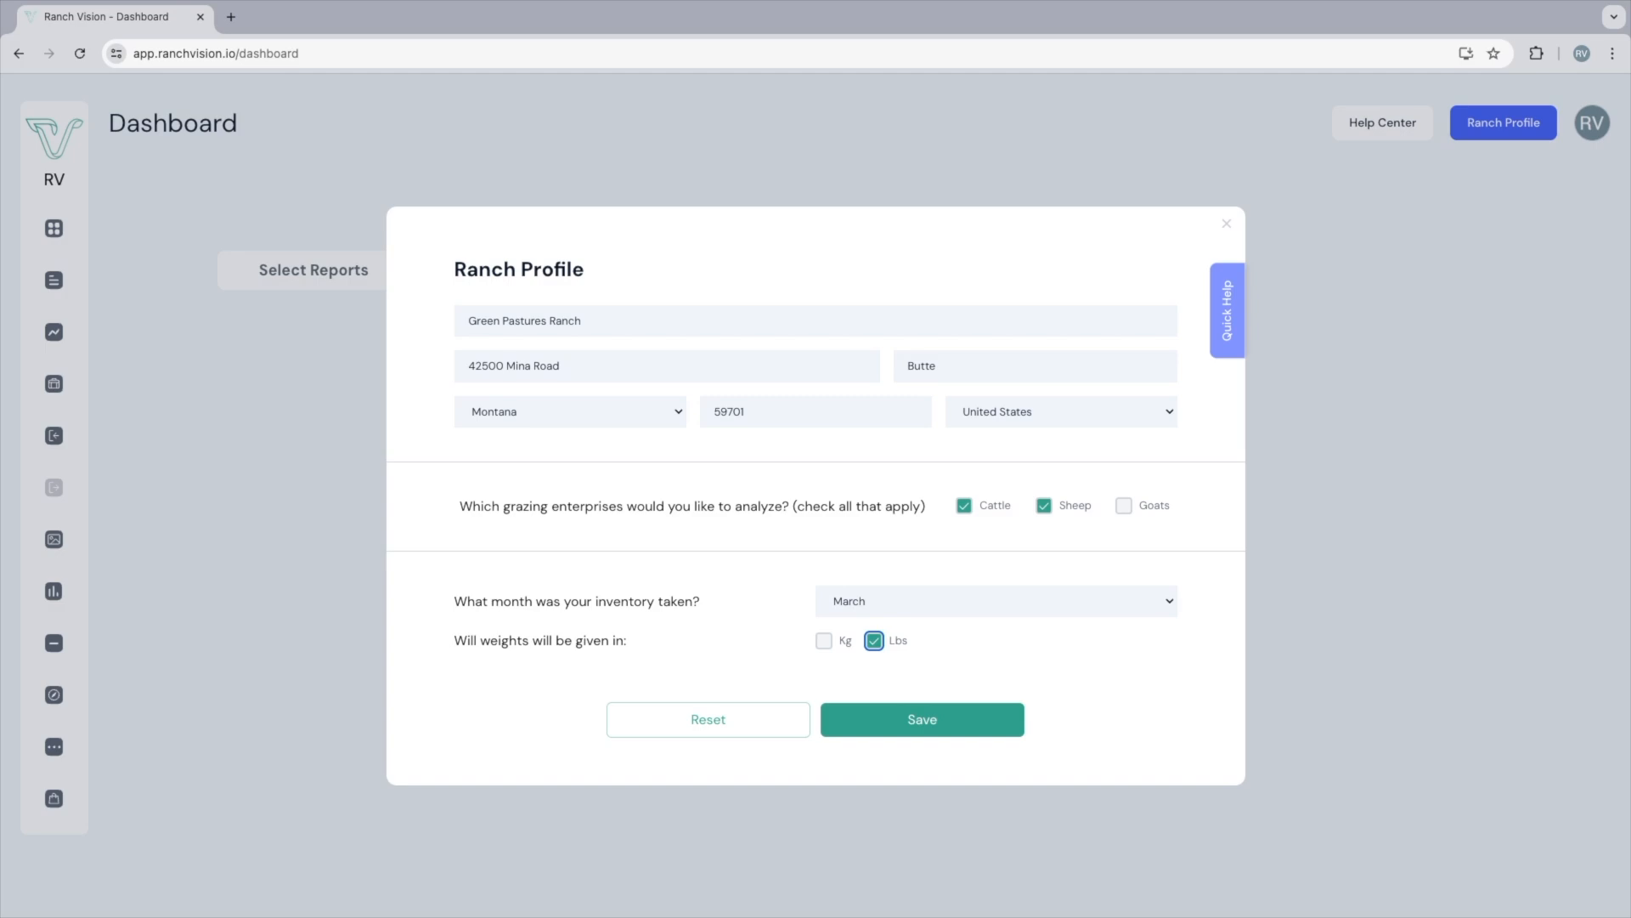
Consult the quick help for the ranch profile, check the definition of inventory date, and close the help.
click(1228, 311)
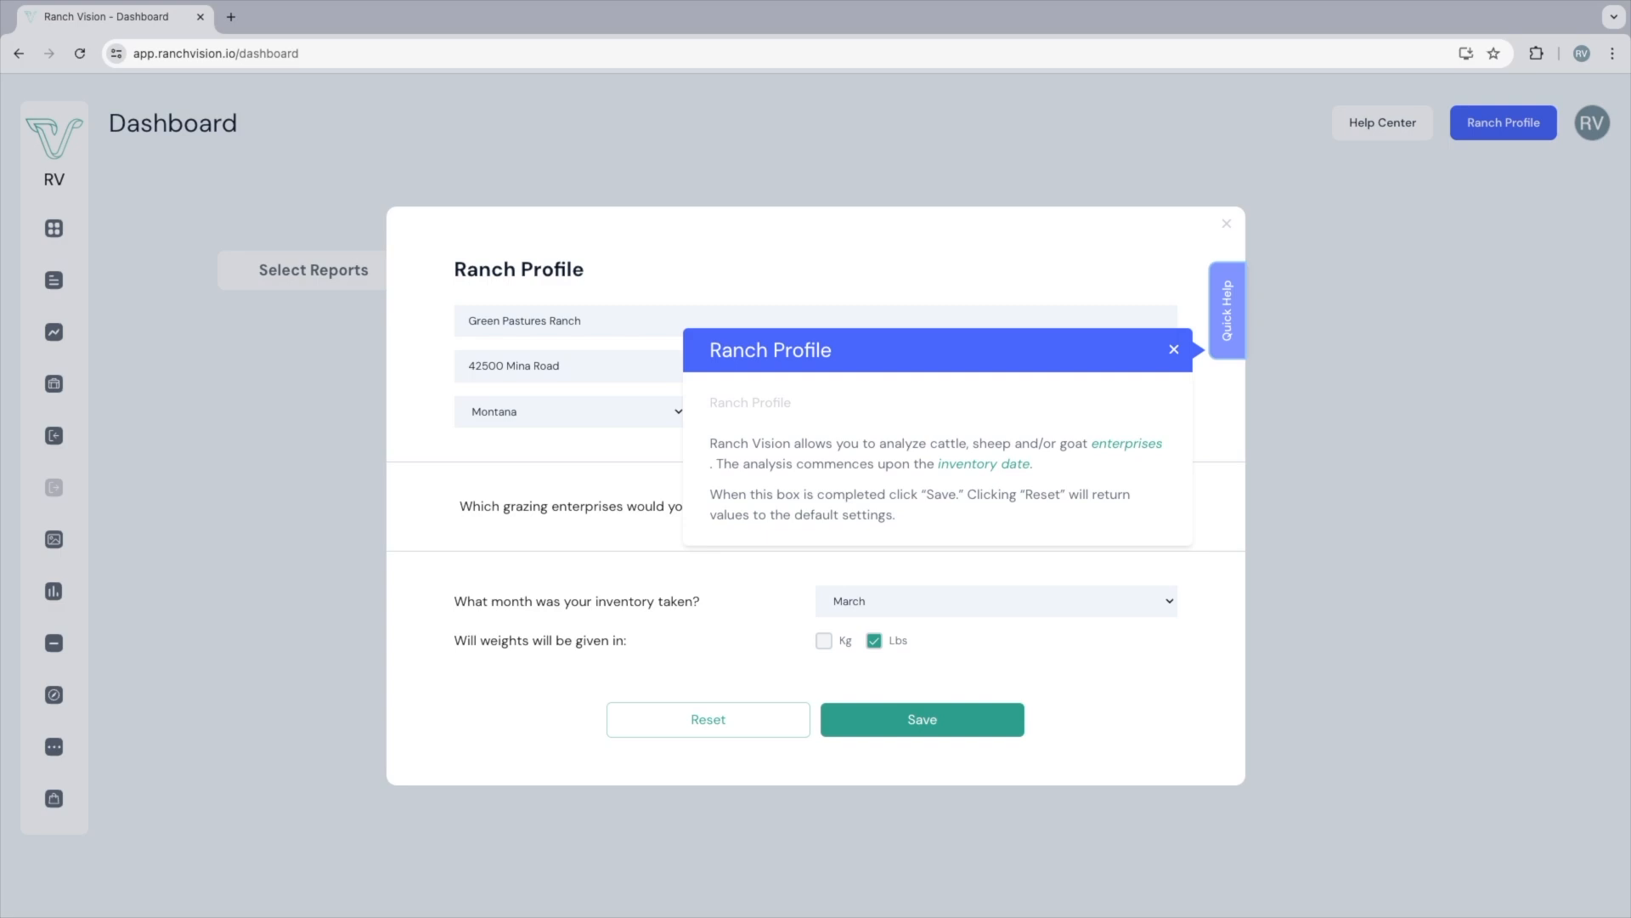
drag(1030, 465, 934, 465)
click(983, 464)
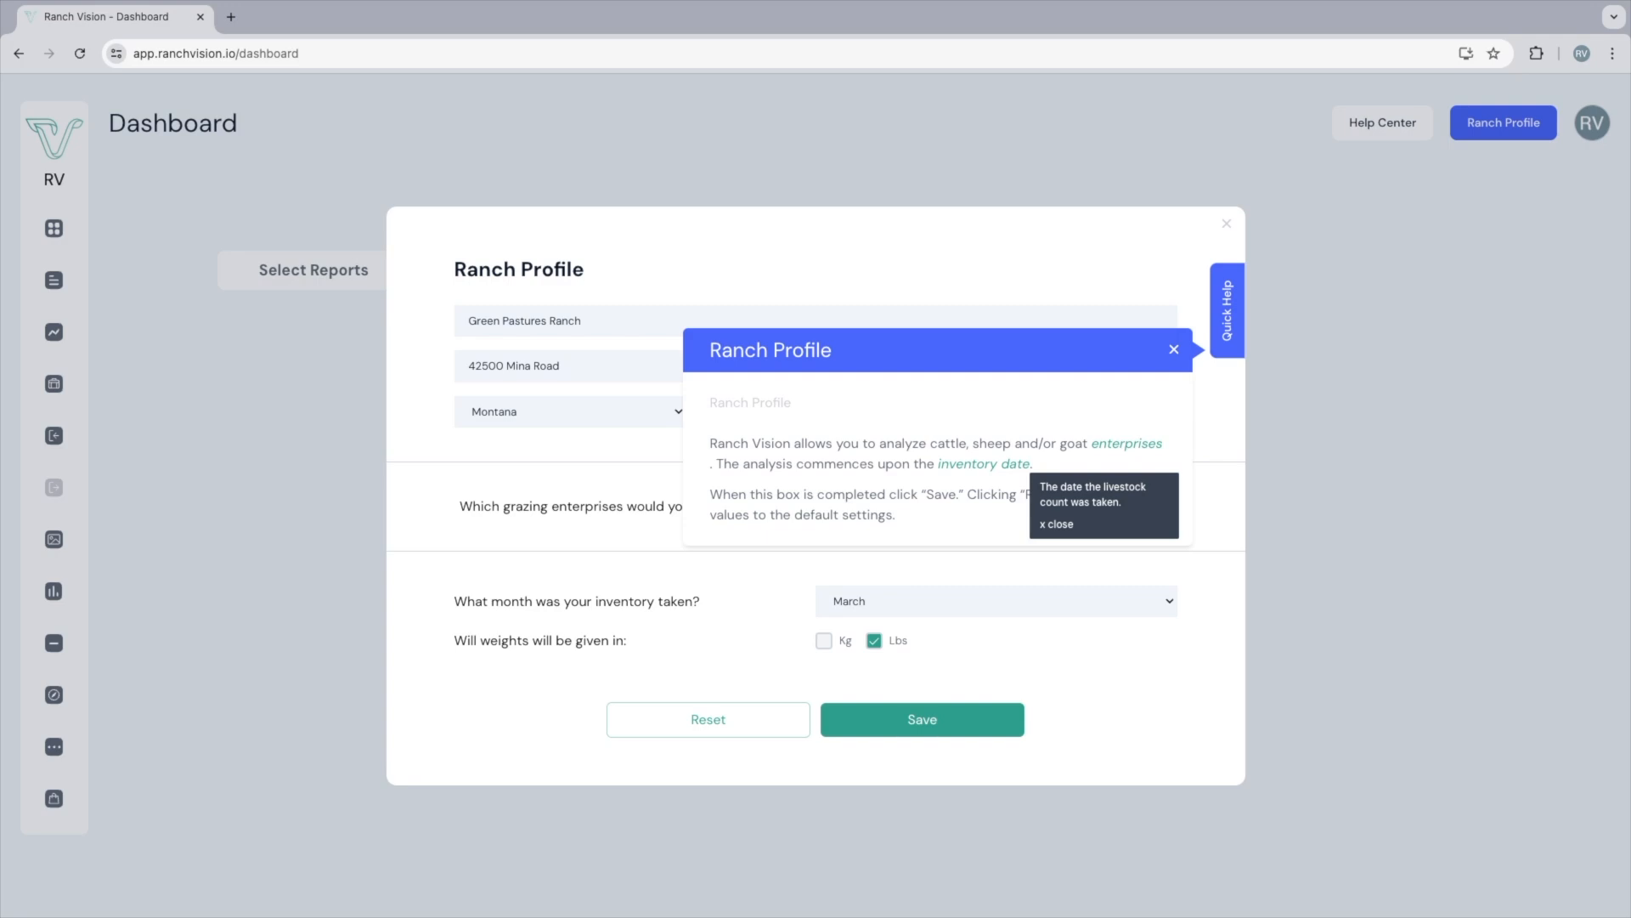
click(1056, 524)
click(1175, 350)
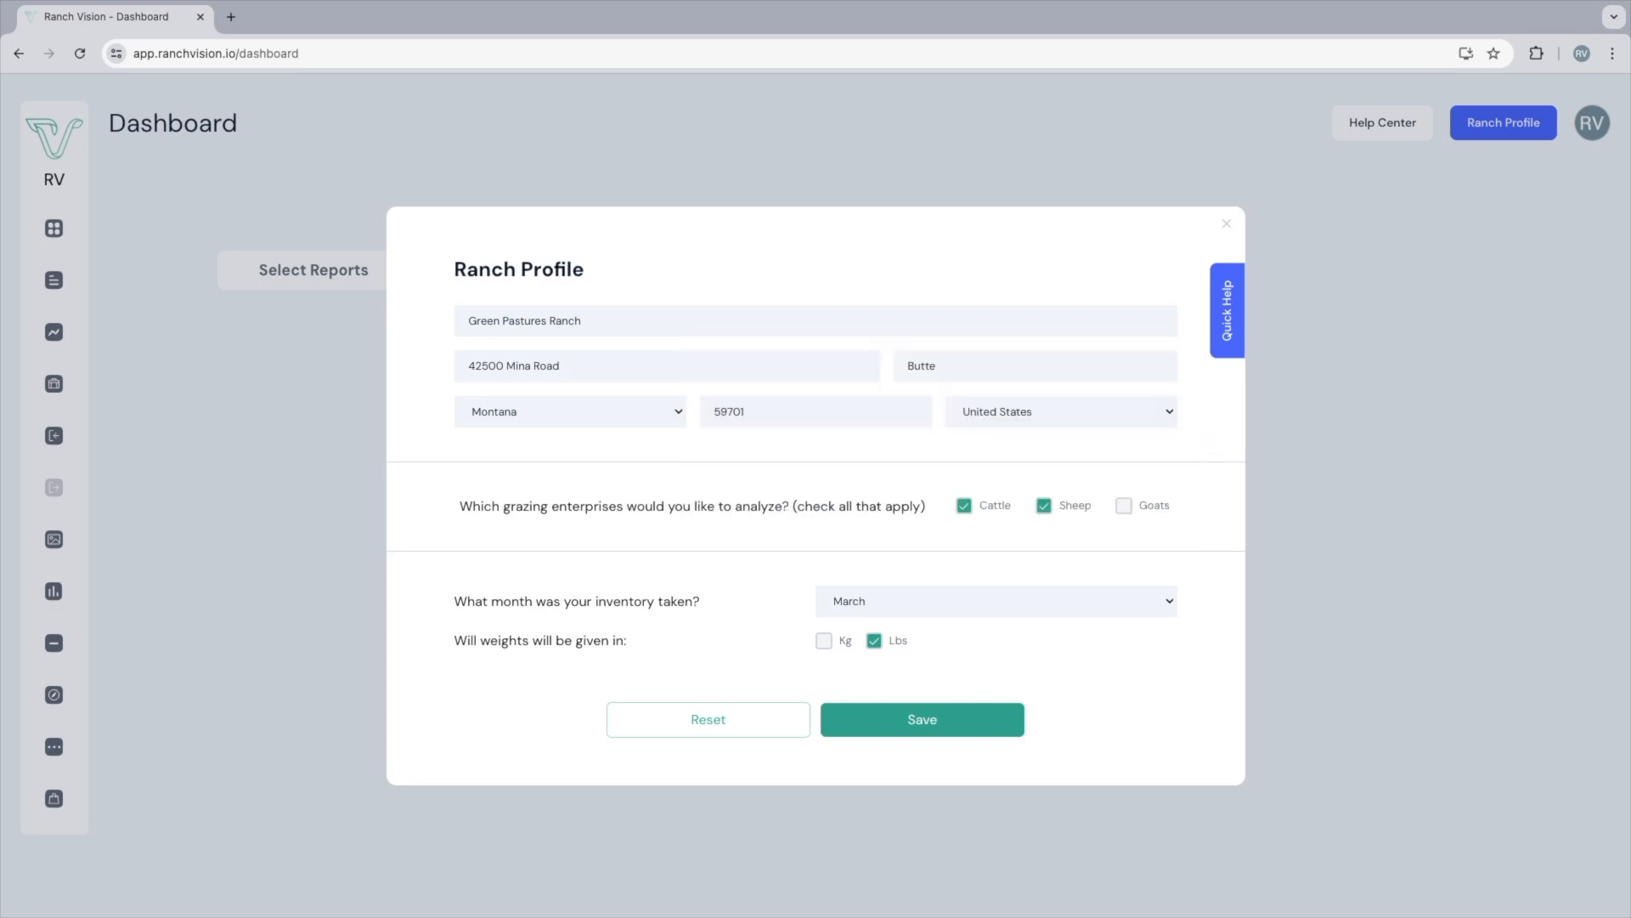
Save the ranch profile and reopen it briefly to review its entries.
click(921, 719)
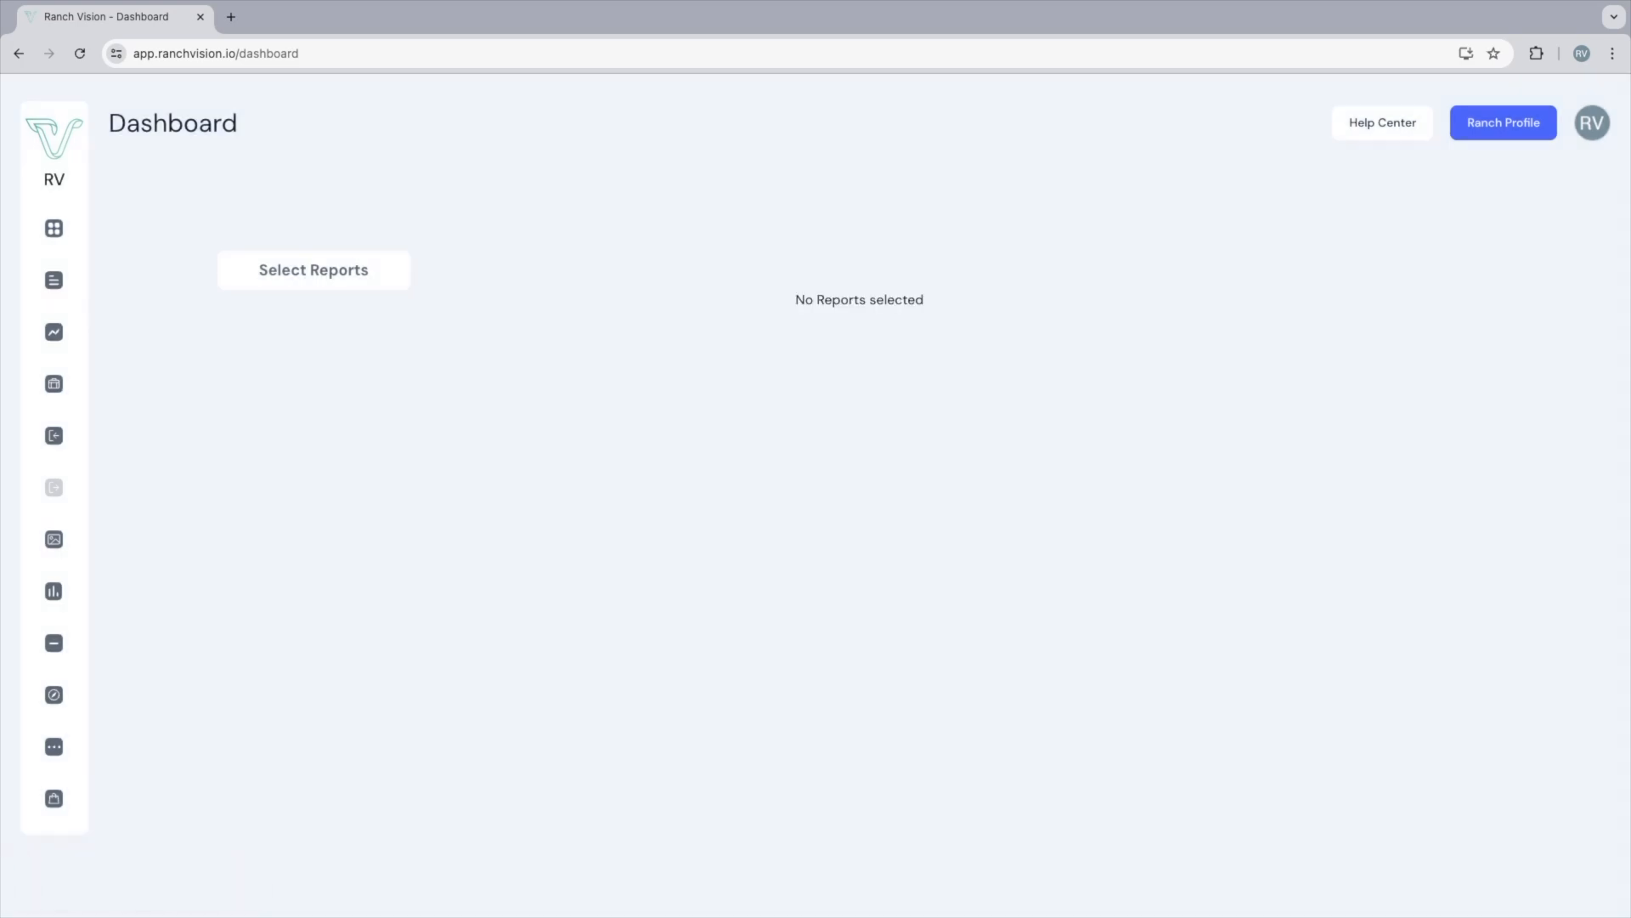
click(1502, 123)
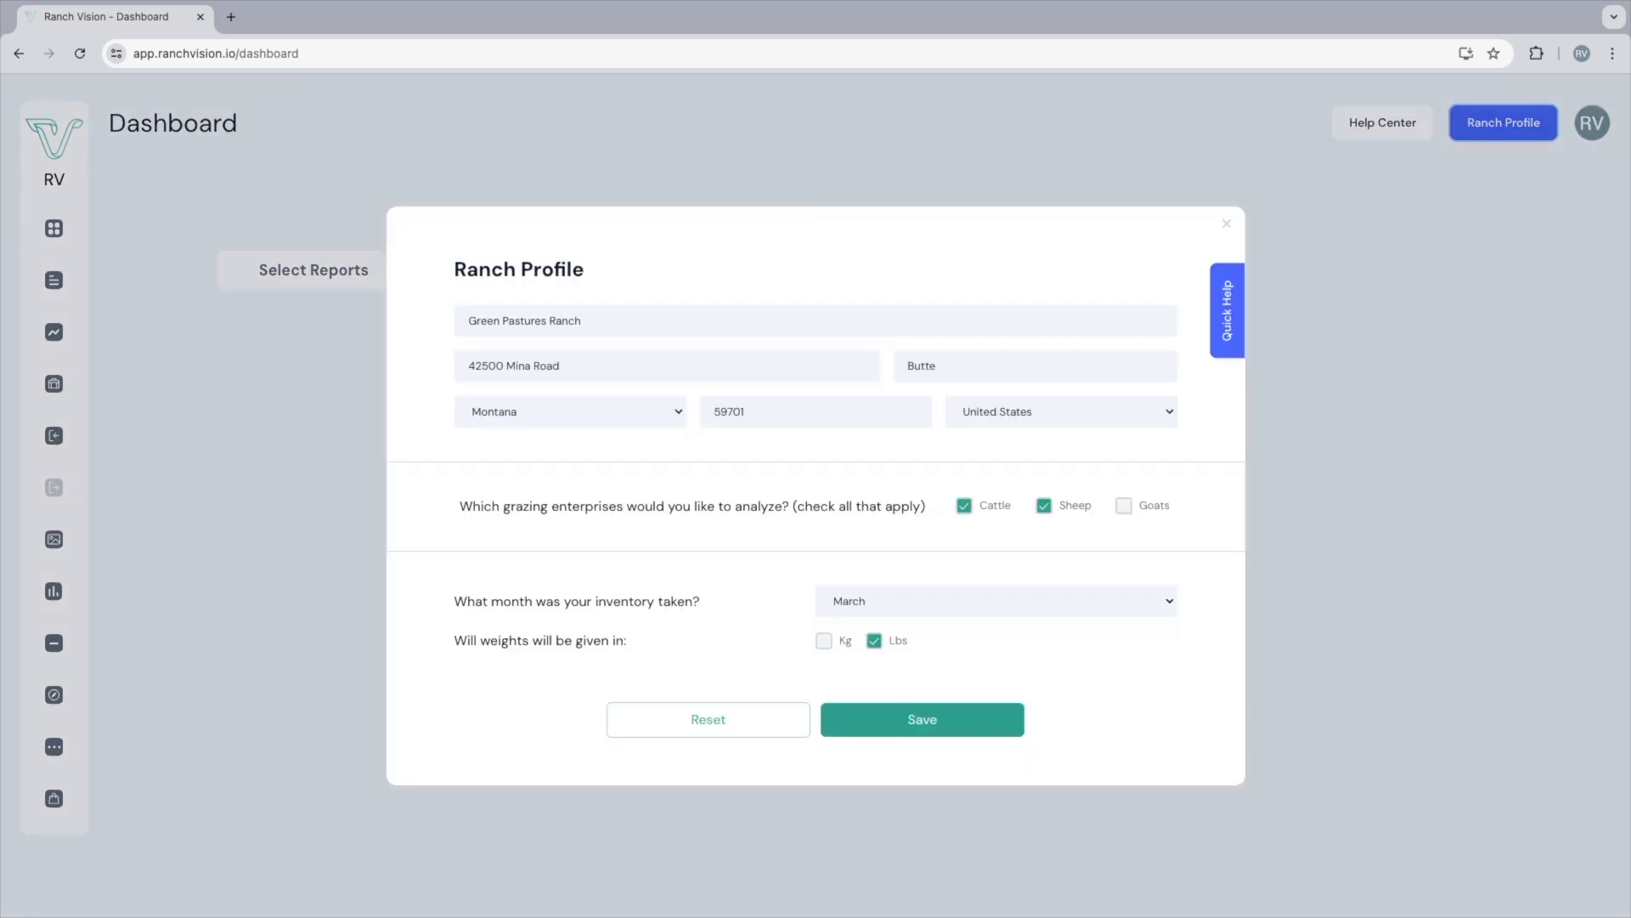
key(Escape)
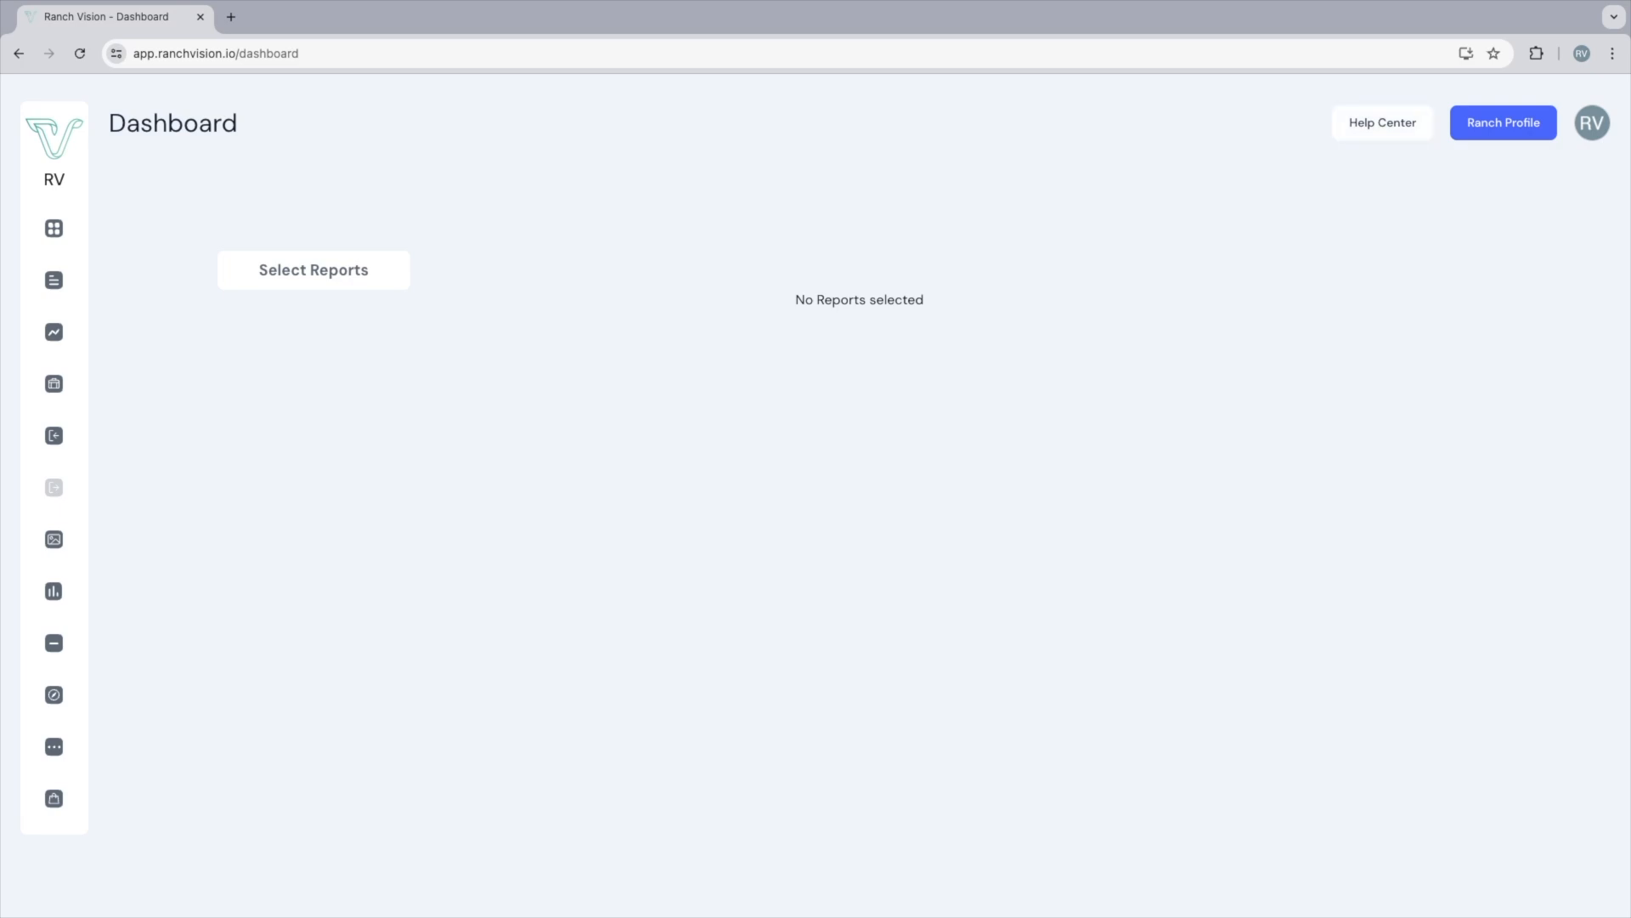
Review the grazing enterprise settings for cattle and for sheep.
click(53, 229)
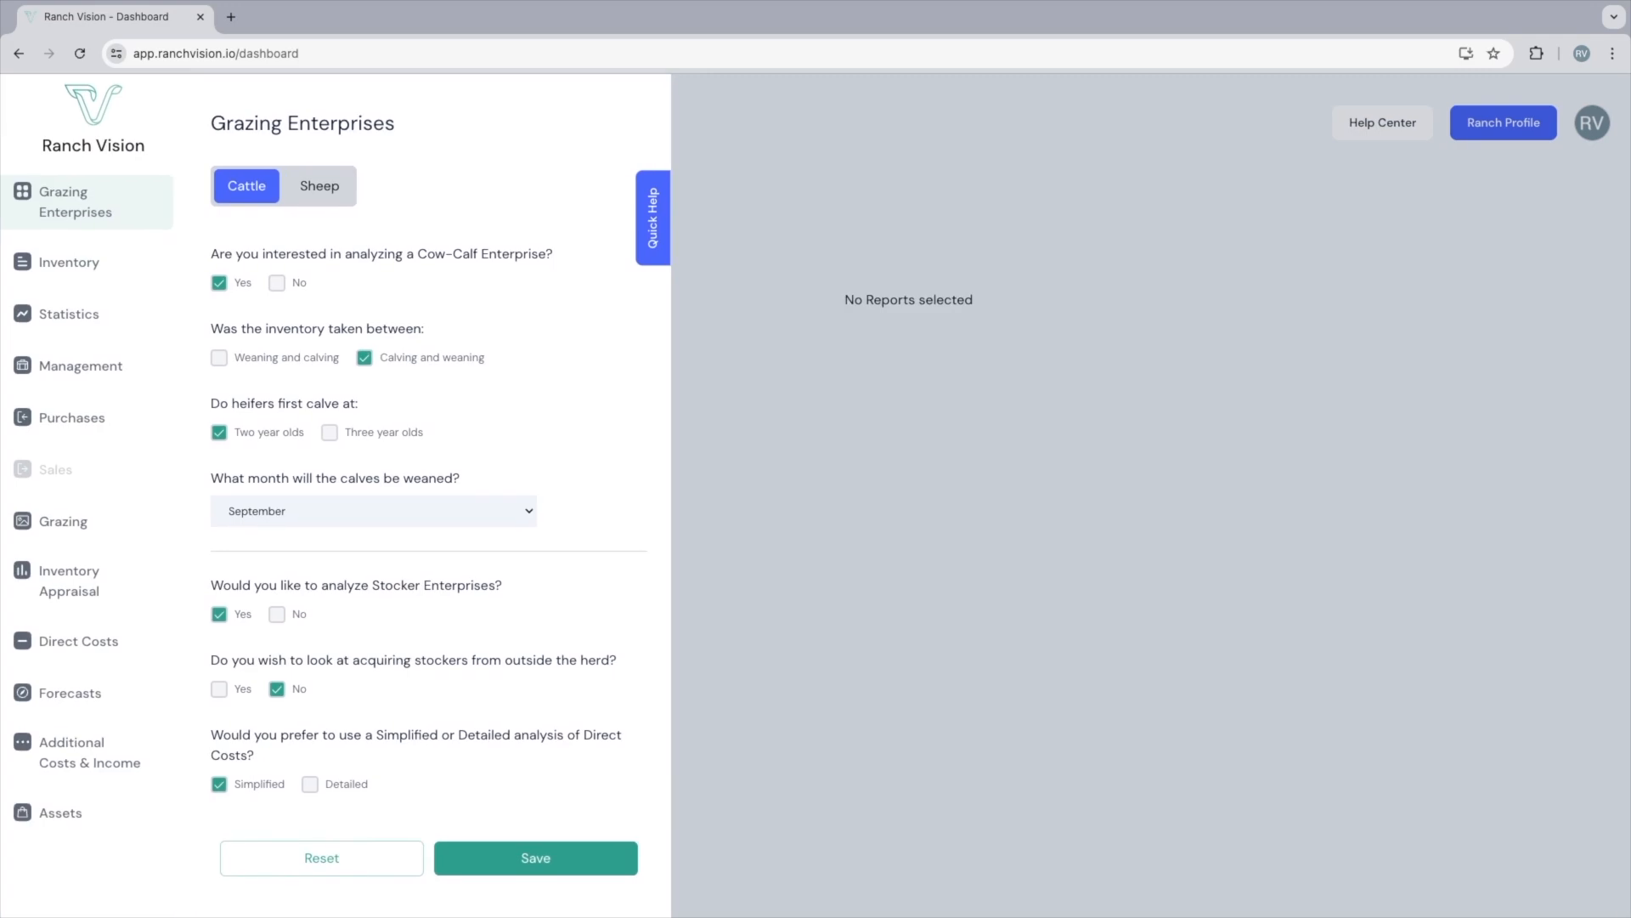
key(Escape)
click(53, 229)
click(219, 283)
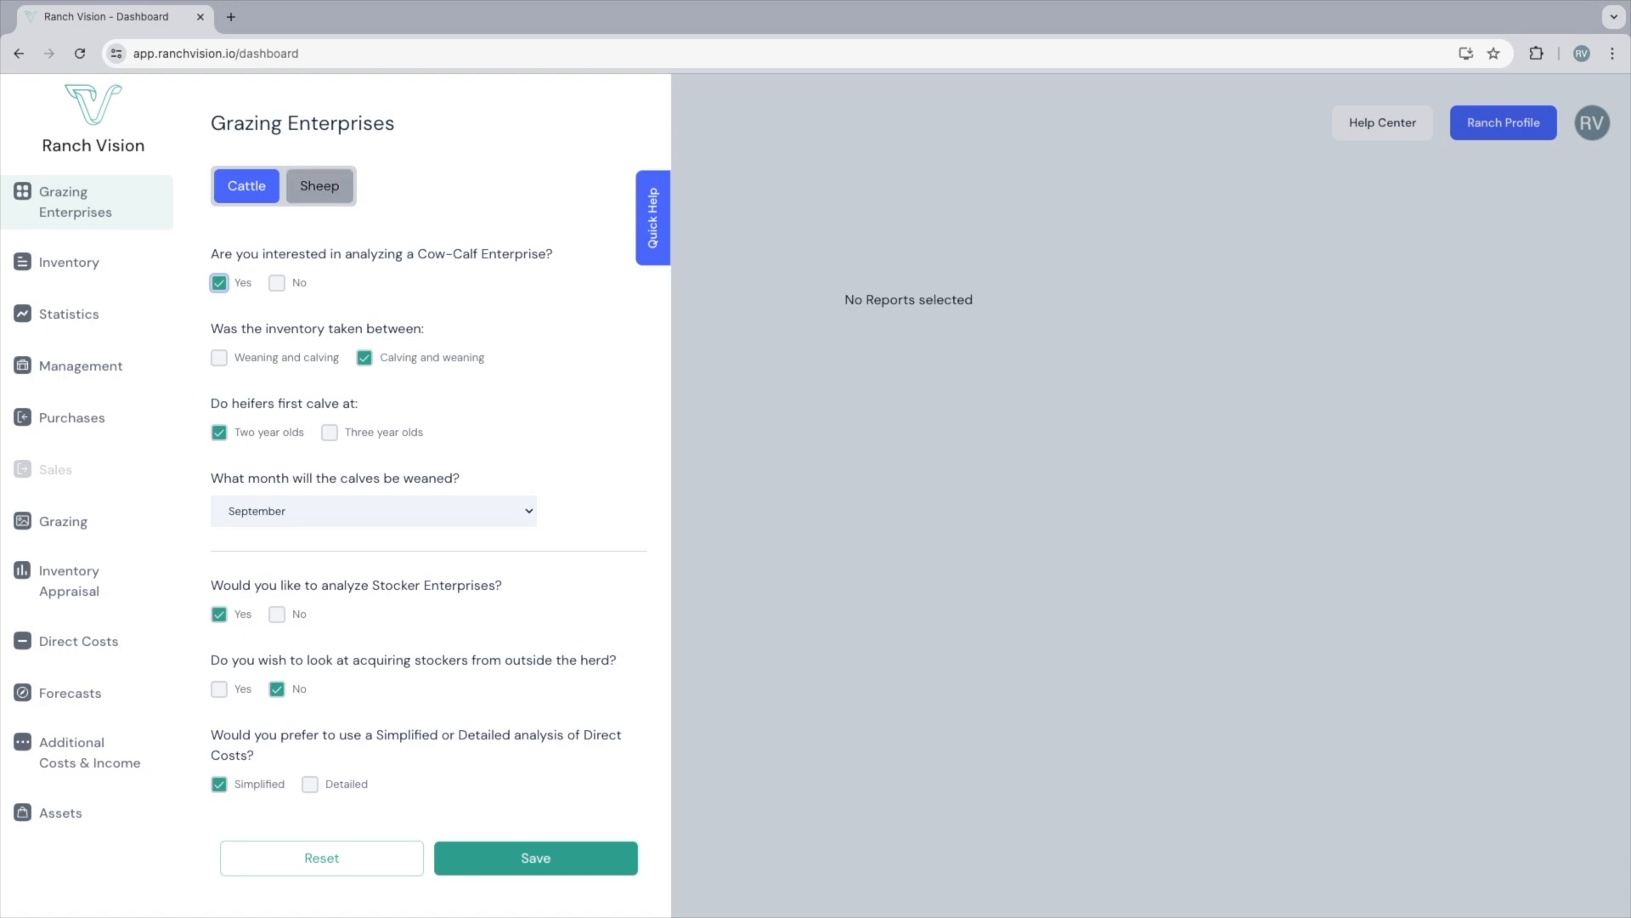
click(319, 185)
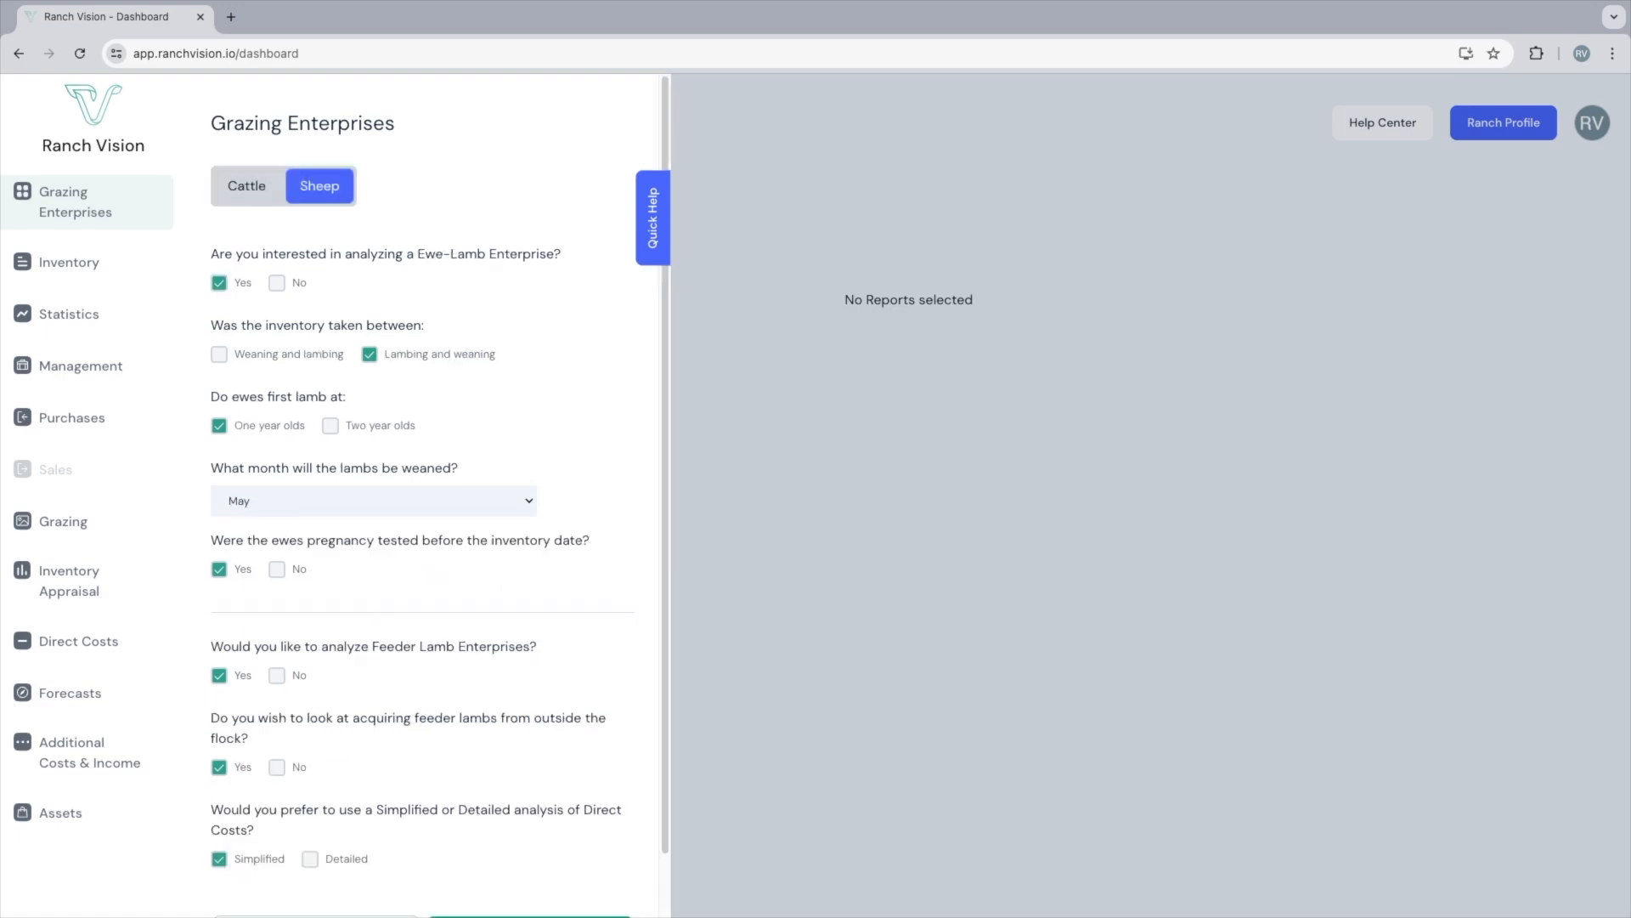
click(246, 185)
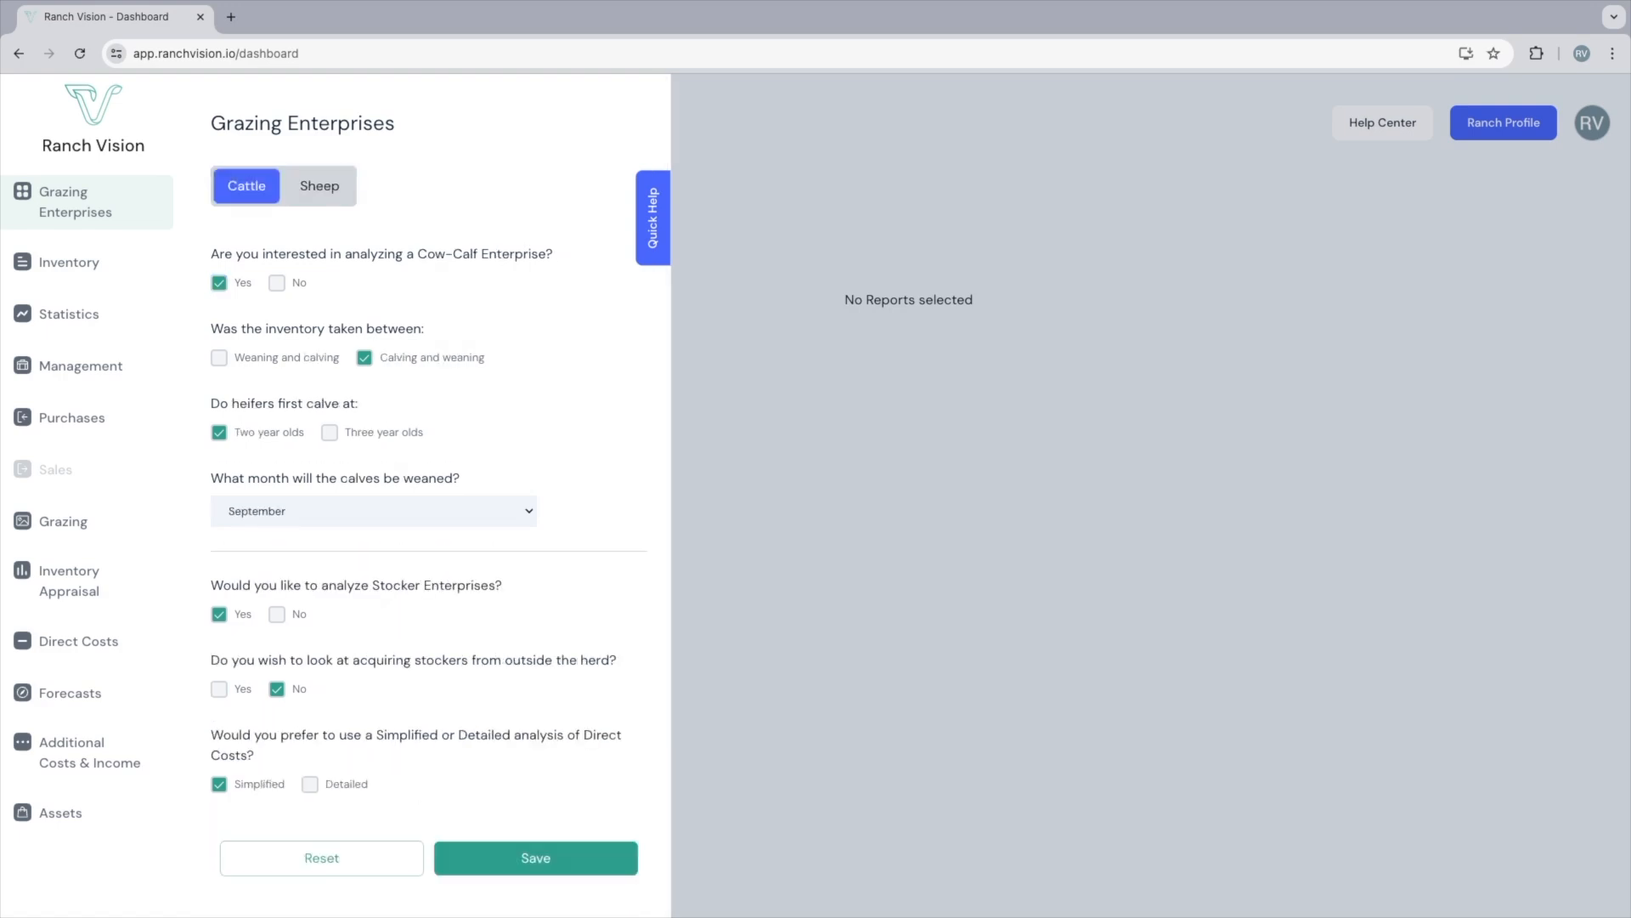
Read the quick help on cattle grazing enterprises and close it.
click(219, 283)
click(653, 218)
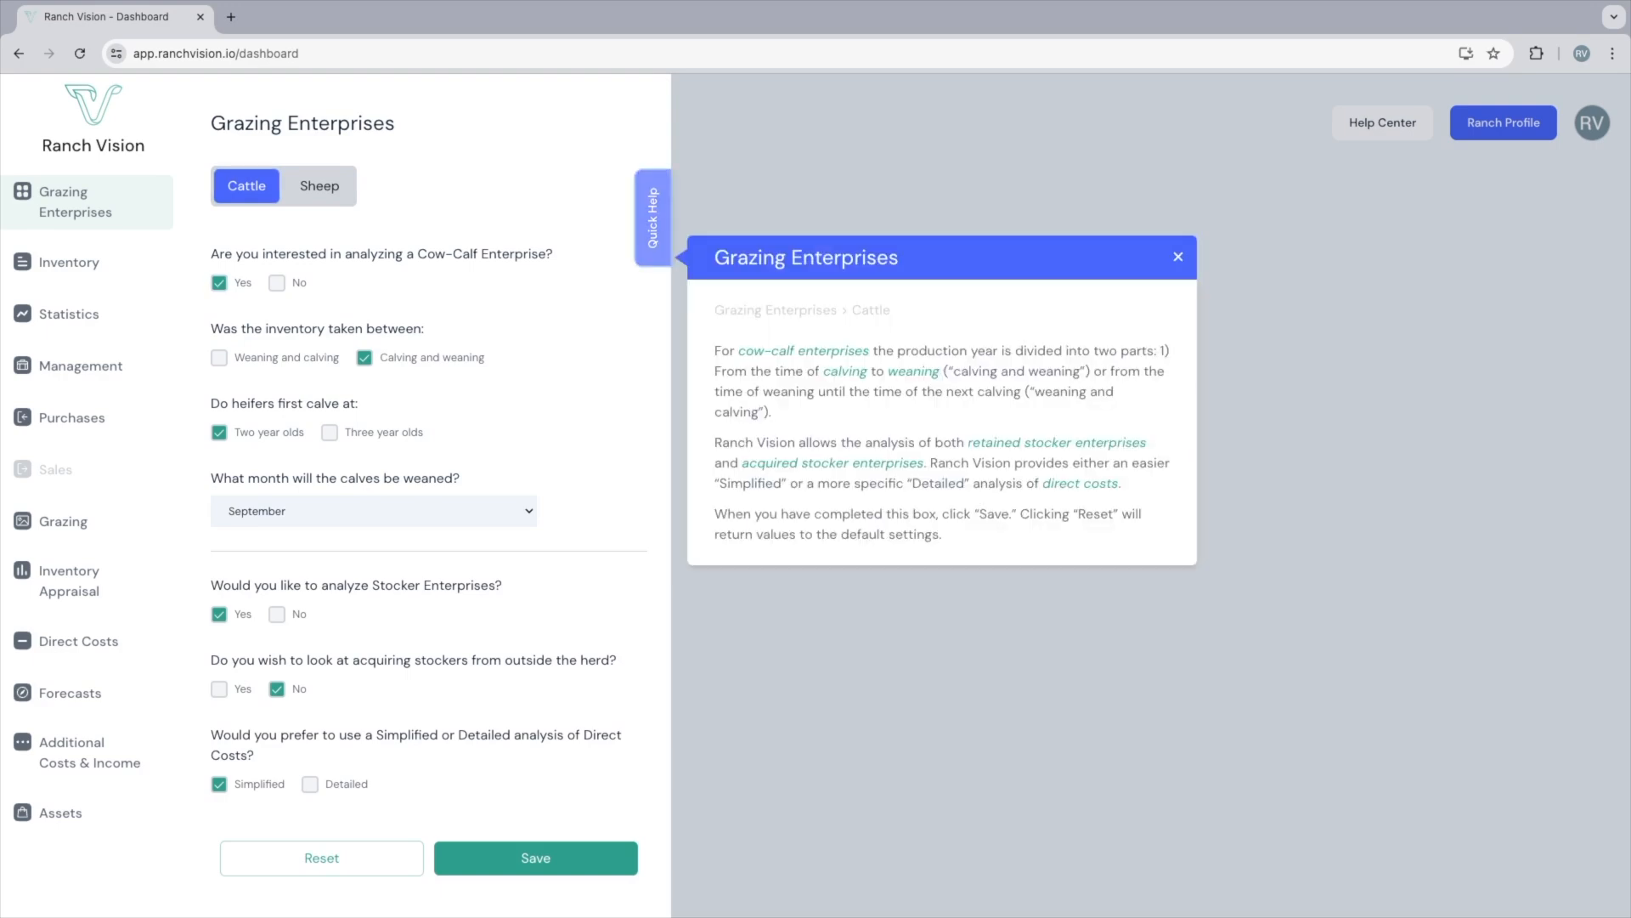
click(1178, 257)
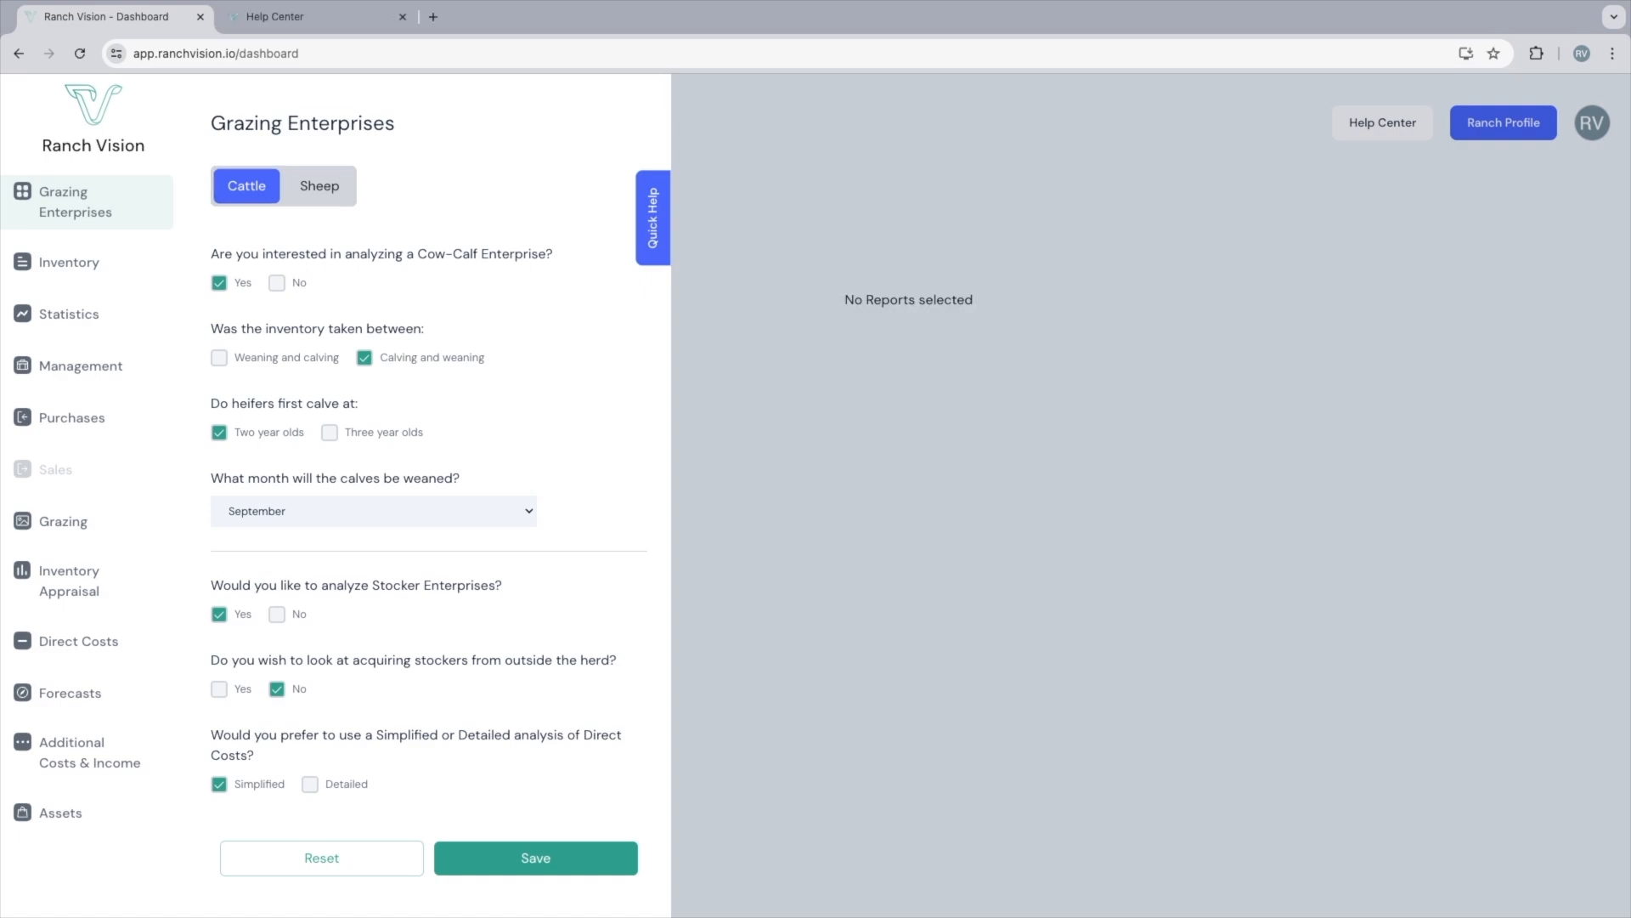
Save the grazing enterprise settings for sheep.
click(320, 186)
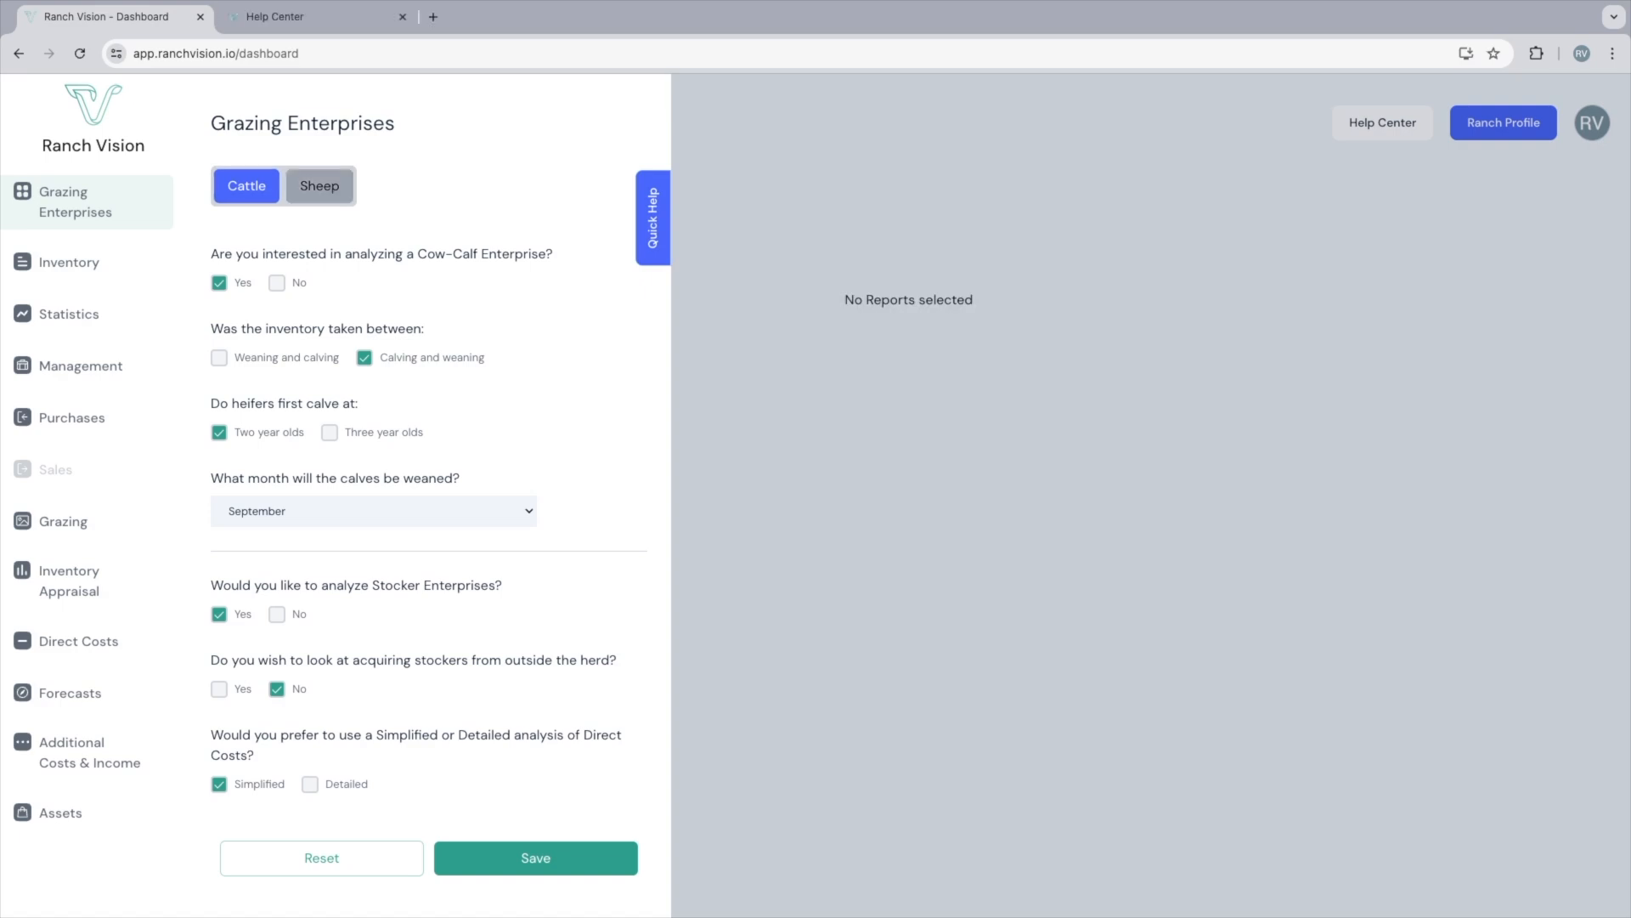
scroll(433, 510, down, 1)
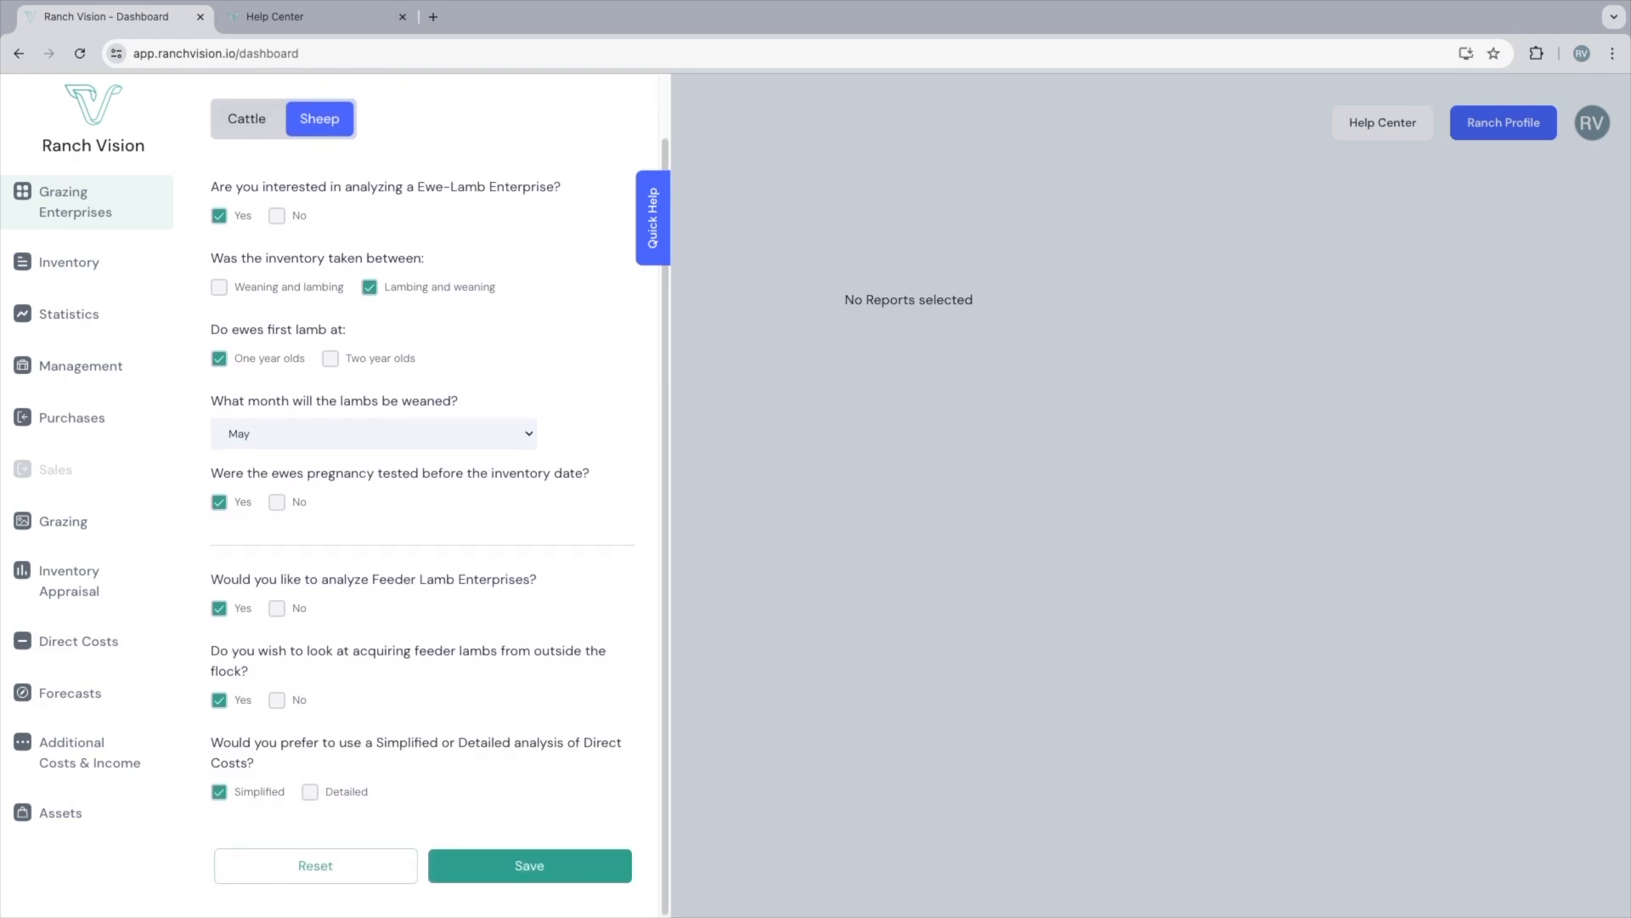
click(529, 866)
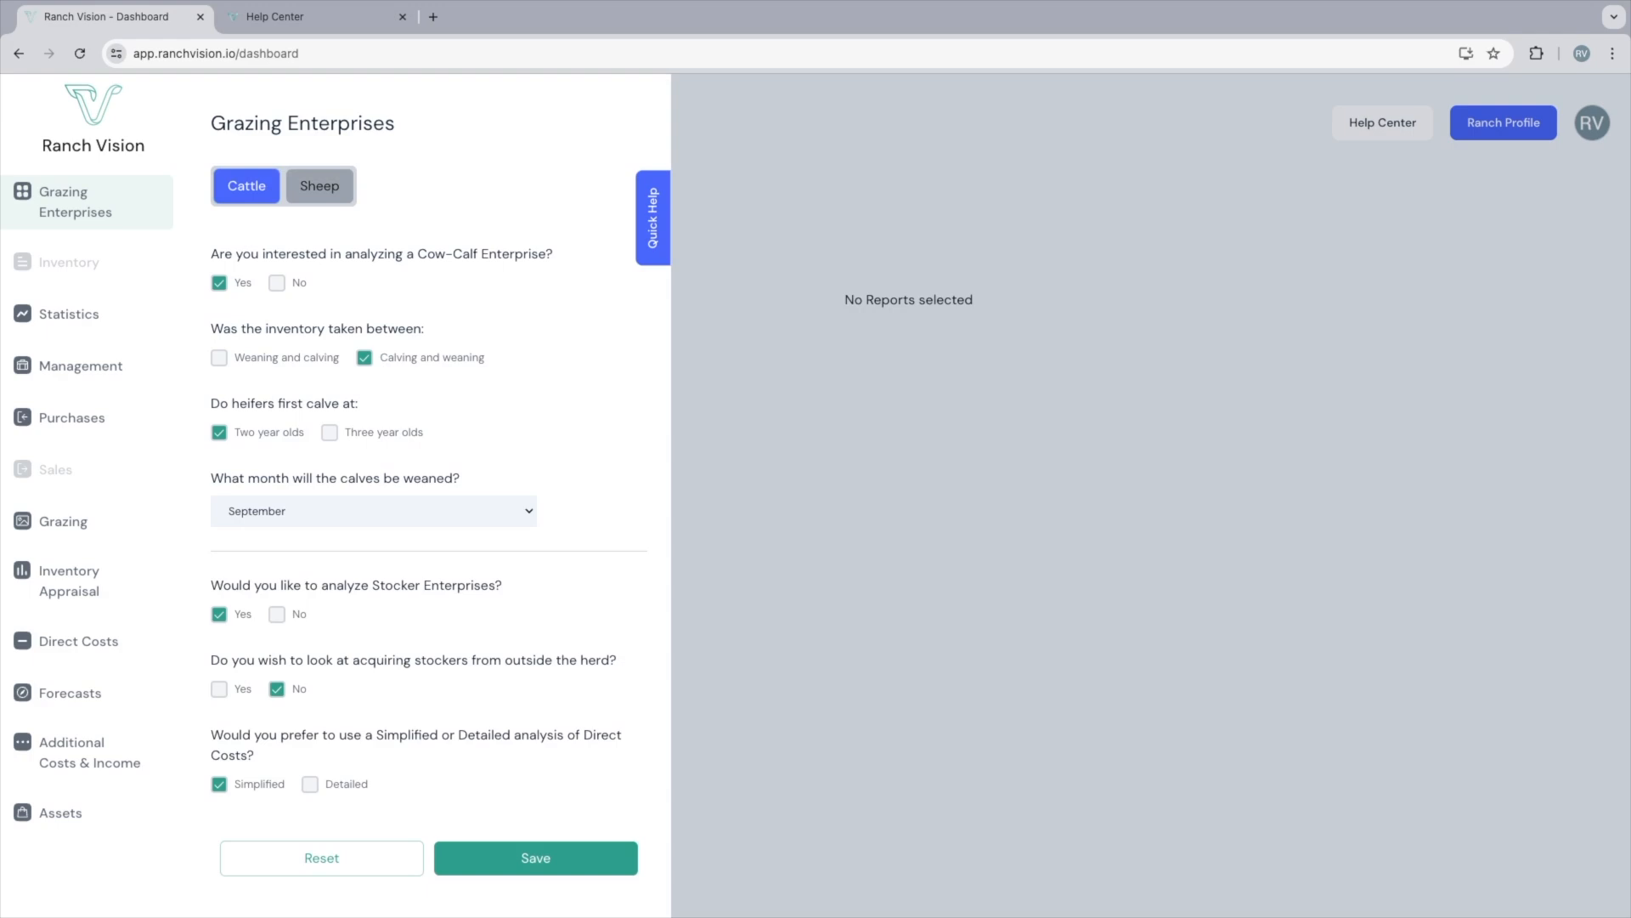
Look through the sheep versions of the Inventory and Management forms, and go on to Purchases.
click(319, 186)
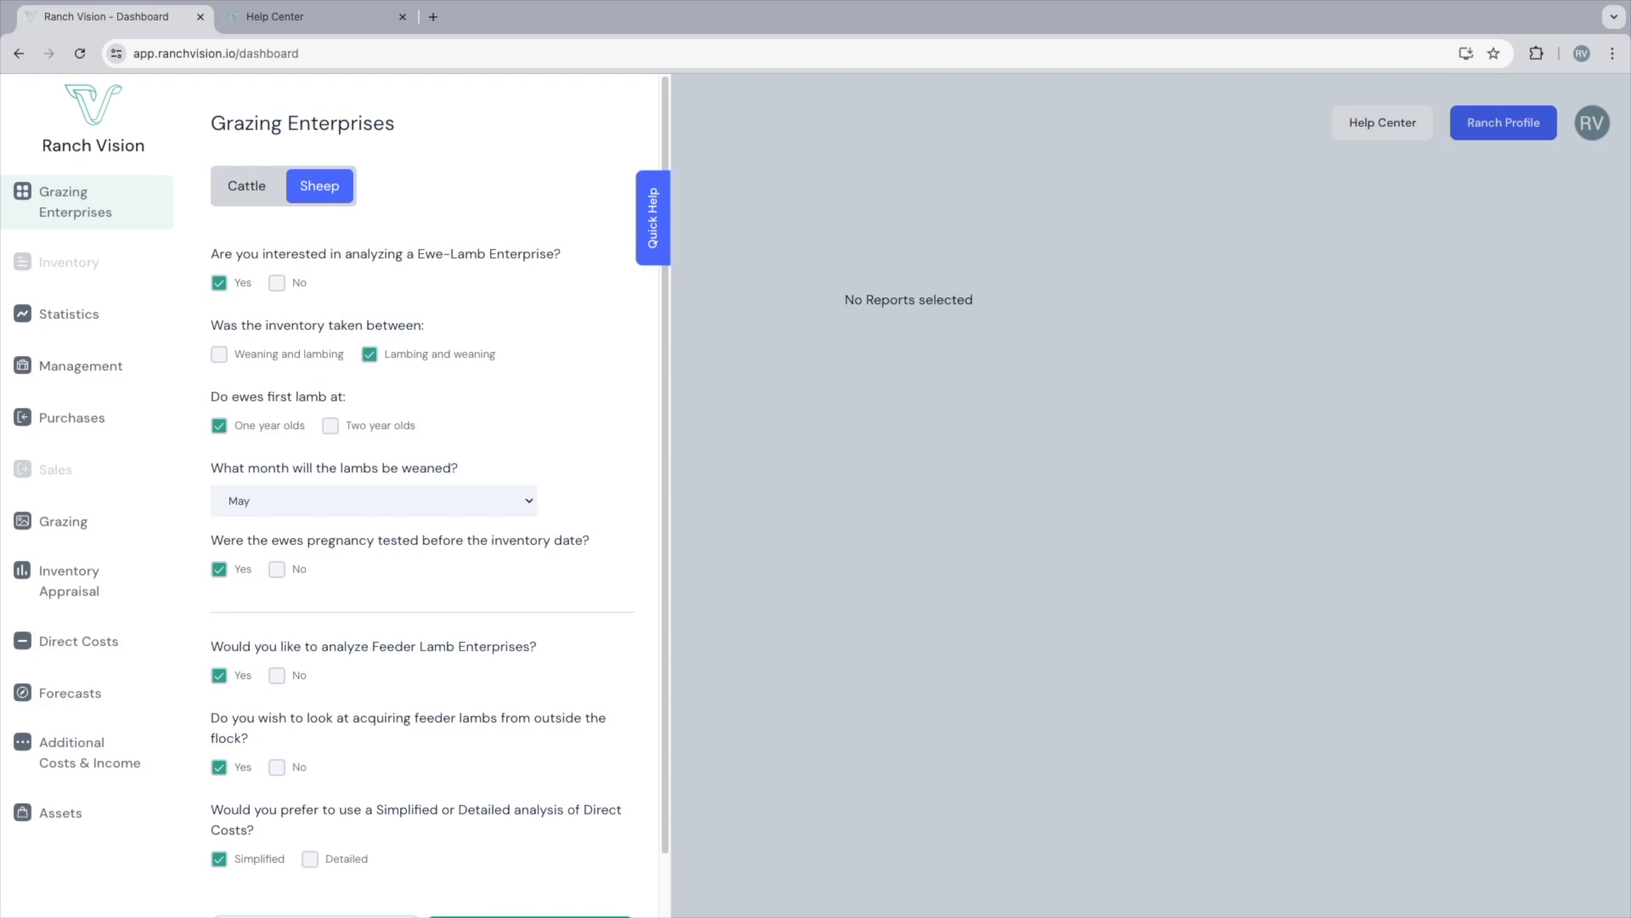
click(68, 263)
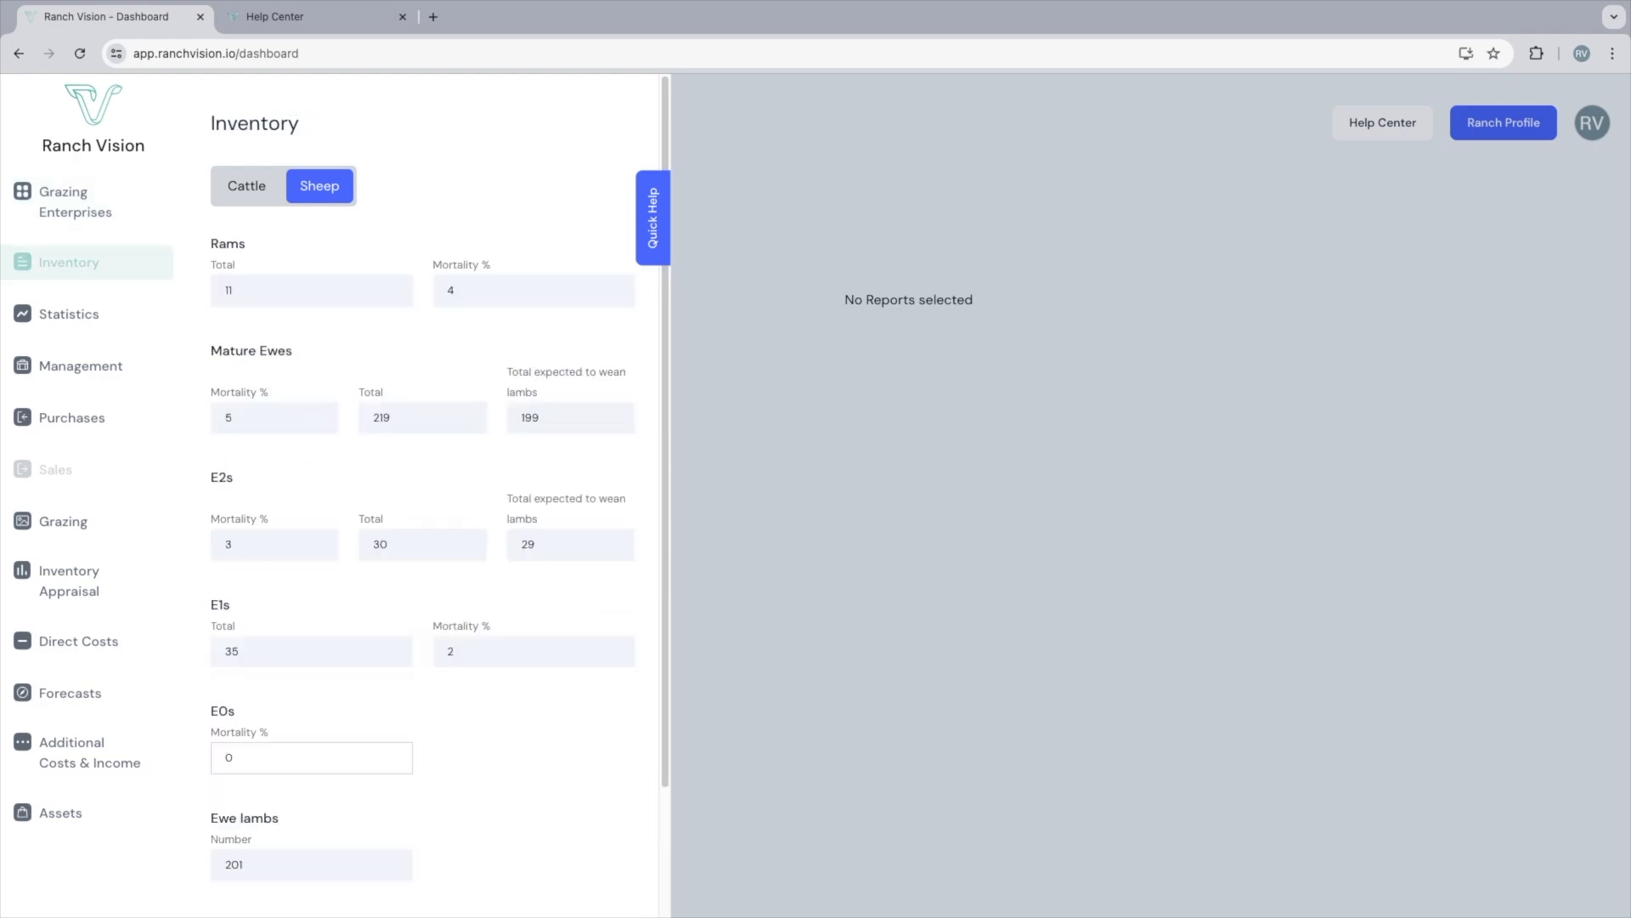
click(81, 366)
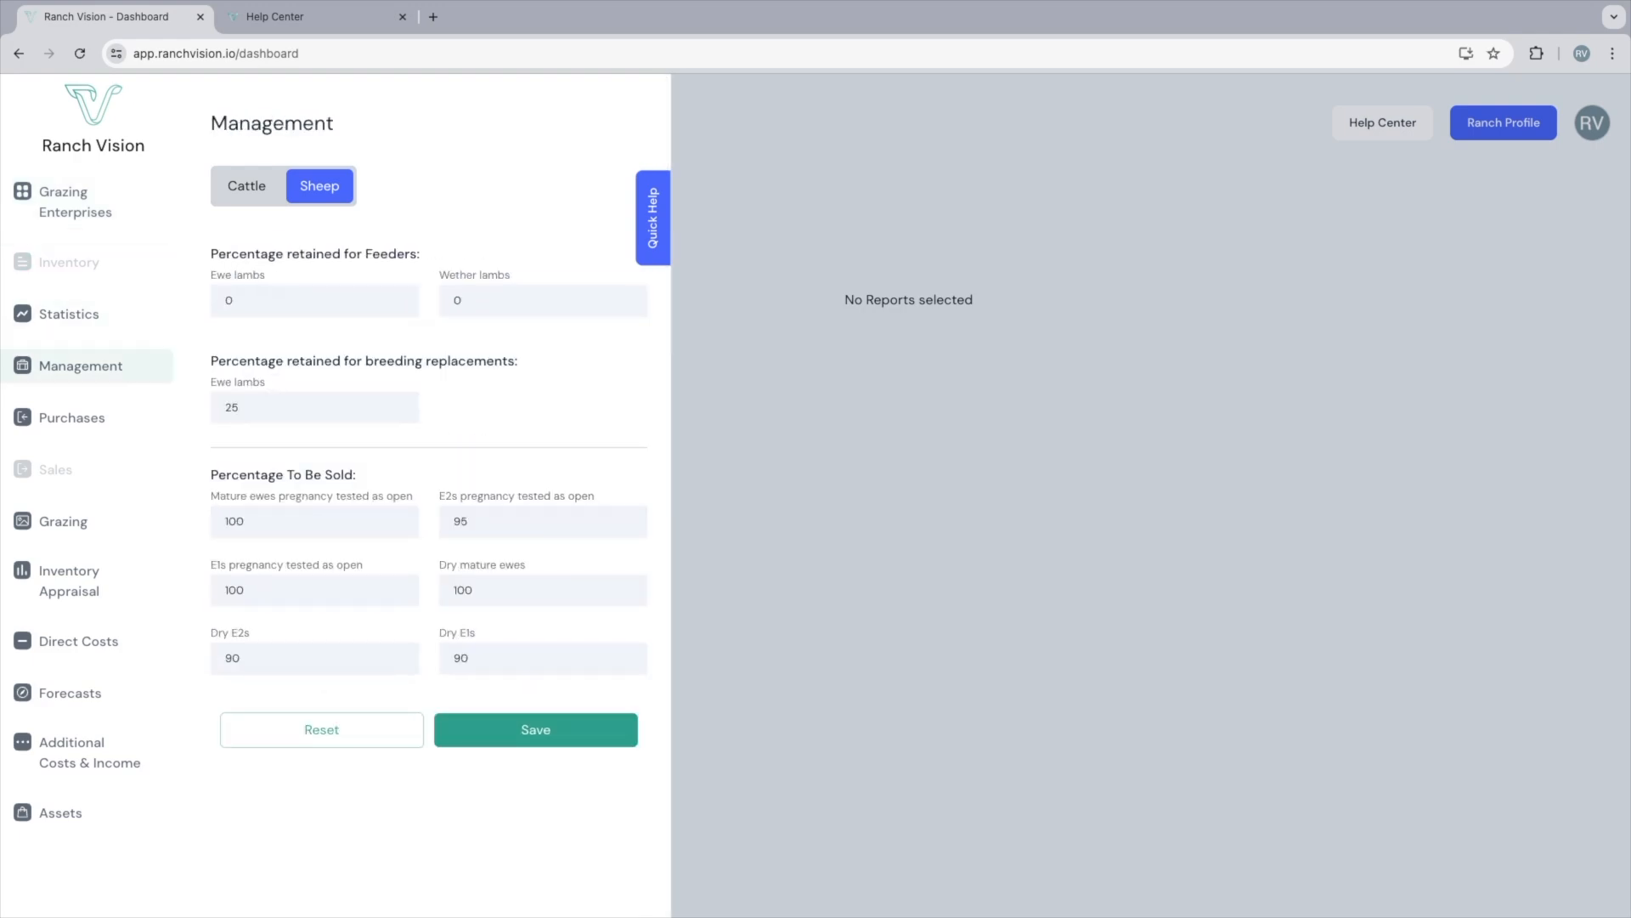
click(72, 418)
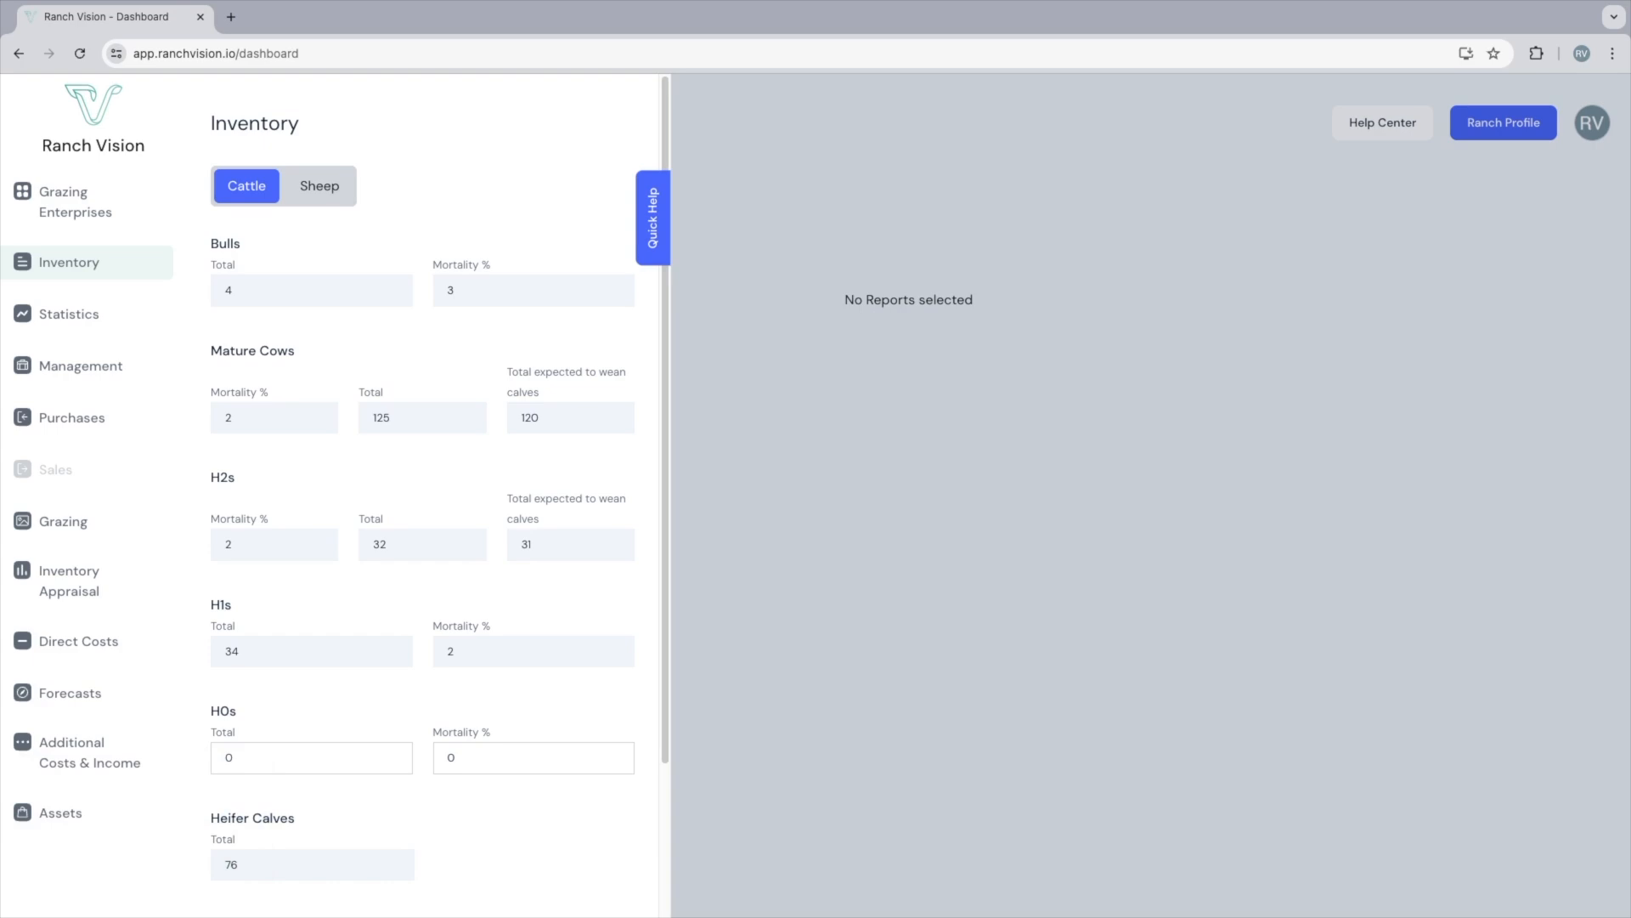
Go through the cattle inventory, including retained stockers, and save it together with the cattle statistics.
click(311, 291)
key(Tab)
key(Tab)
key(Tab)
key(Tab)
key(Tab)
key(Tab)
scroll(439, 497, down, 3)
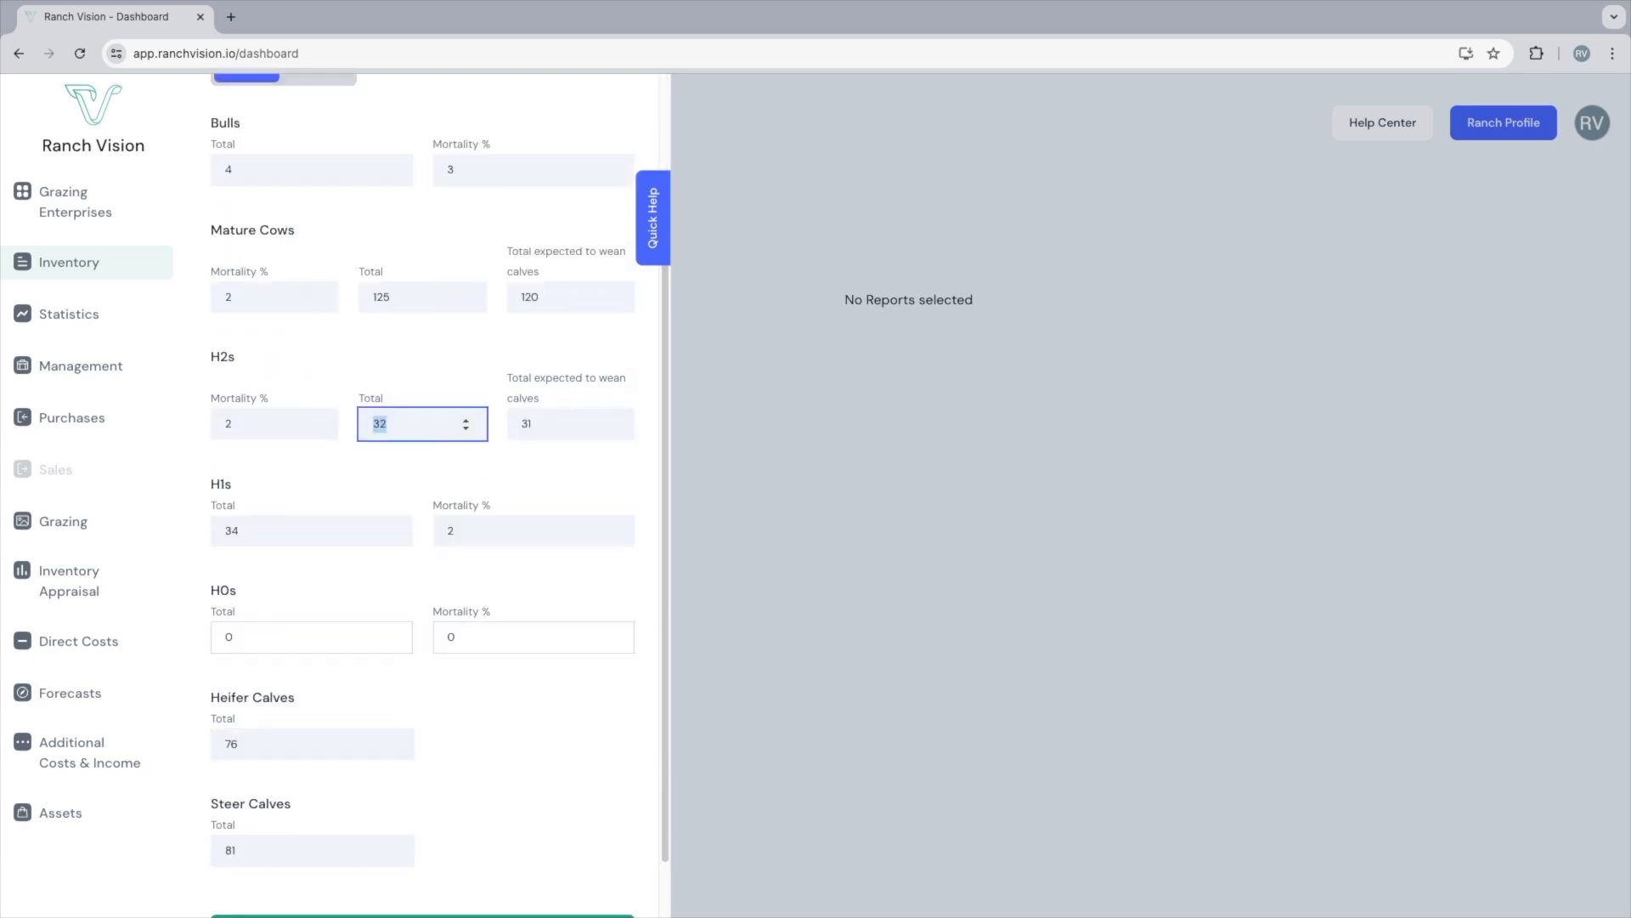
click(422, 866)
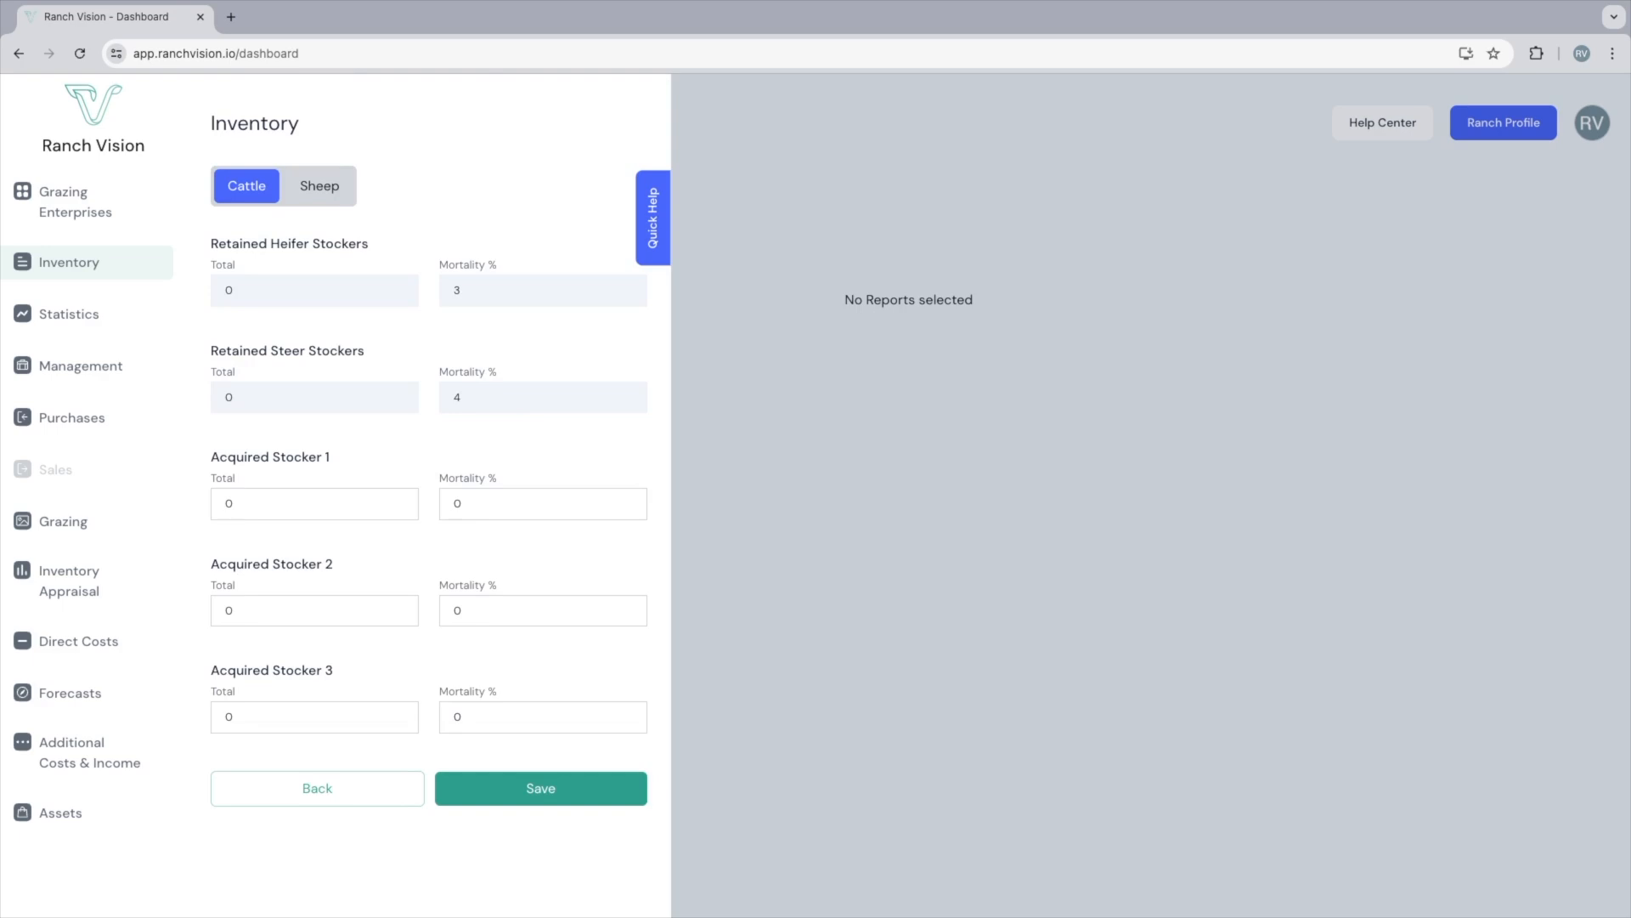
click(541, 788)
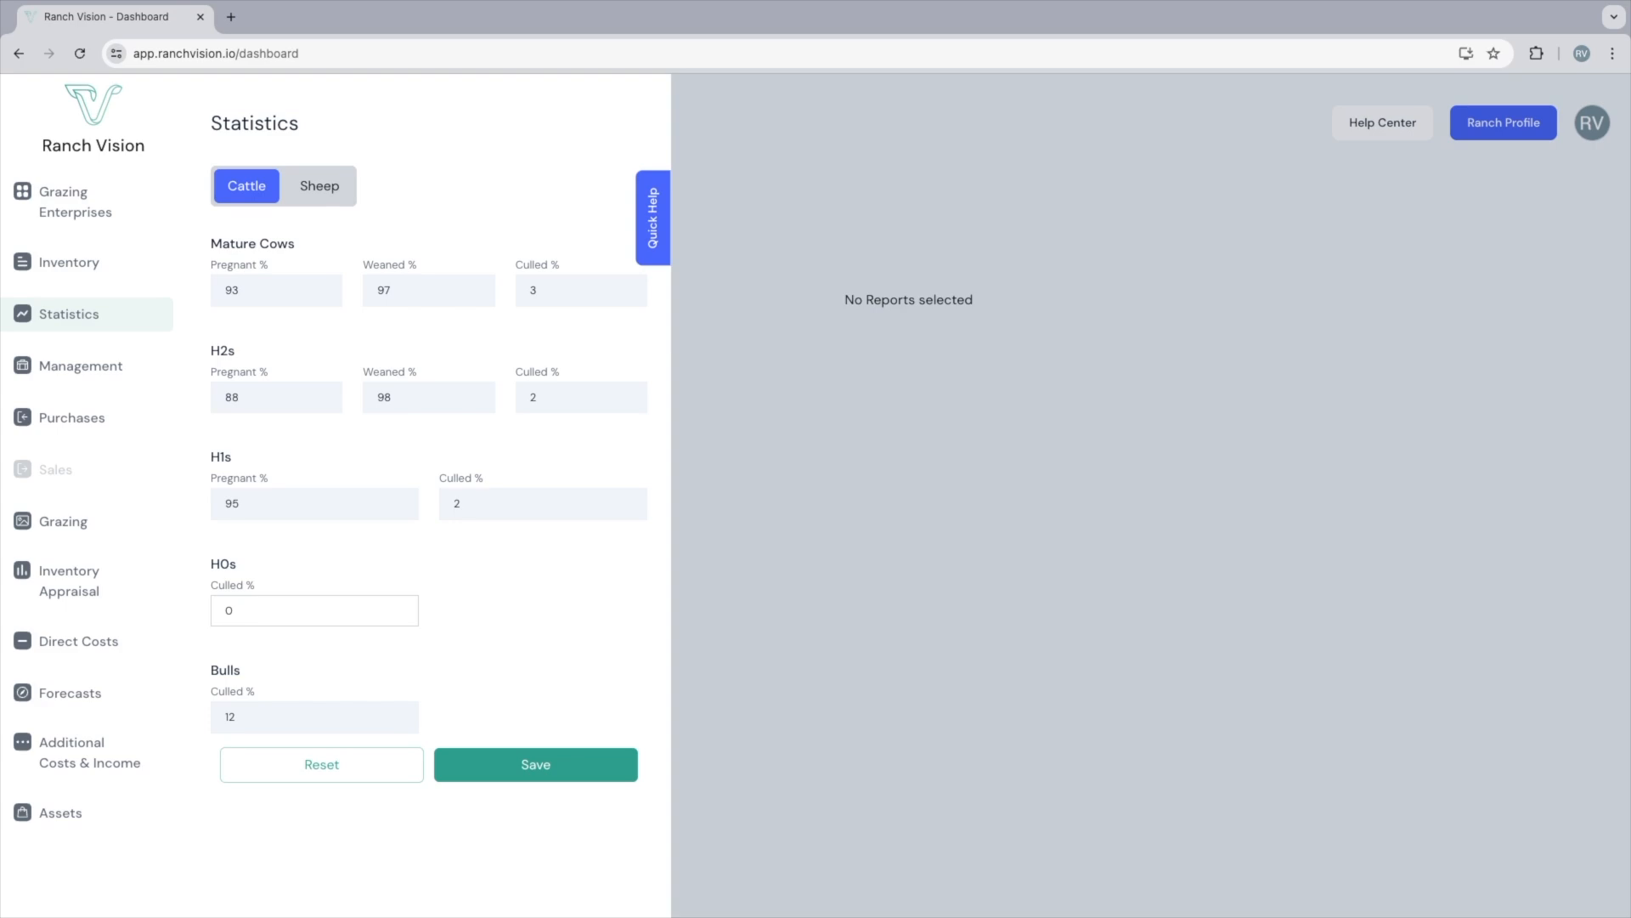
click(535, 764)
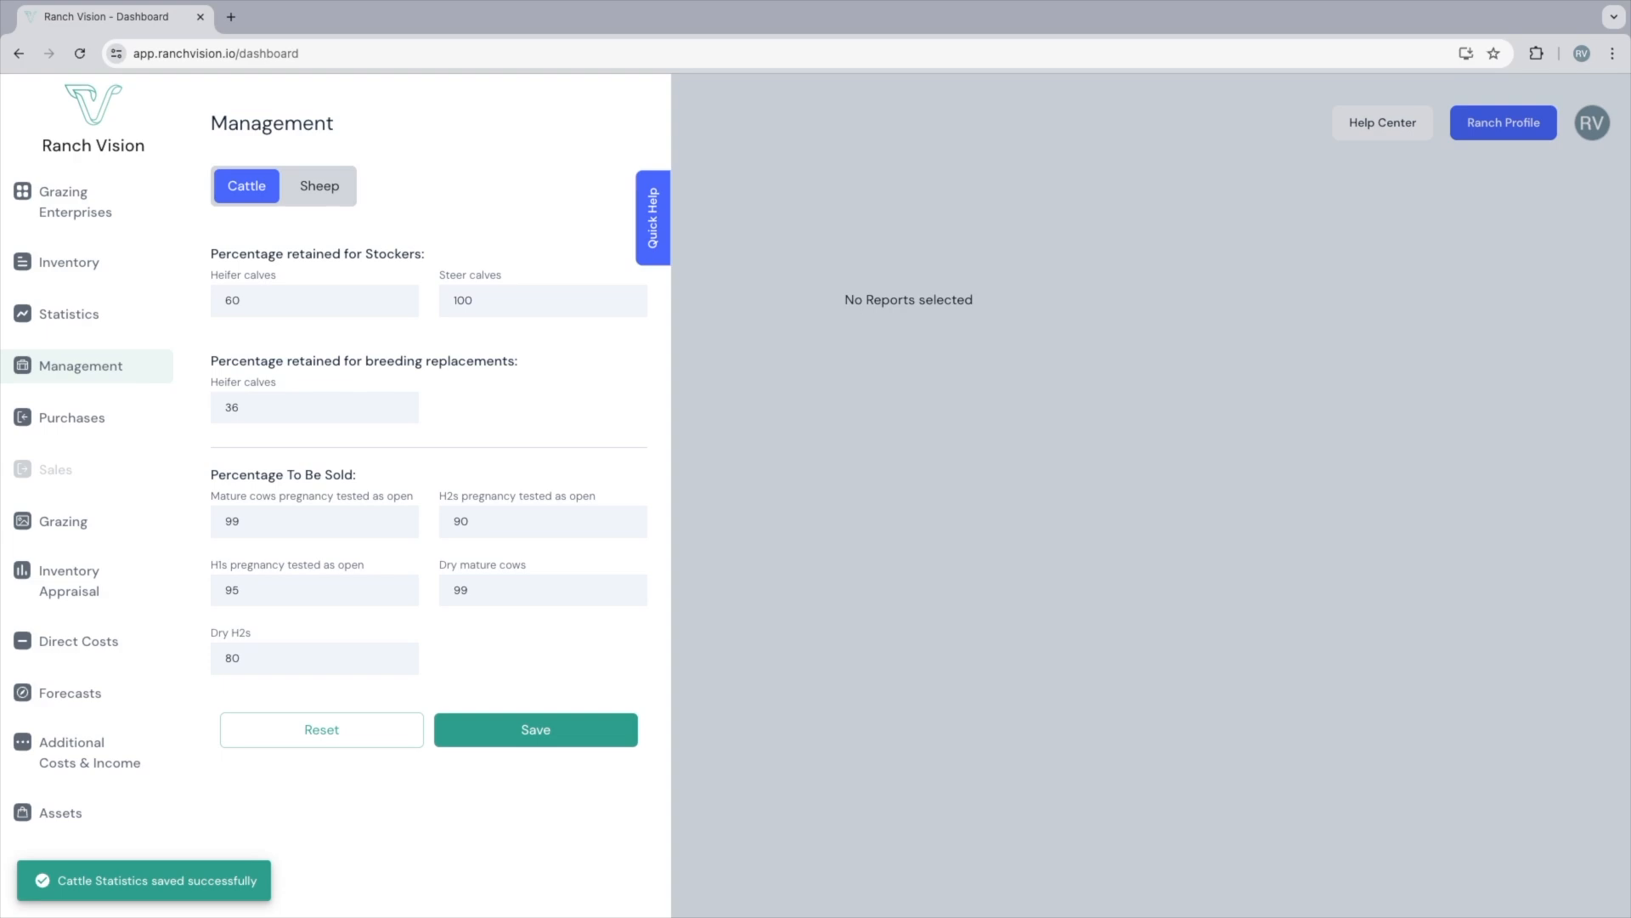
Go through the cattle management percentages for stockers, breeding replacements and animals sold, and save them.
click(314, 301)
key(Tab)
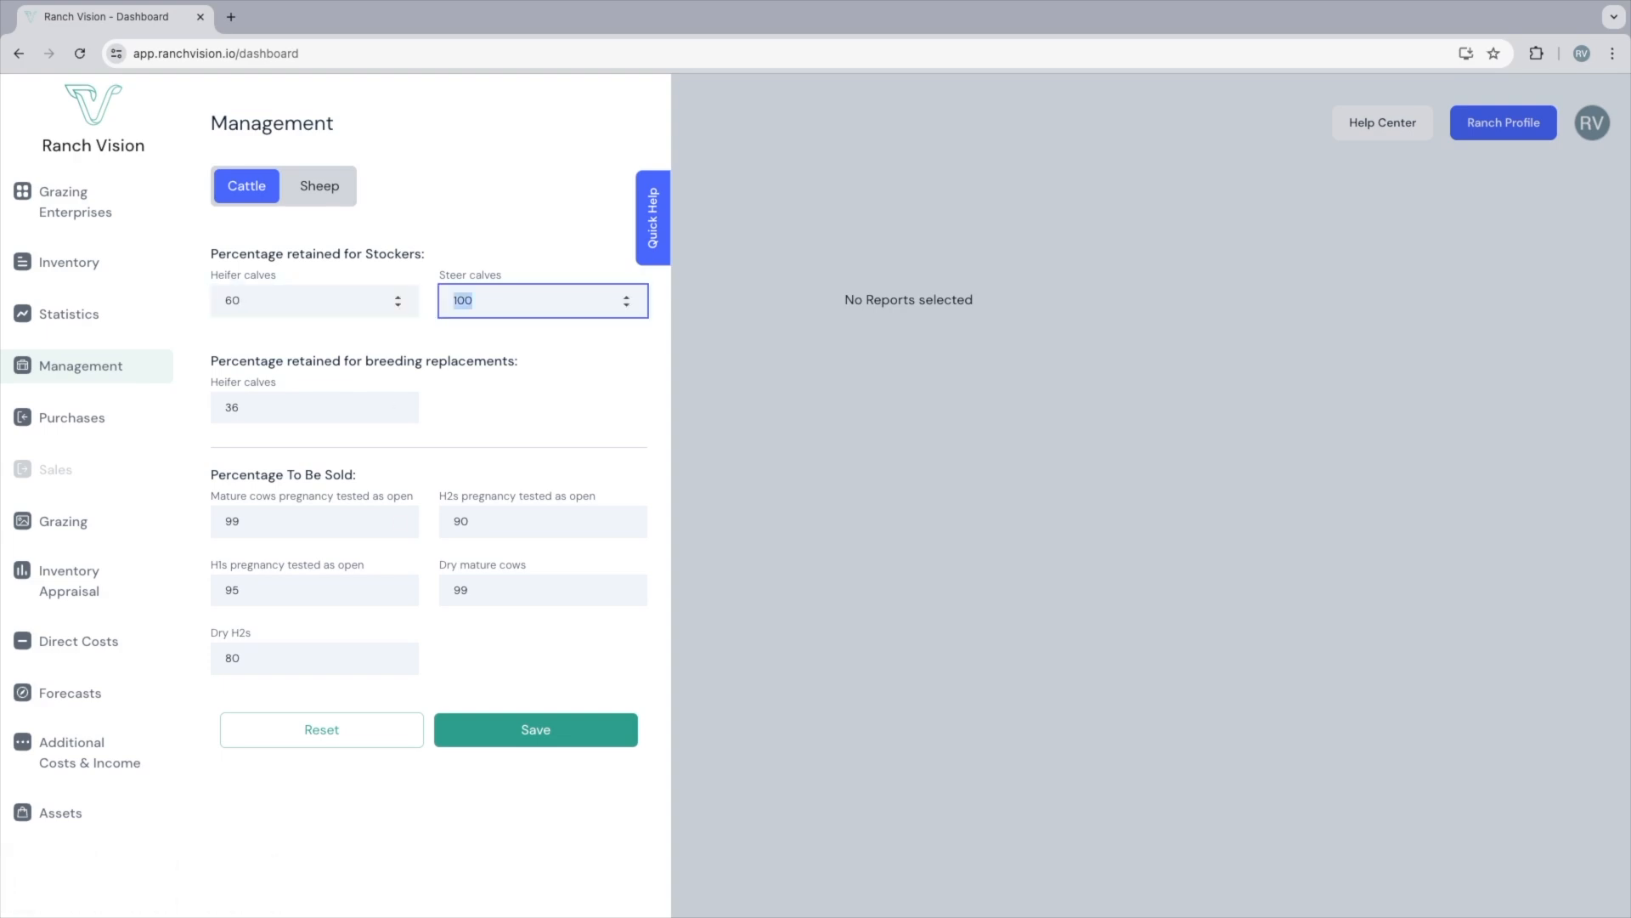
key(Tab)
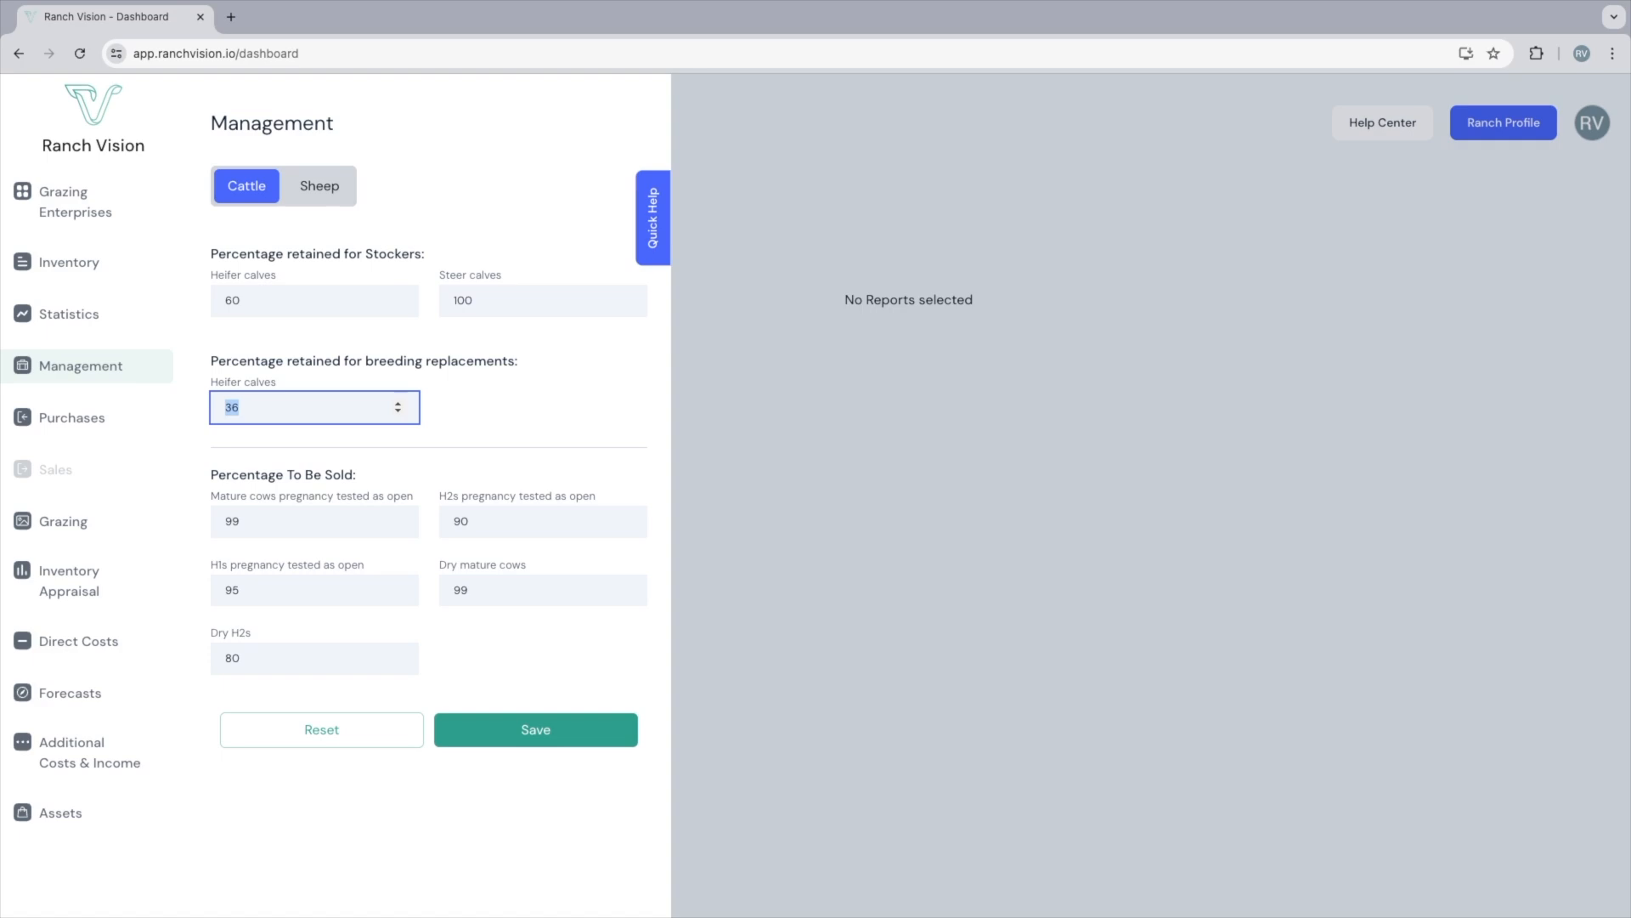
key(Tab)
key(Tab)
key(Tab)
key(Tab)
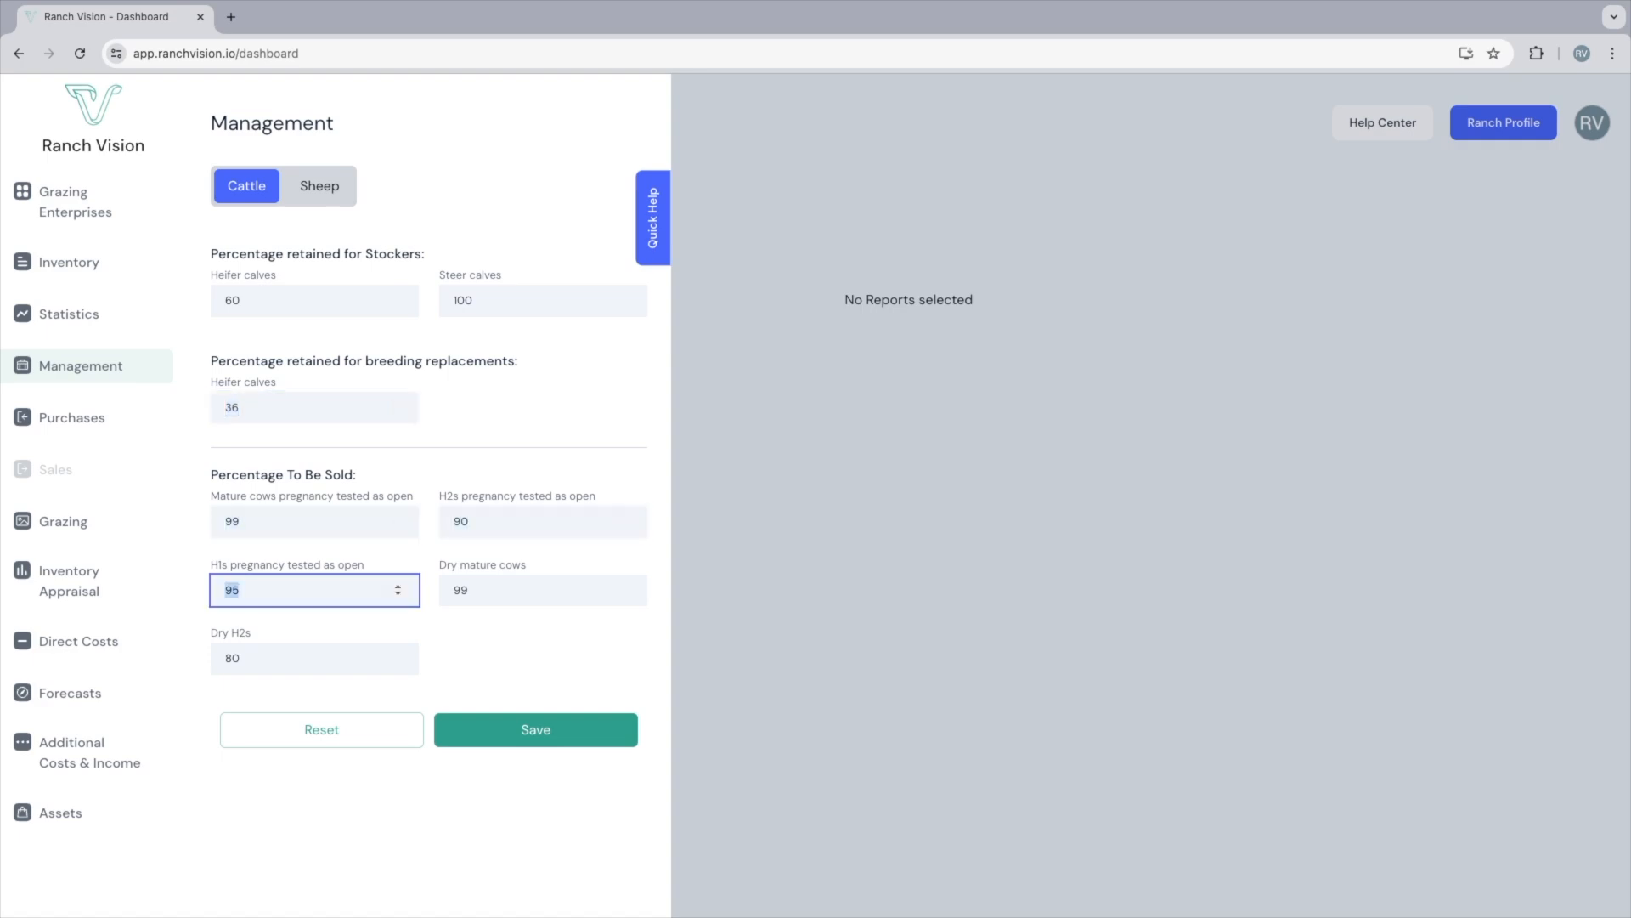
key(Tab)
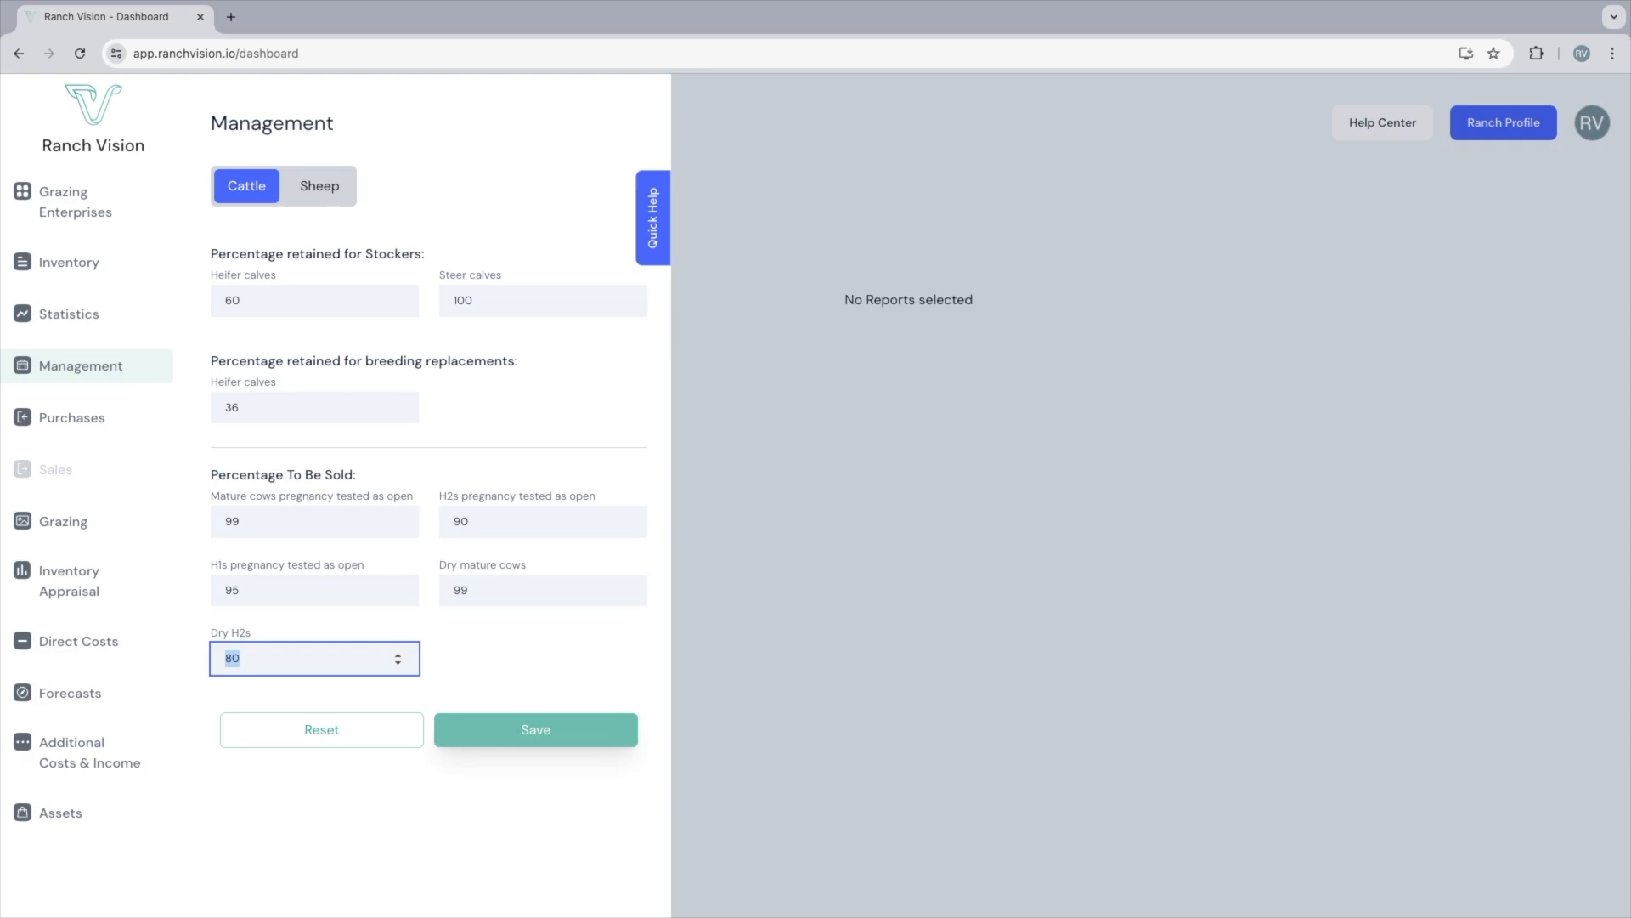
click(535, 729)
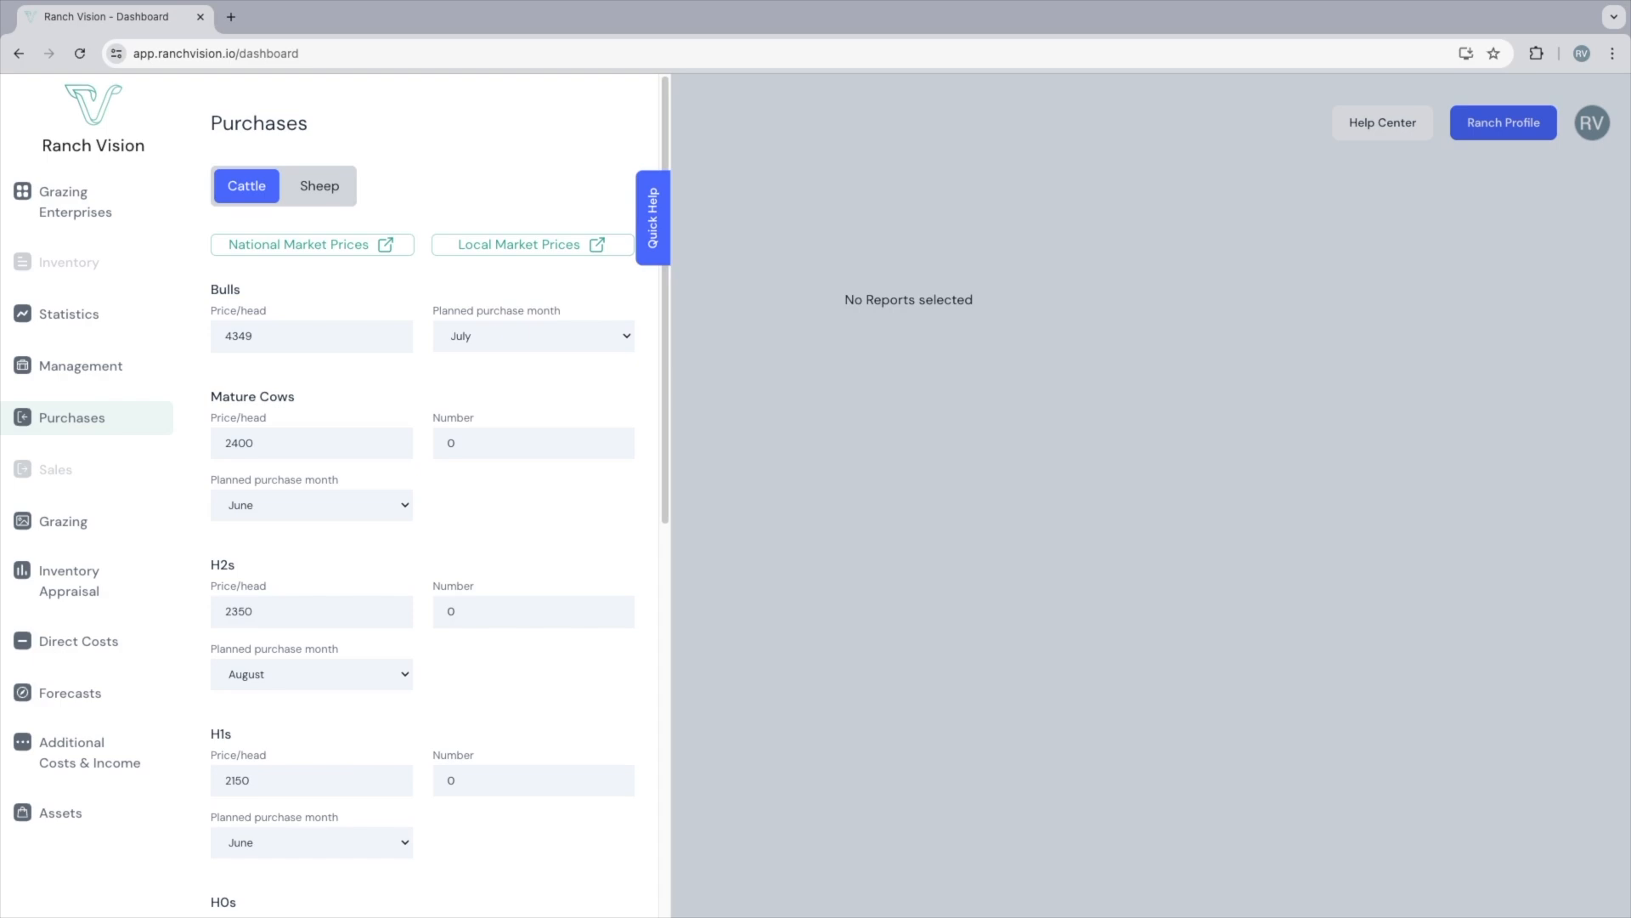
Step through the purchase price, number and month entries for bulls and mature cows.
click(297, 337)
key(ctrl+a)
key(Tab)
key(Tab)
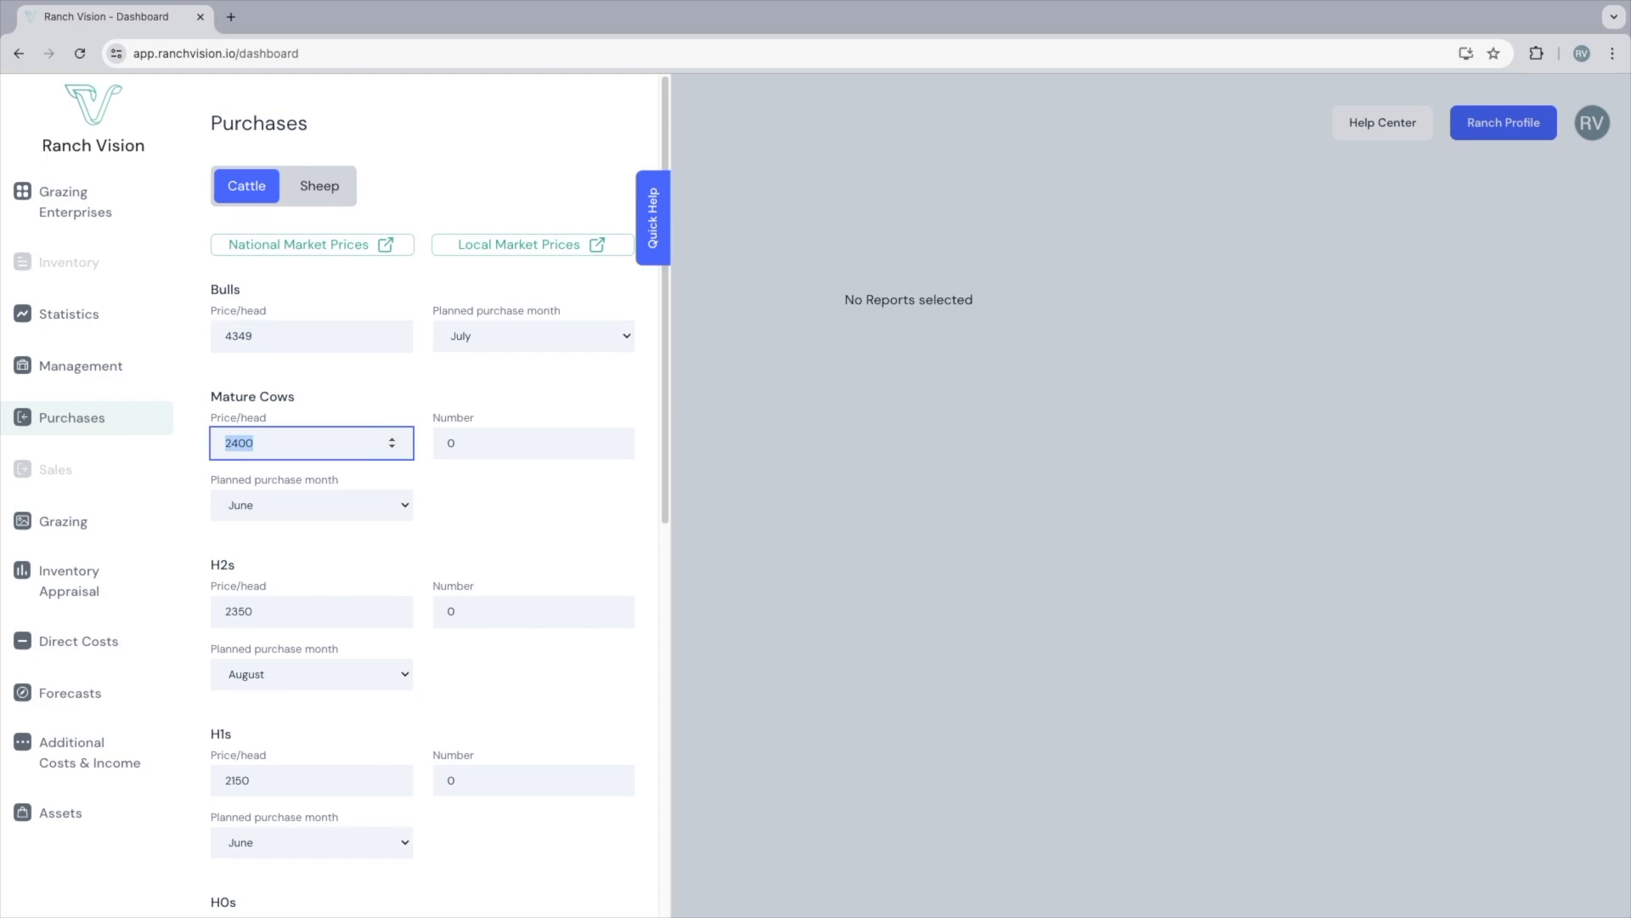
key(Tab)
key(Tab)
key(Tab)
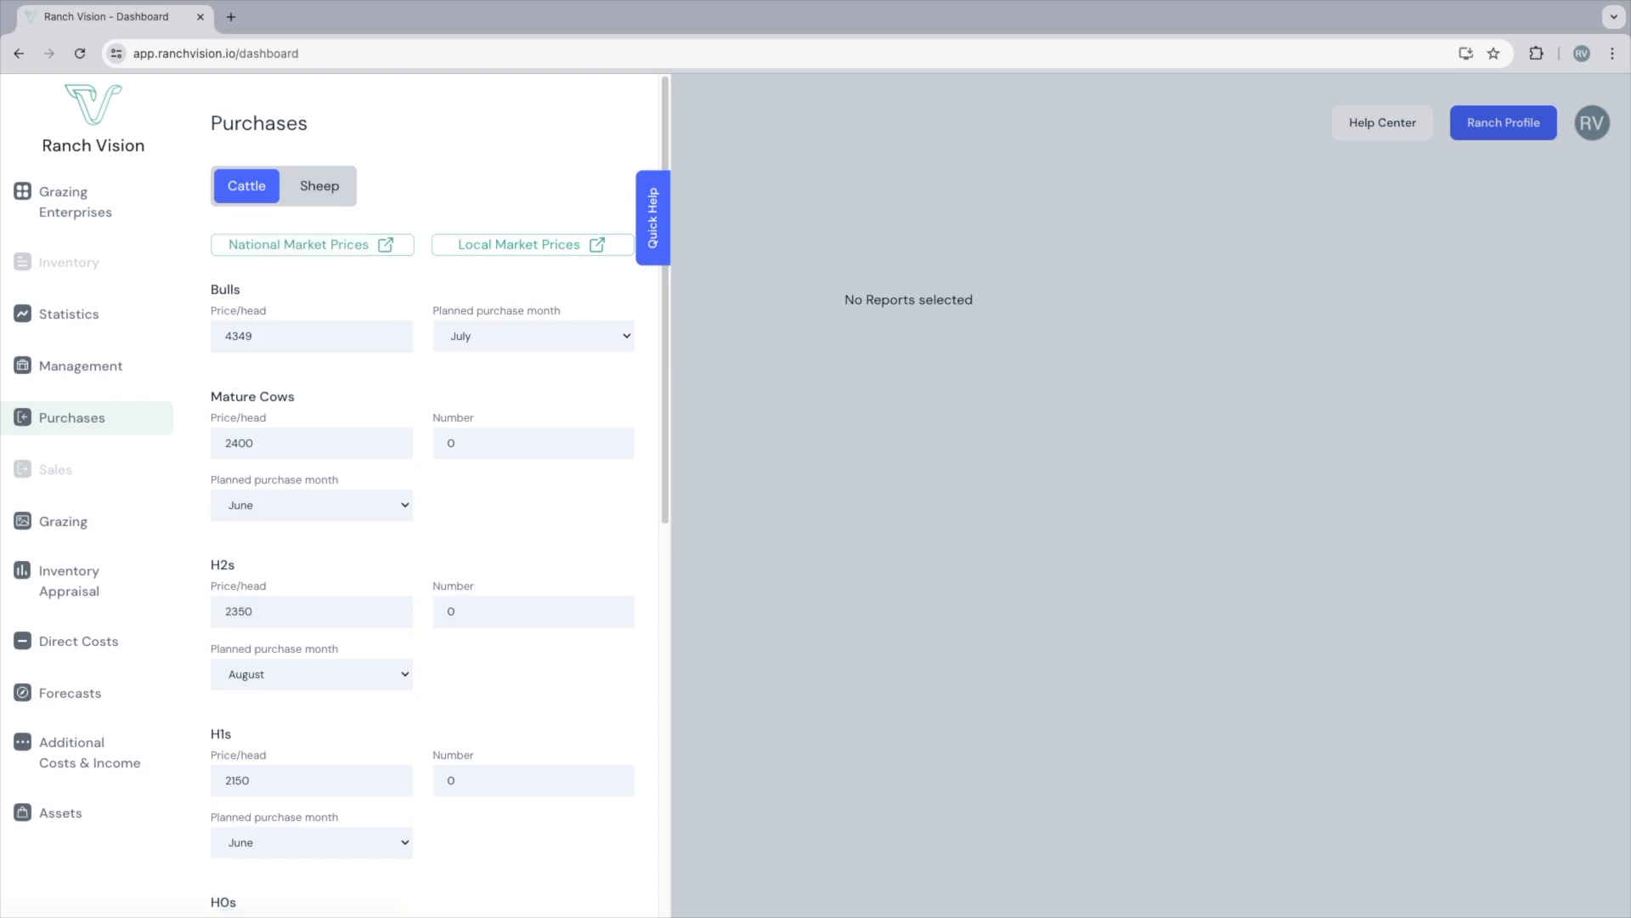
Open the local and national cattle market price references and return to the cattle purchases form.
click(518, 243)
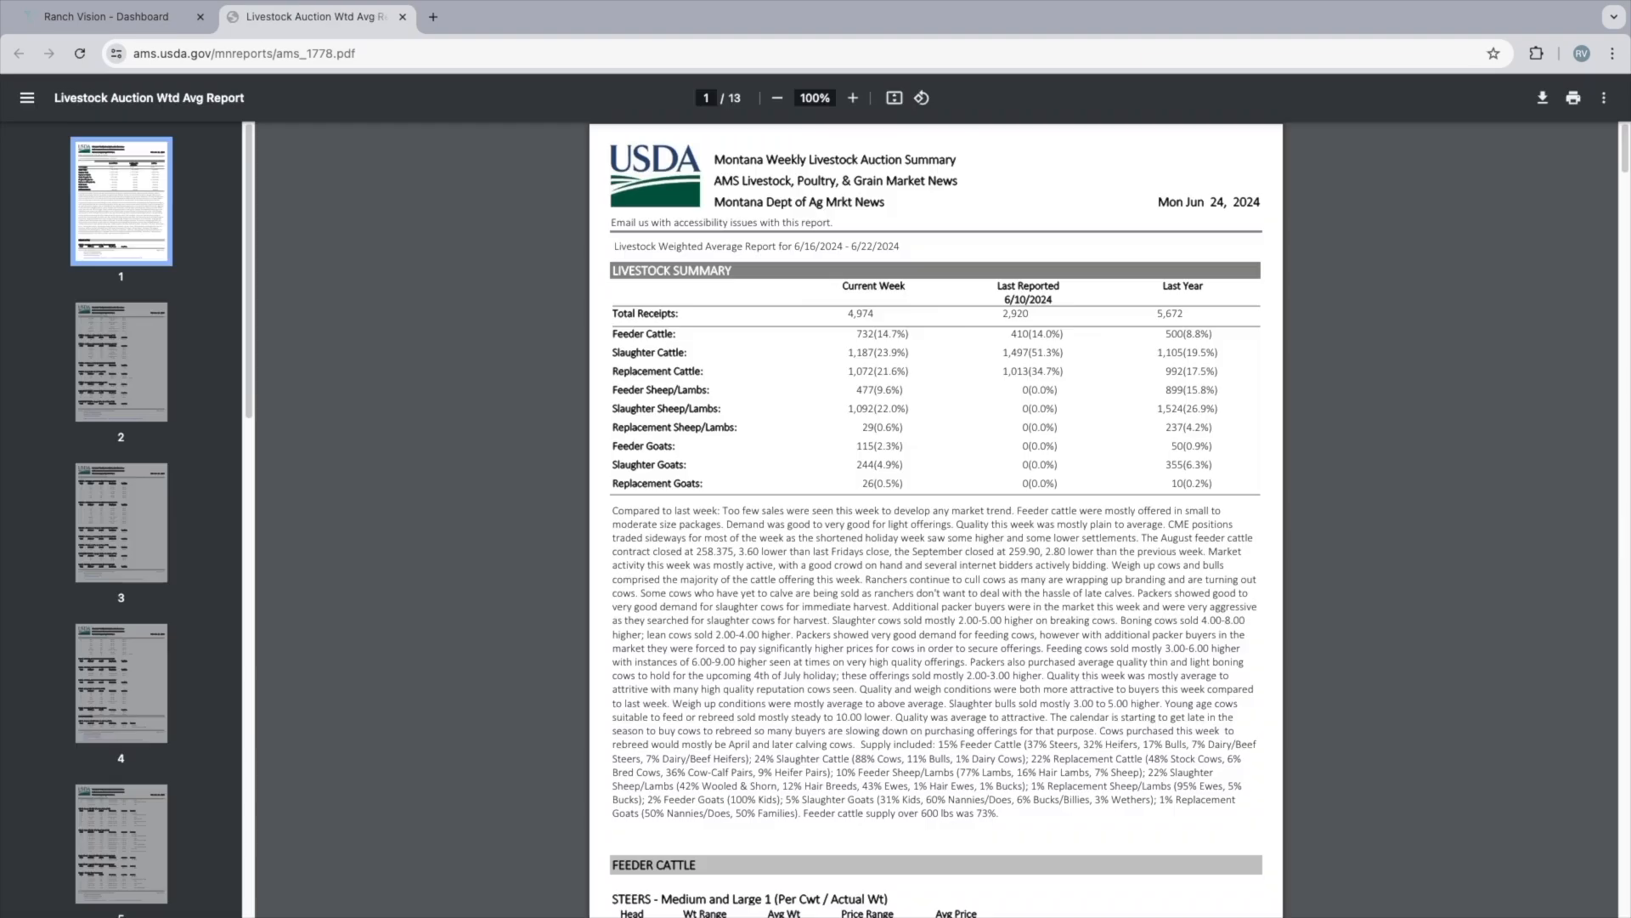
click(107, 17)
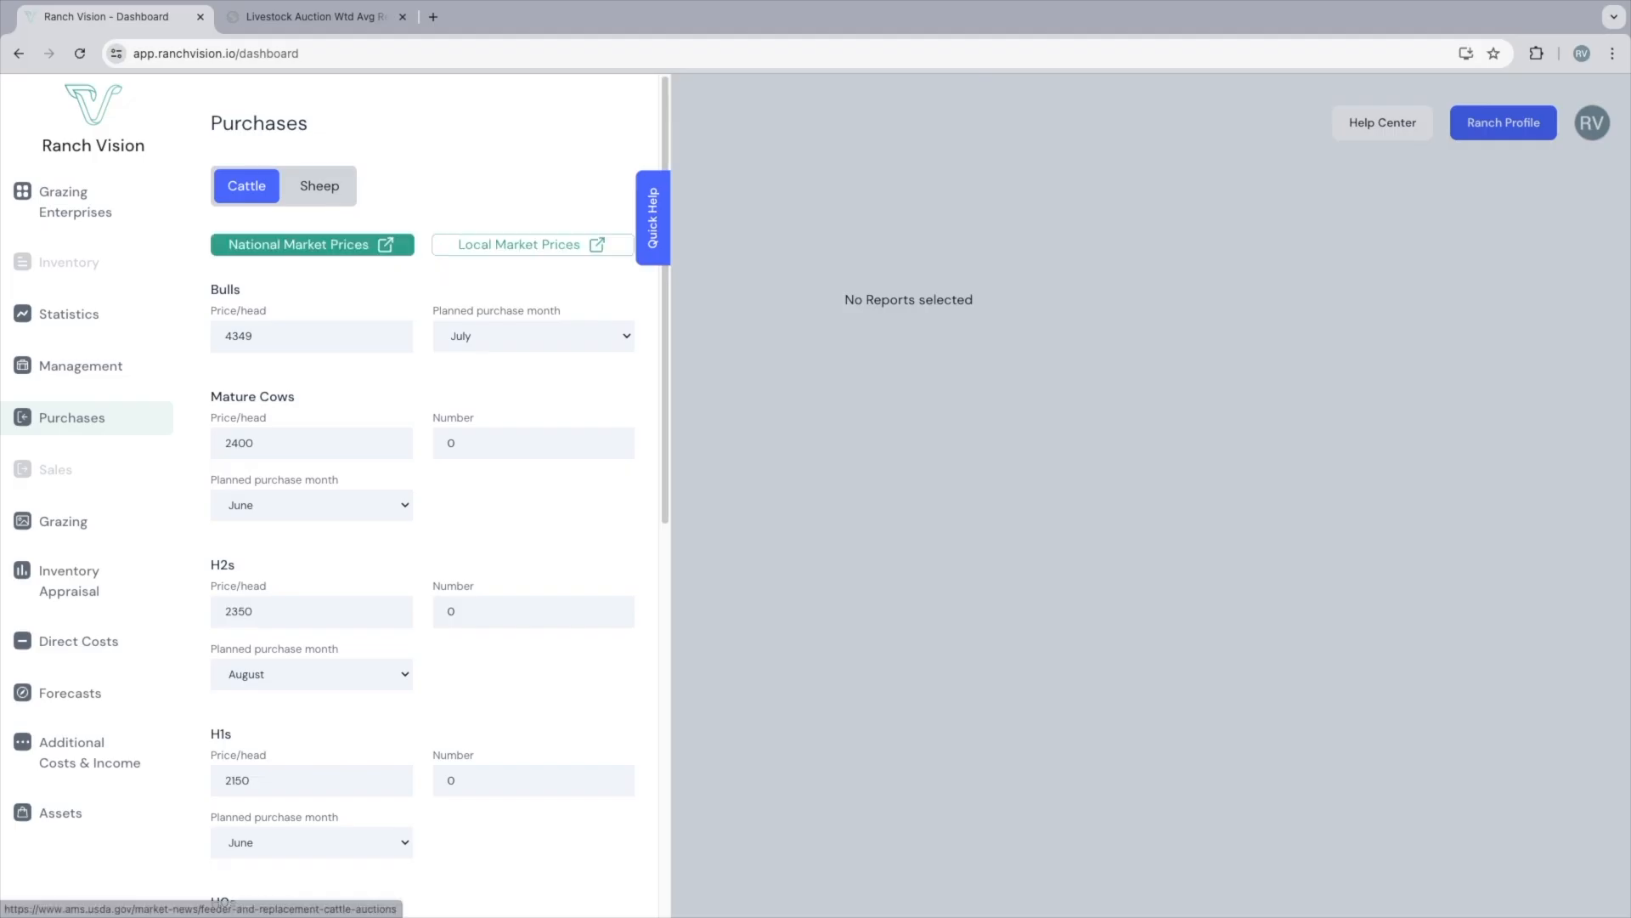
click(299, 244)
click(106, 17)
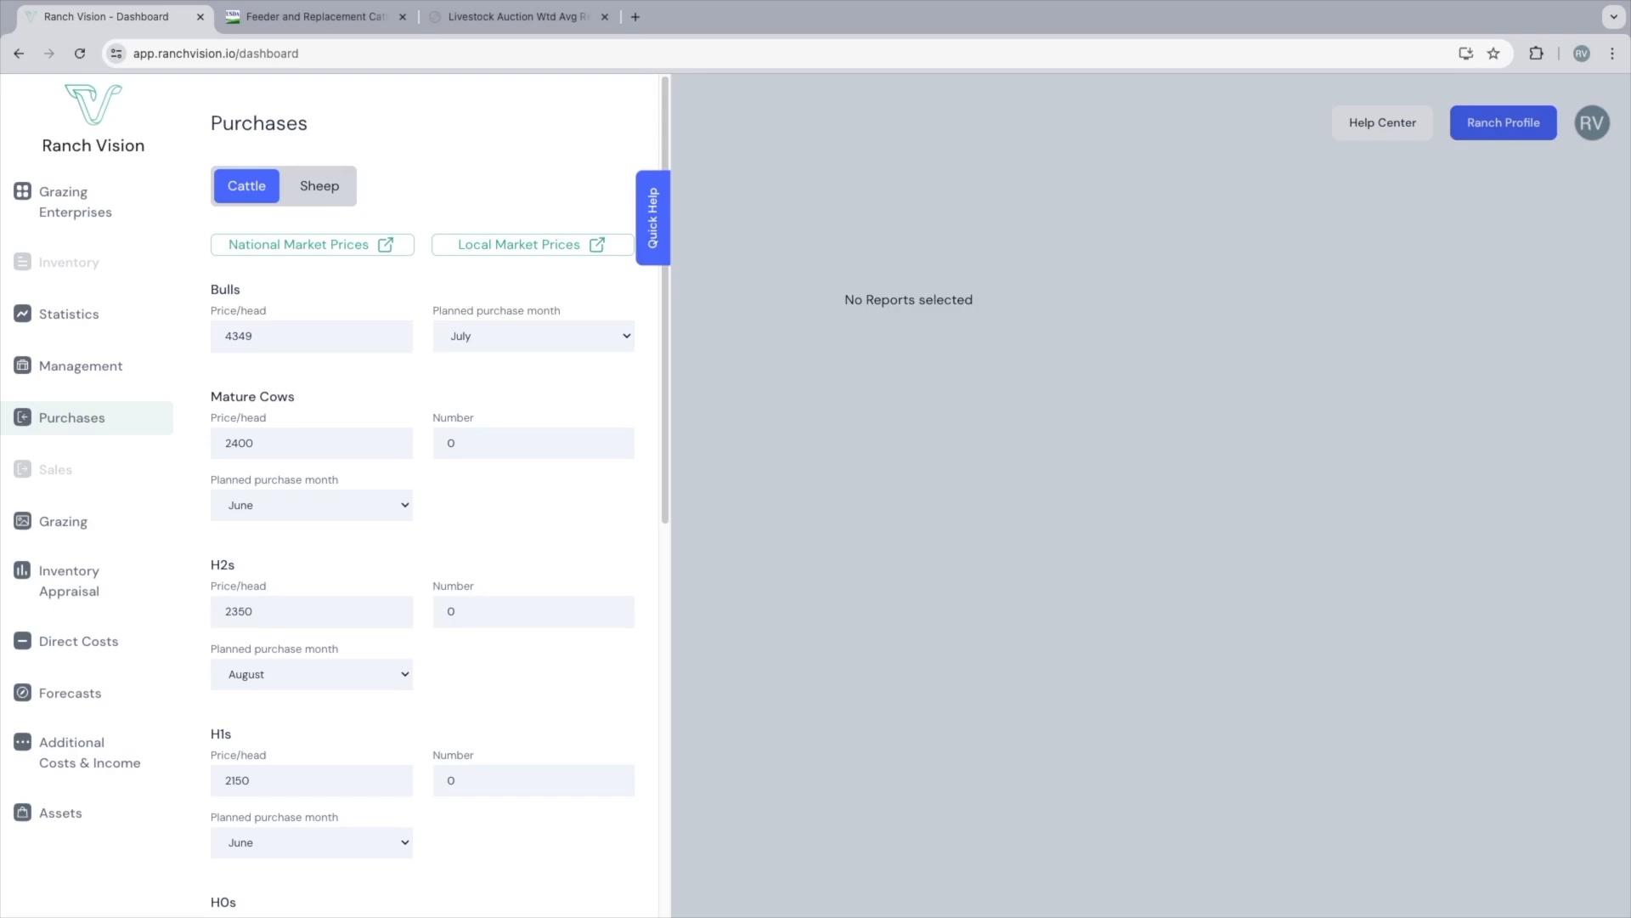
Continue from the cattle purchase prices to the purchase timing, stocker and pregnancy options, and save the purchases.
scroll(422, 510, down, 9)
click(531, 867)
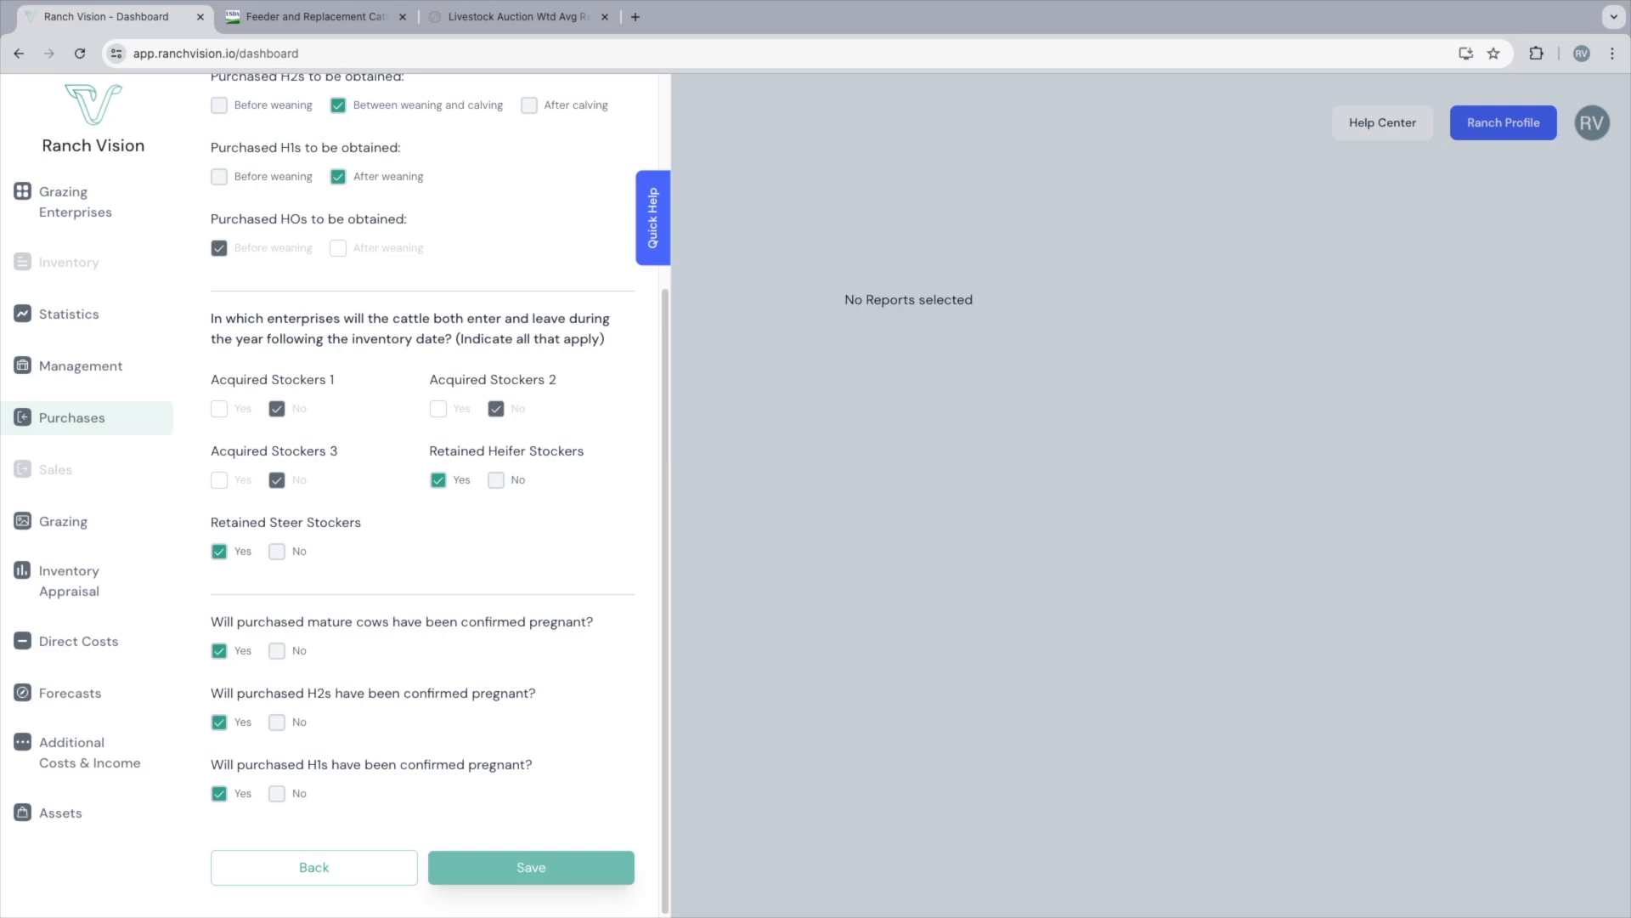
click(531, 866)
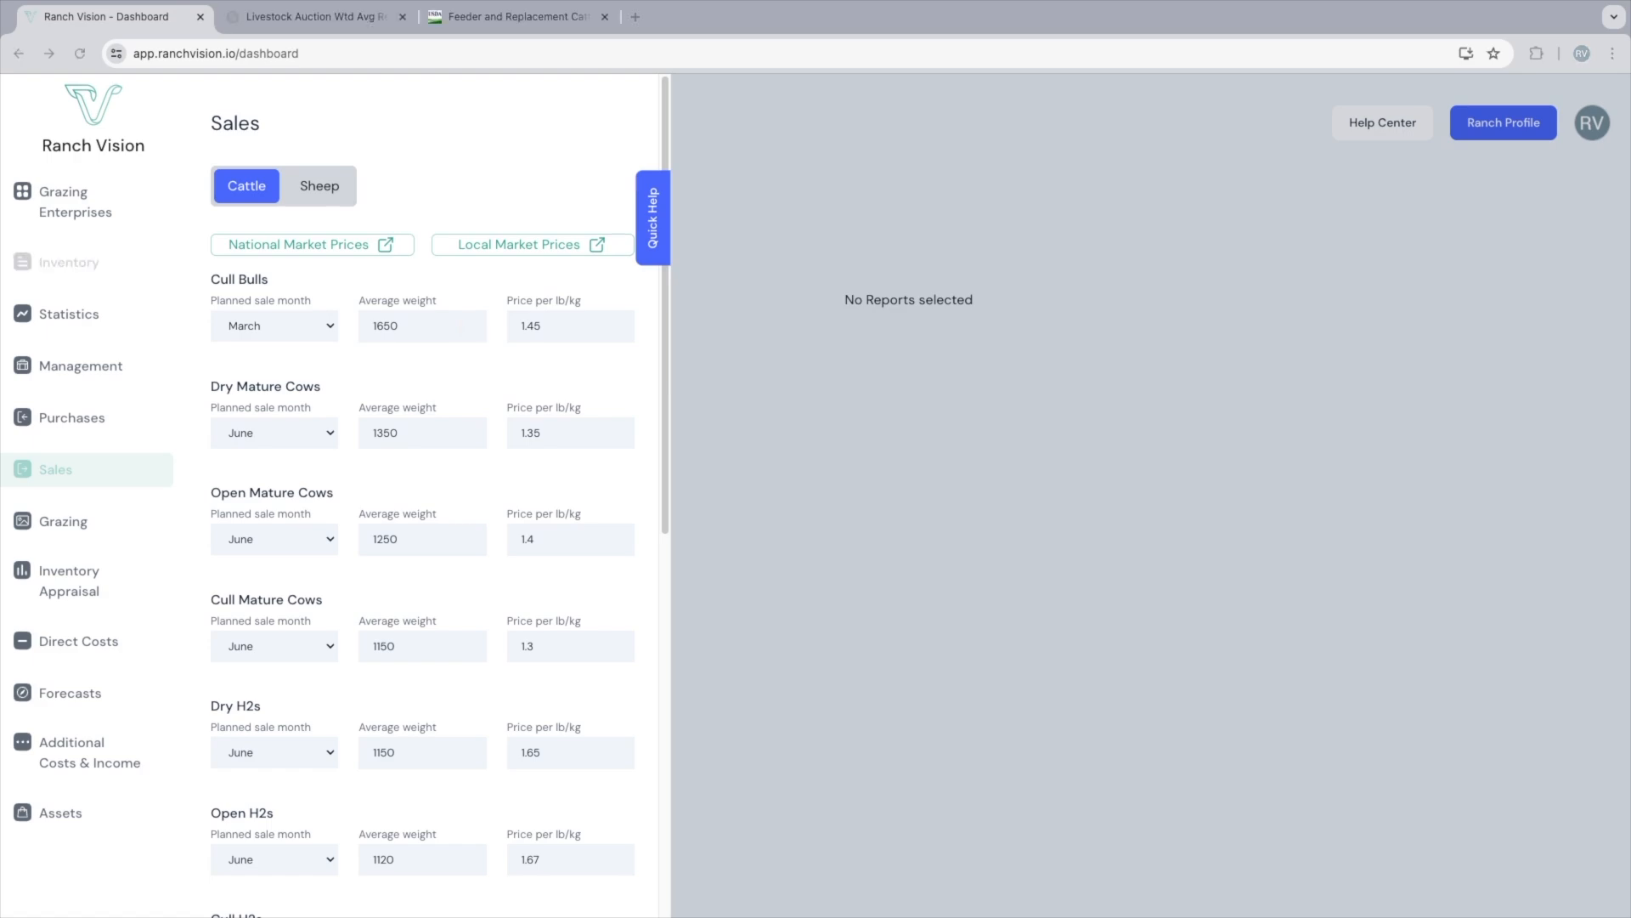
Review the price per lb/kg entries for cull bulls, mature cows and dry H2s in the cattle sales form.
double_click(531, 326)
drag(544, 433, 517, 433)
drag(539, 539, 518, 540)
drag(539, 647, 518, 646)
drag(545, 752, 517, 753)
click(552, 790)
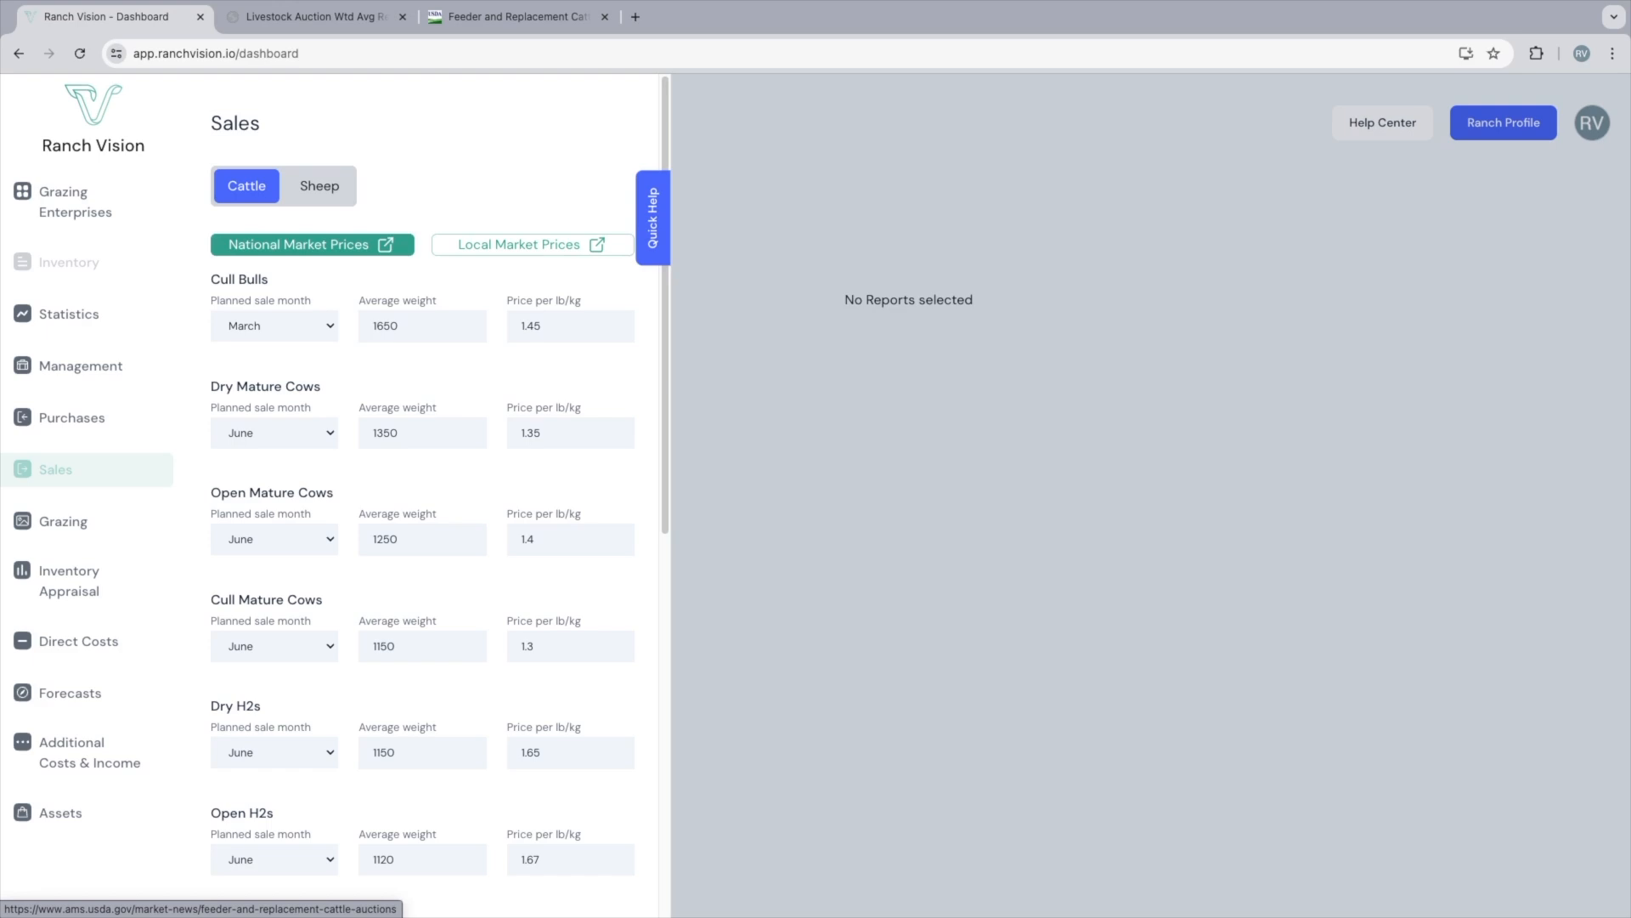
Continue from the cattle sale prices to the retained and acquired stocker sales, and save the sales form.
scroll(424, 492, down, 8)
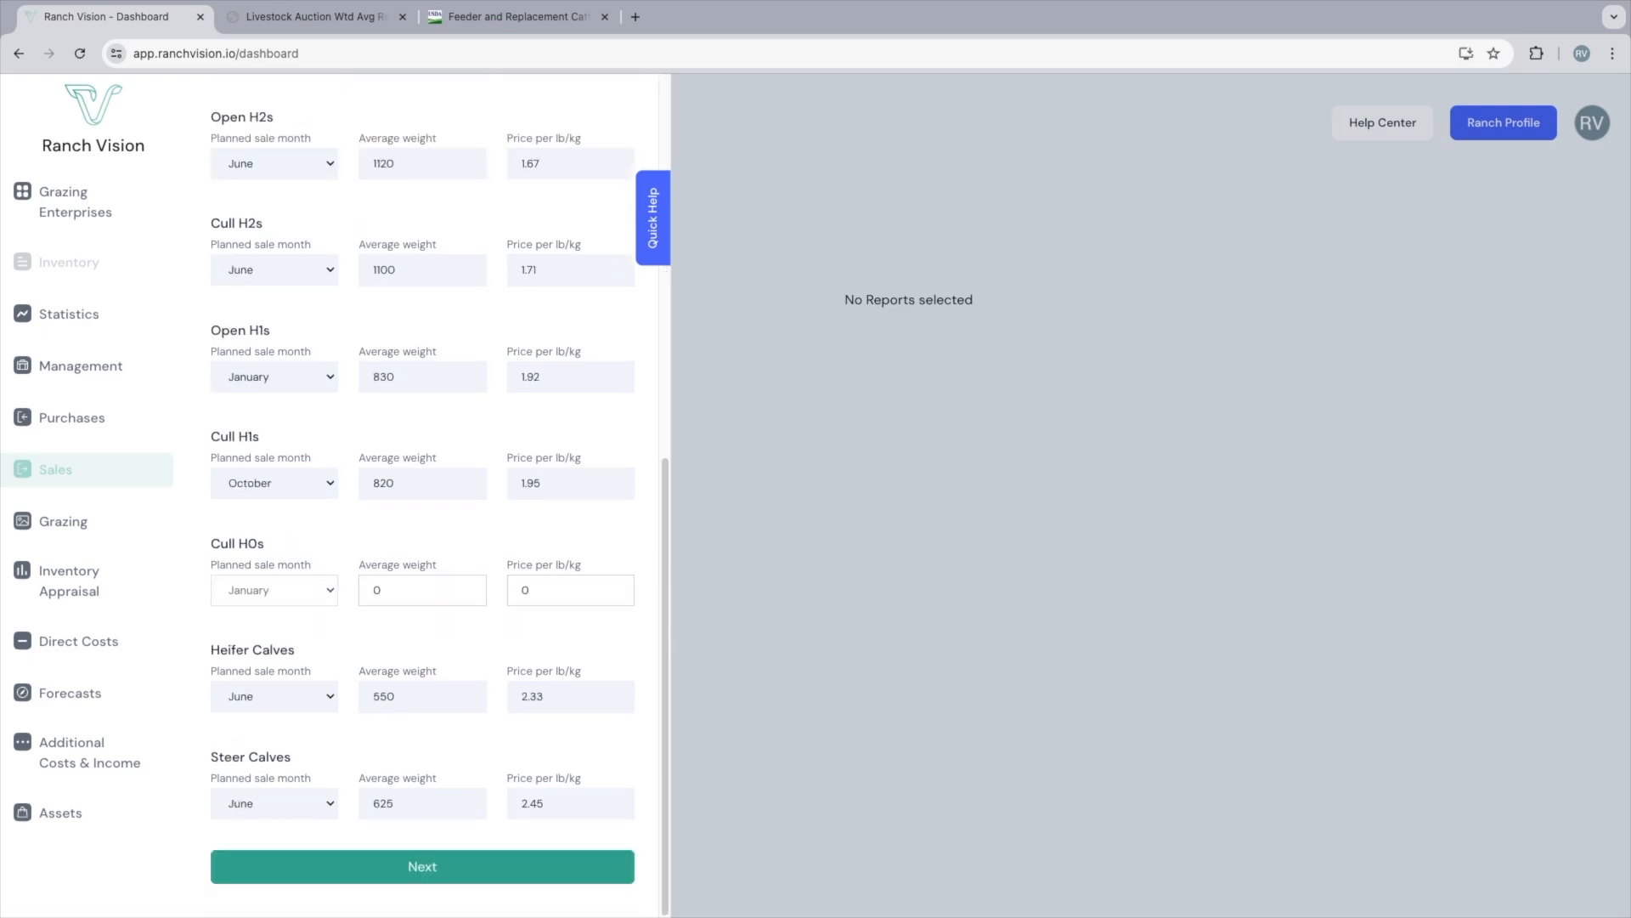
click(422, 865)
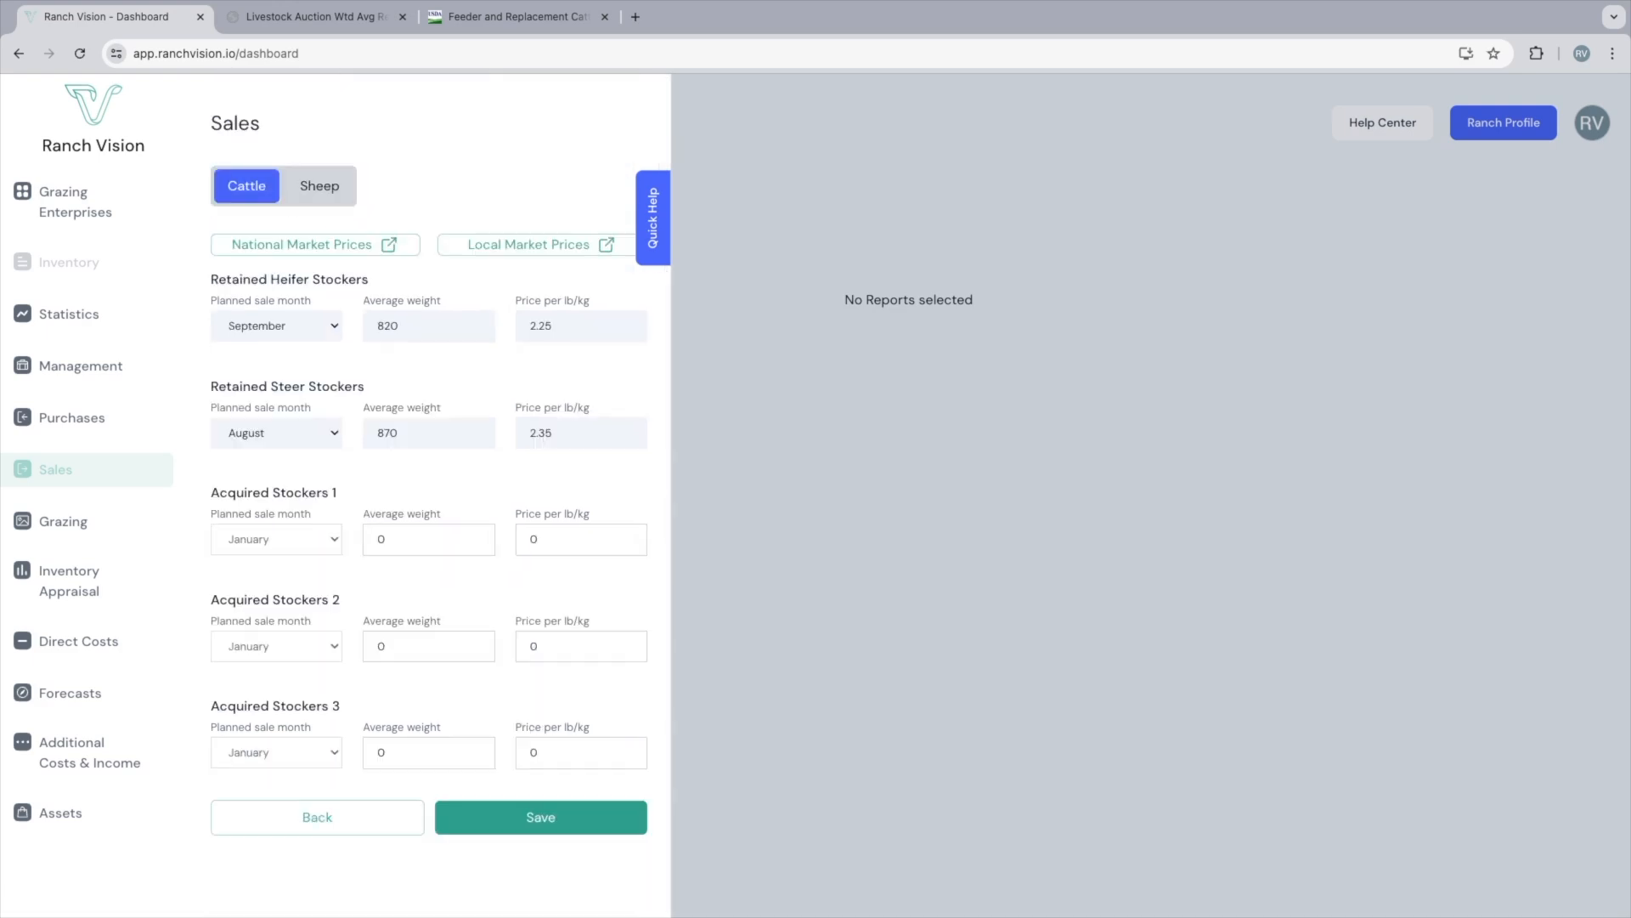
click(540, 816)
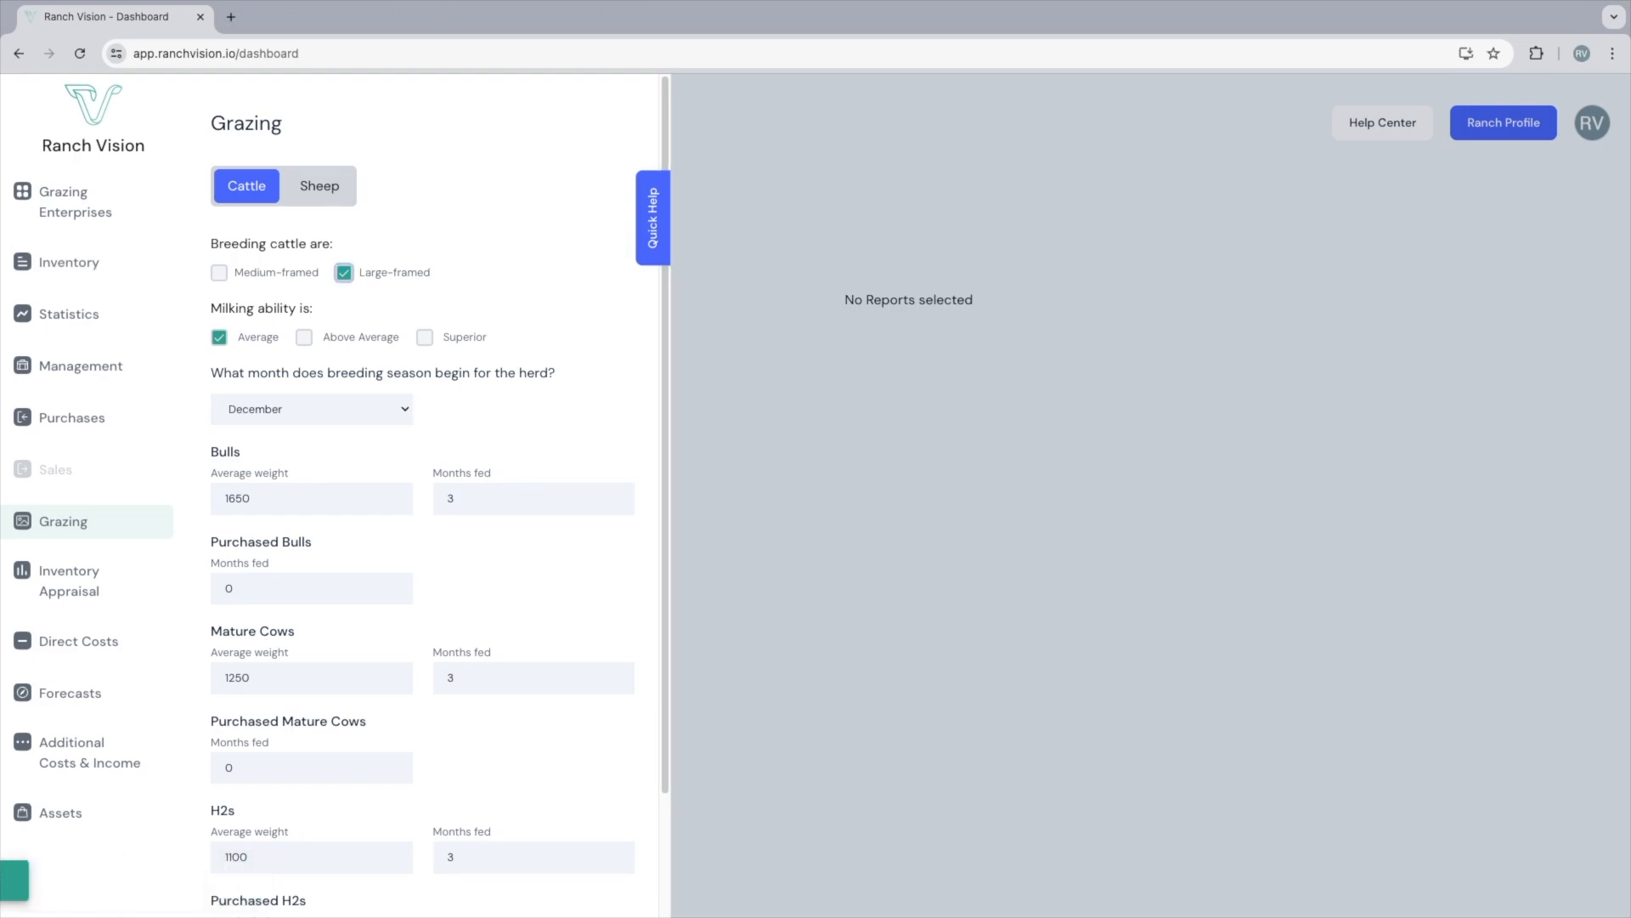
Open the quick help for cattle grazing, look up the definition of medium frame cattle, and close the help.
key(Tab)
key(Tab)
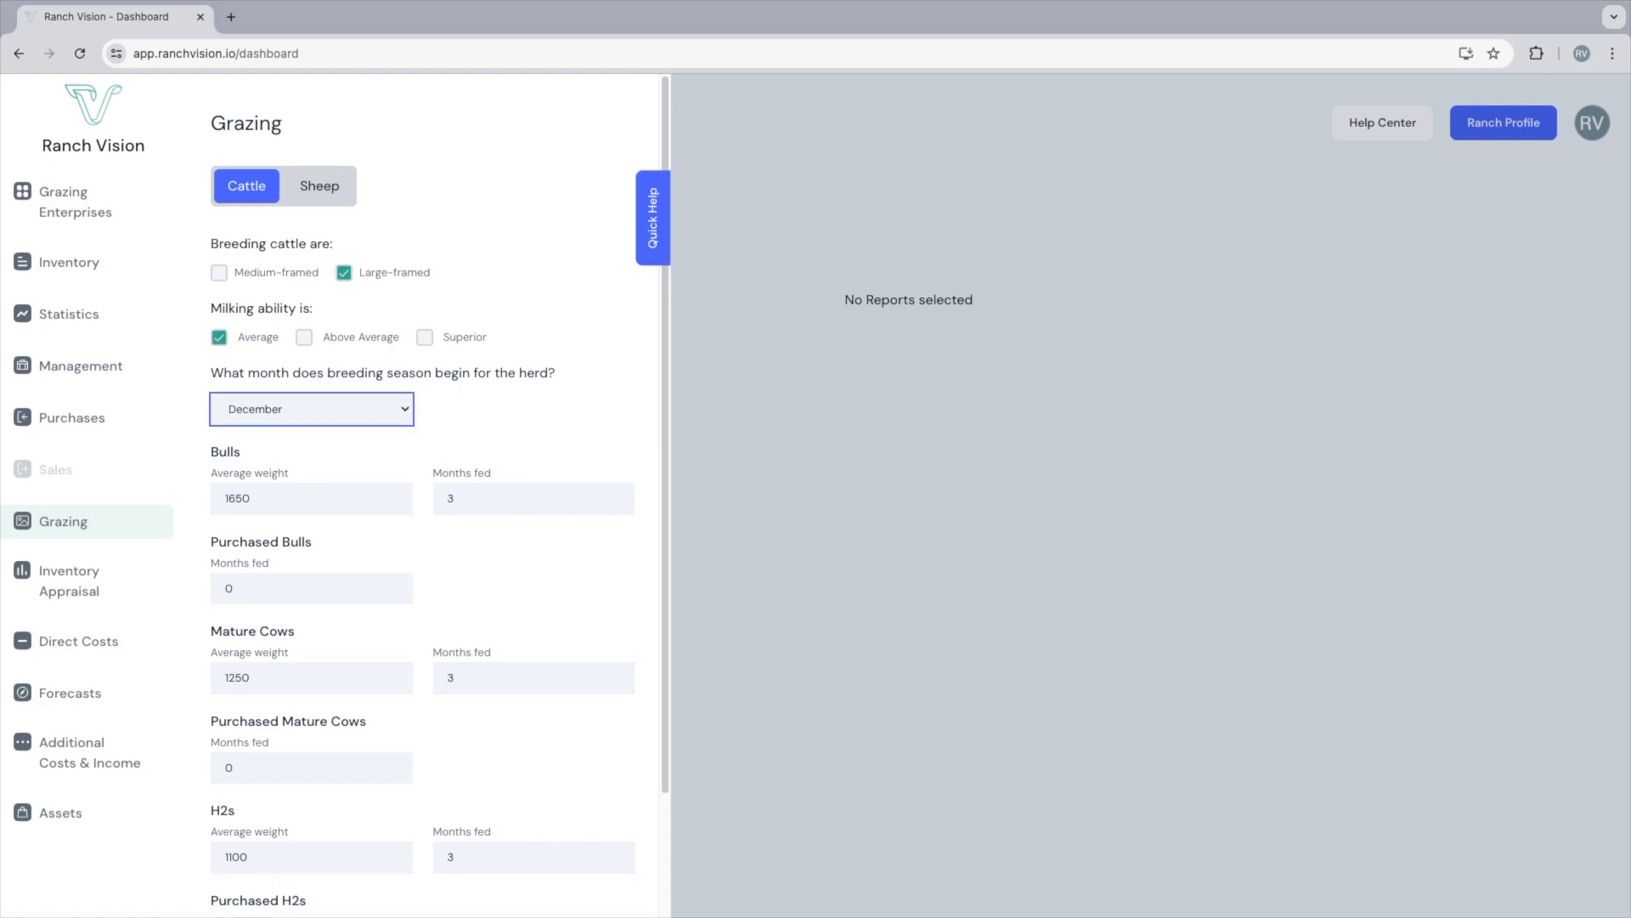
click(653, 218)
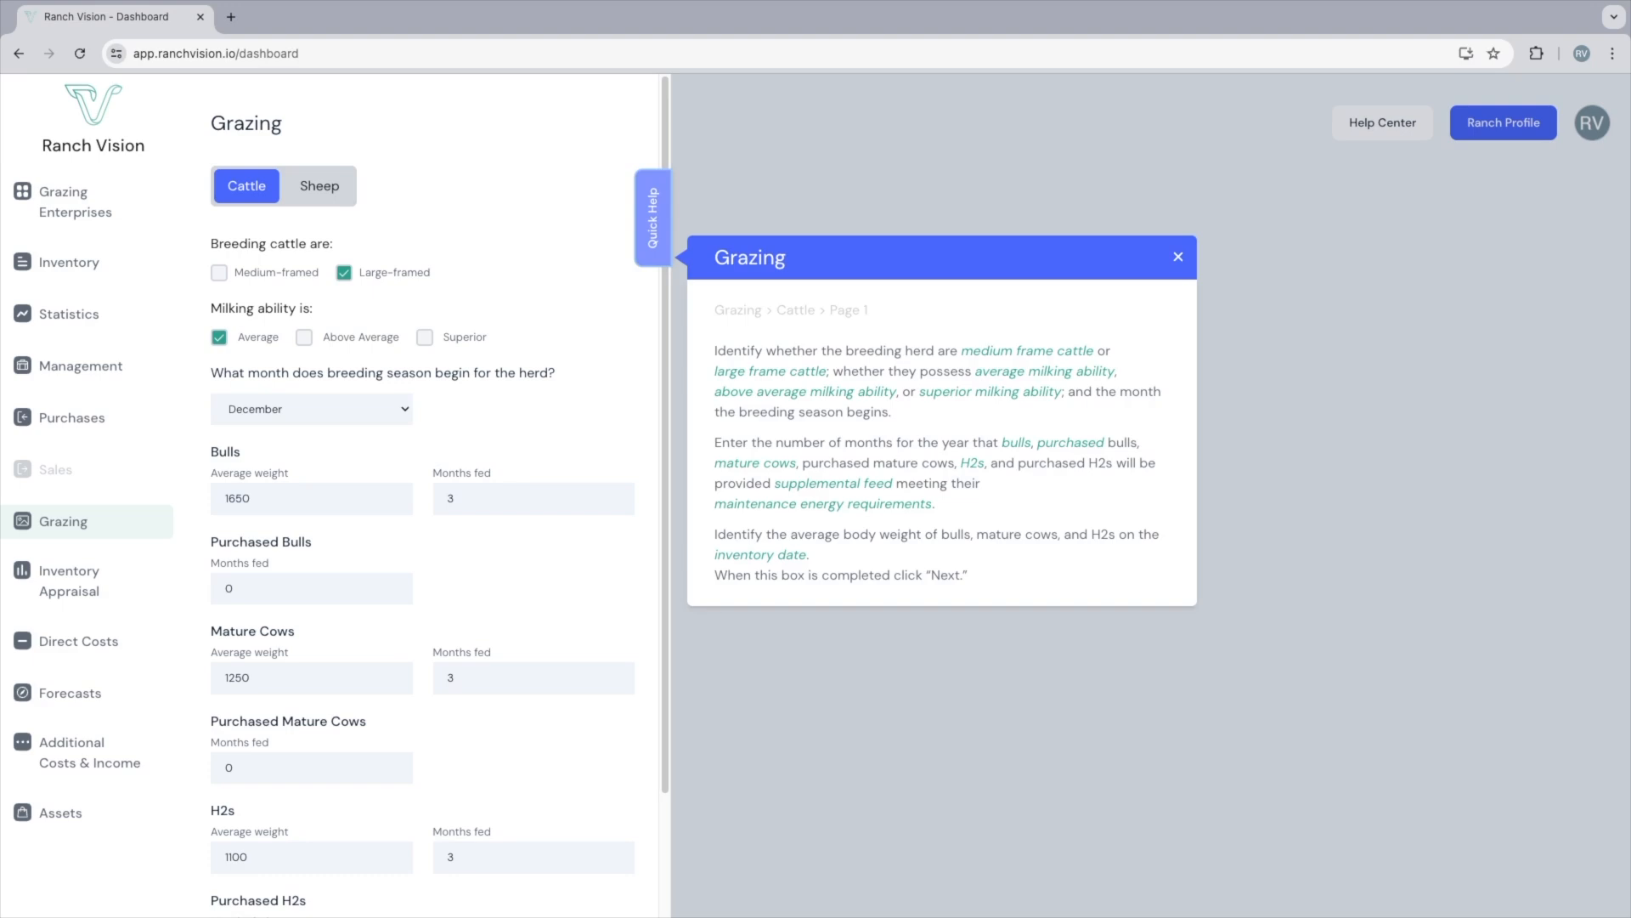
click(1027, 351)
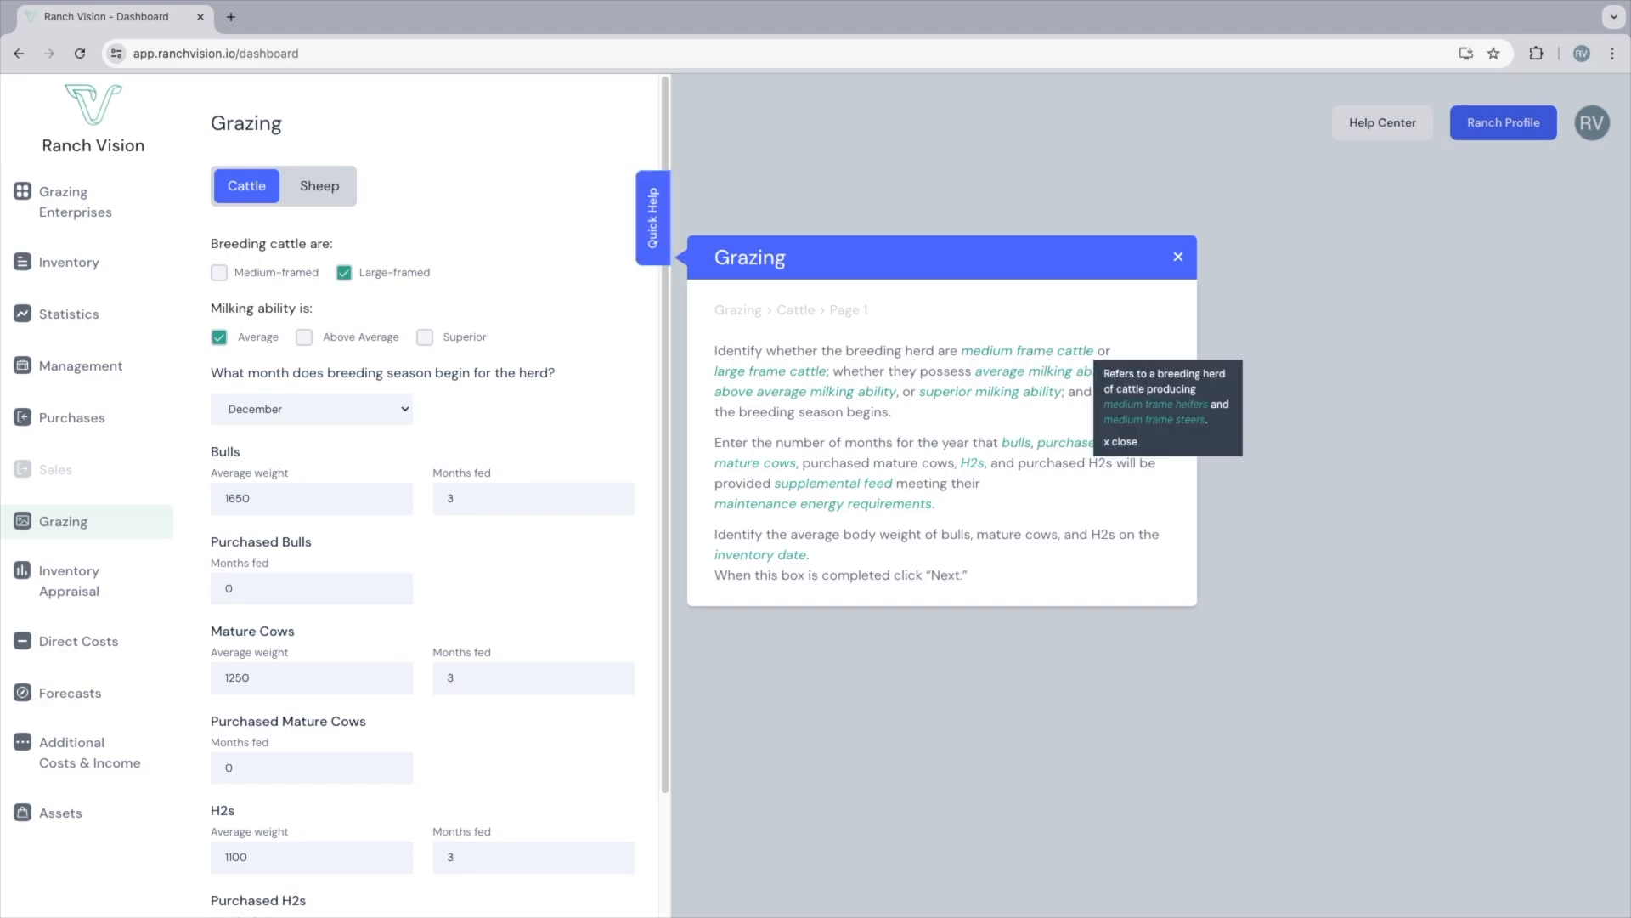
click(1120, 442)
click(1179, 256)
Go through the cattle grazing weights, months fed and acquired stocker classifications, and save the grazing form.
scroll(553, 508, down, 2)
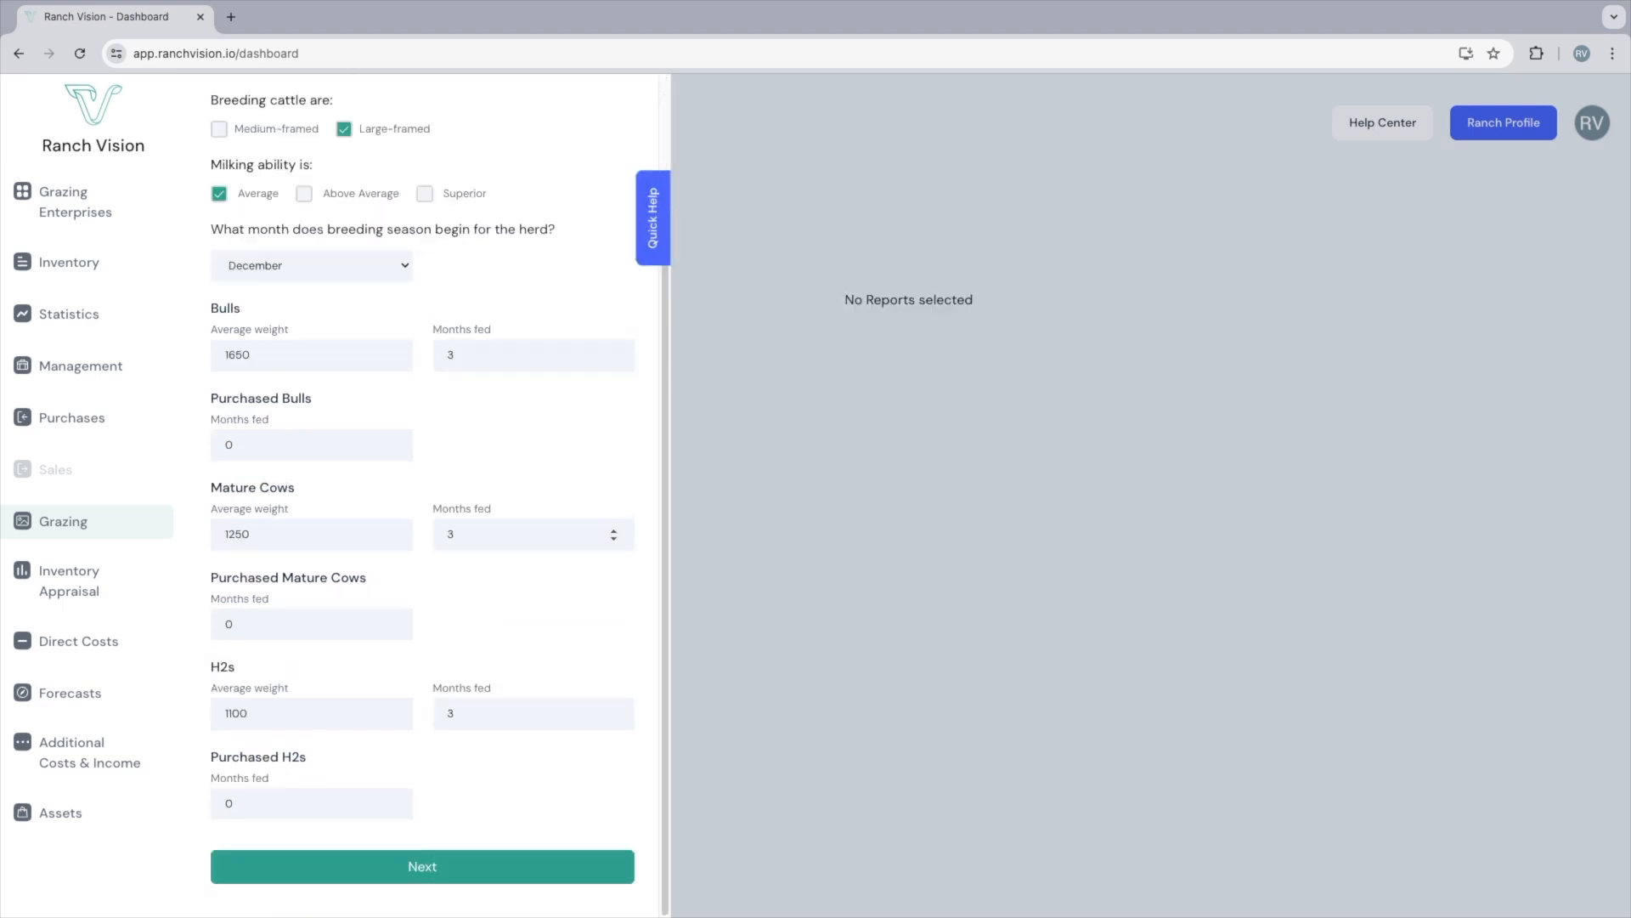
click(531, 866)
scroll(531, 866, down, 1)
click(531, 866)
scroll(531, 866, down, 4)
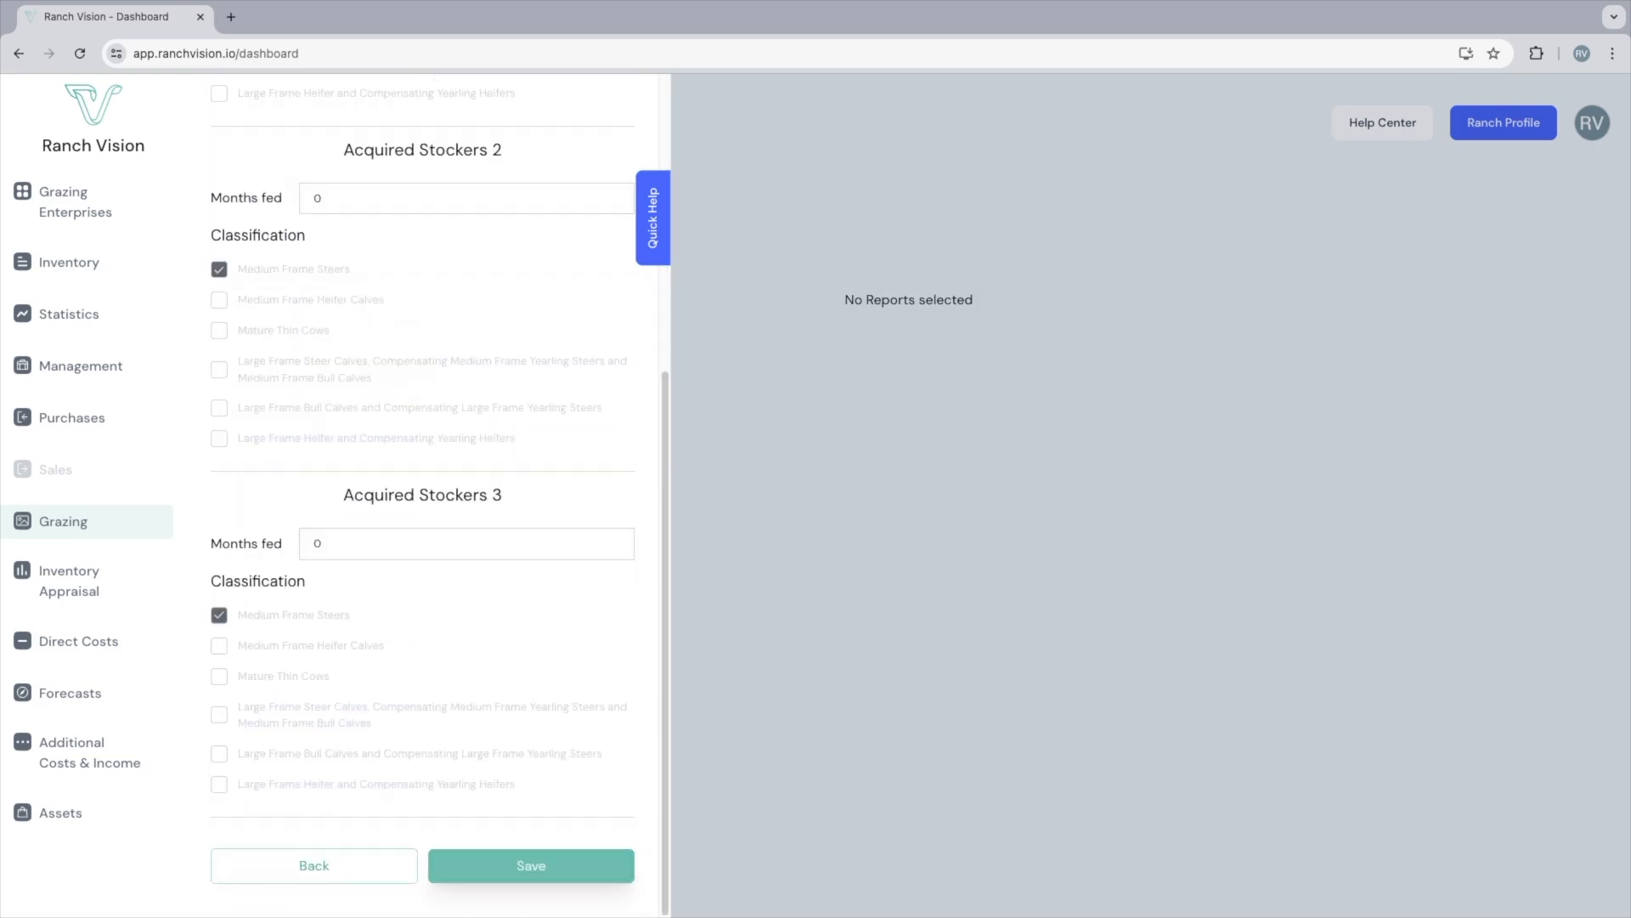
click(531, 865)
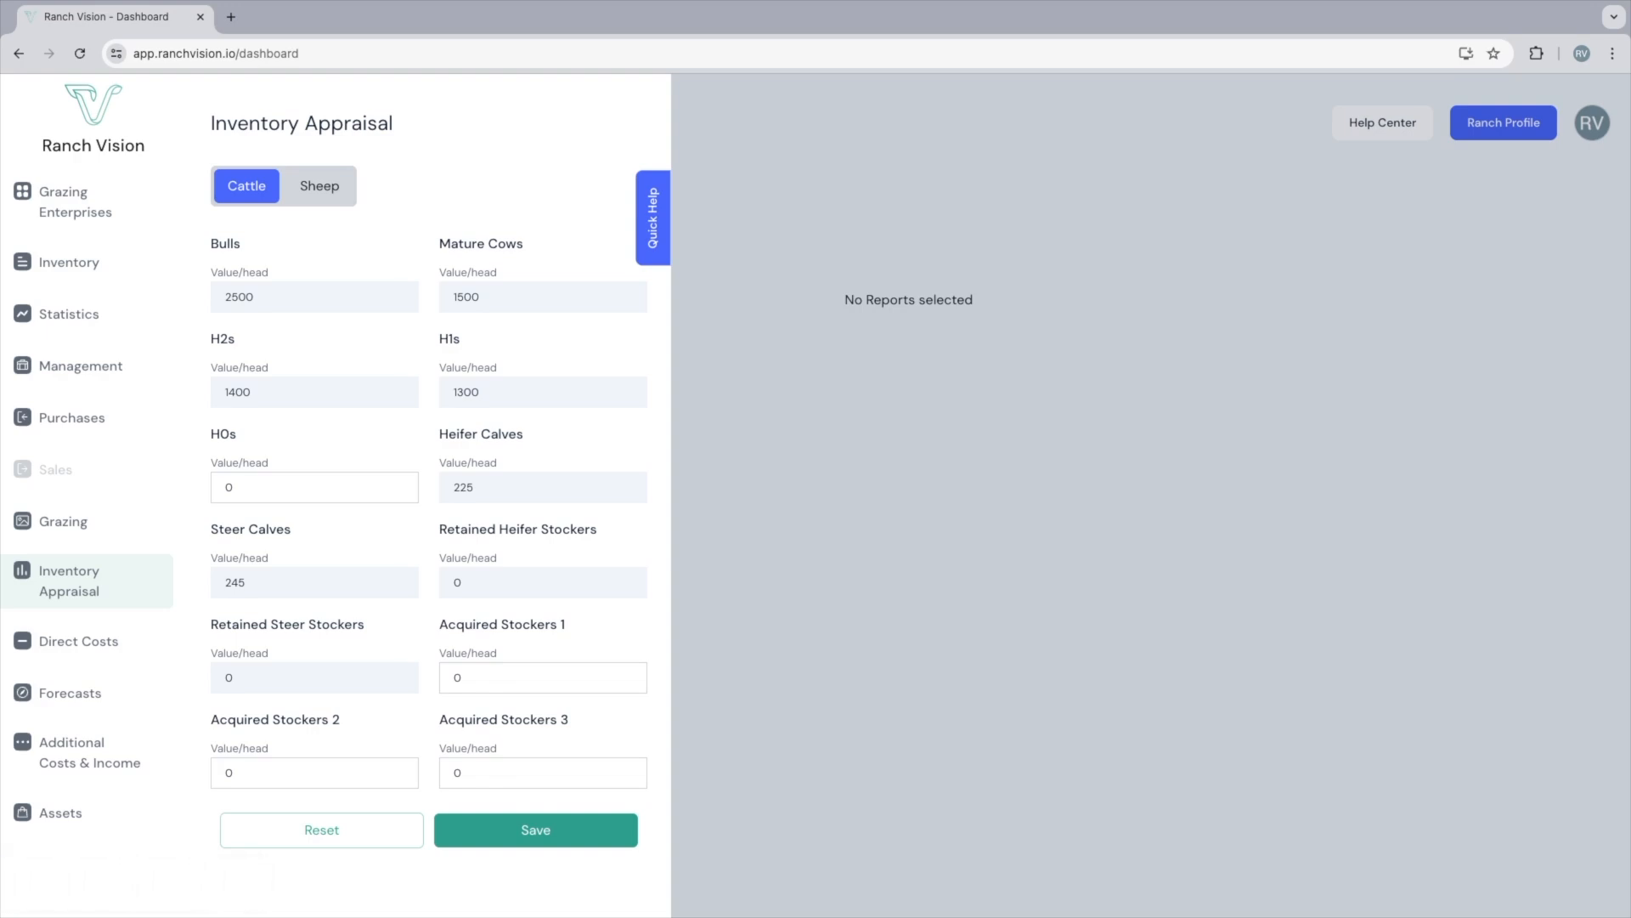
Save the cattle inventory appraisal values and continue past the breeding animal direct costs to the stocker direct costs.
click(535, 829)
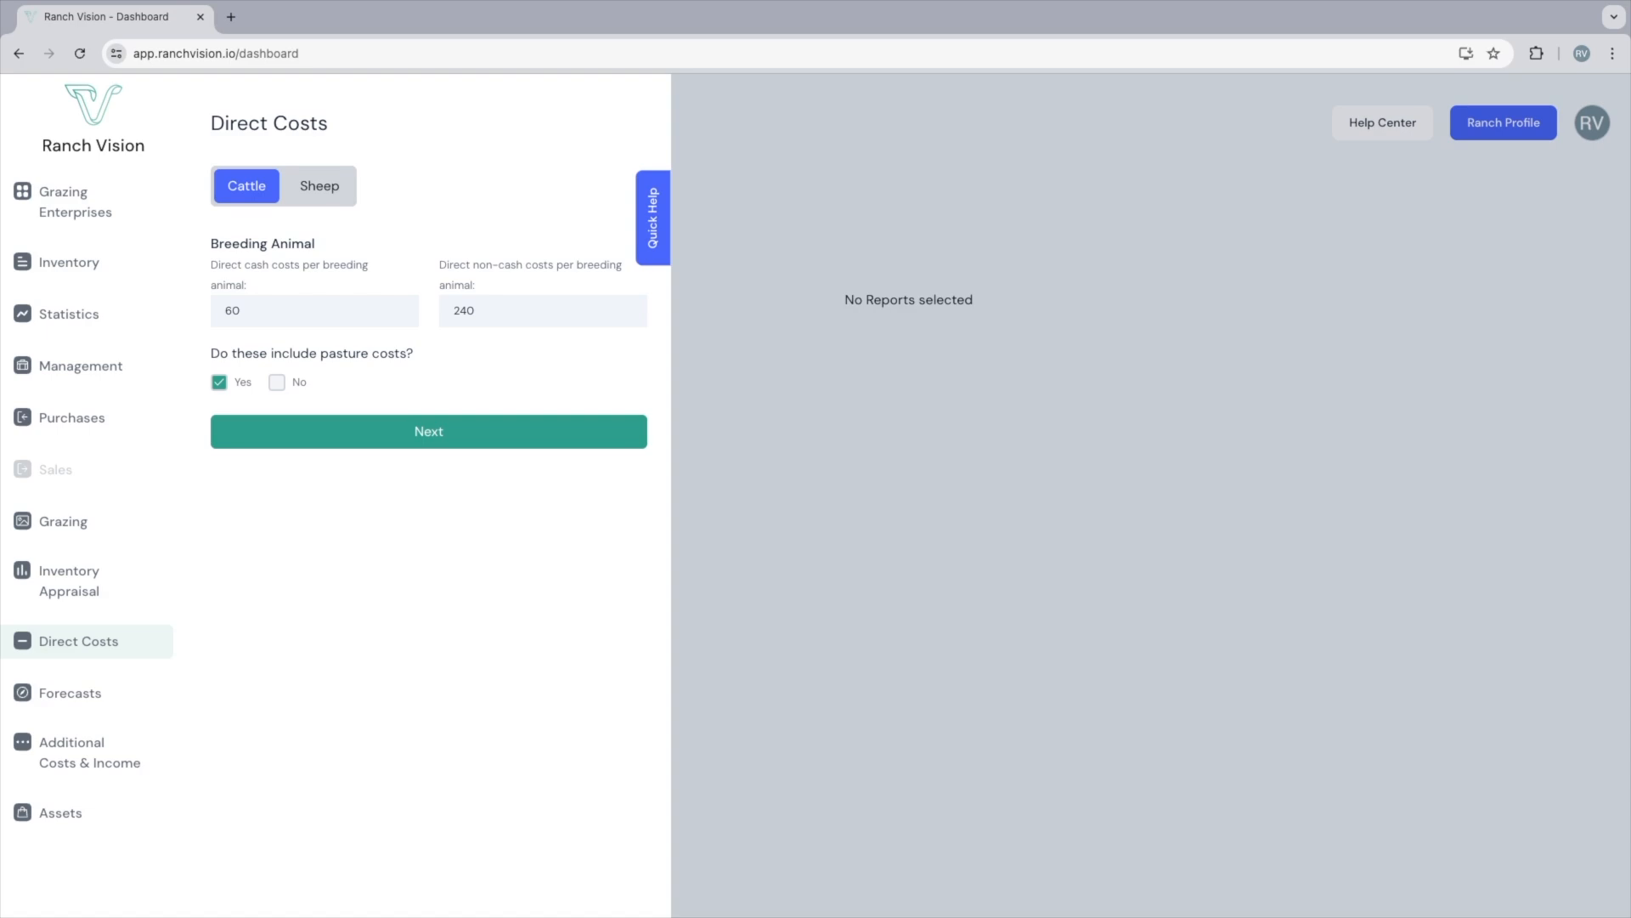
click(429, 432)
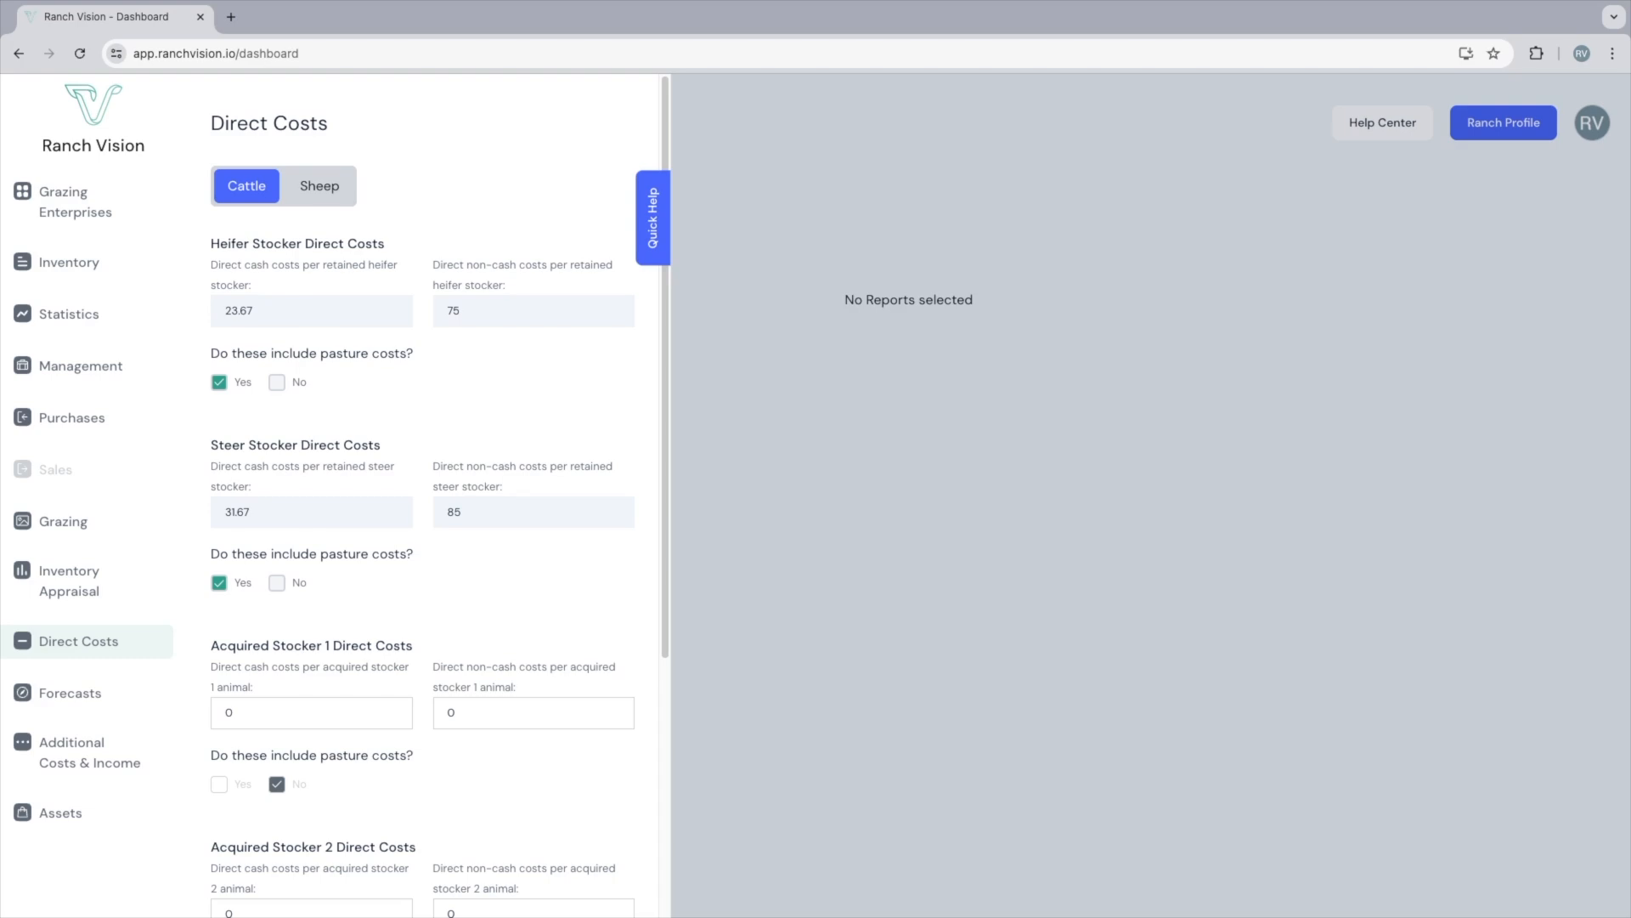
Consult the stocker direct costs help, answer No to heifer stocker costs including pasture, and save the direct costs.
click(654, 219)
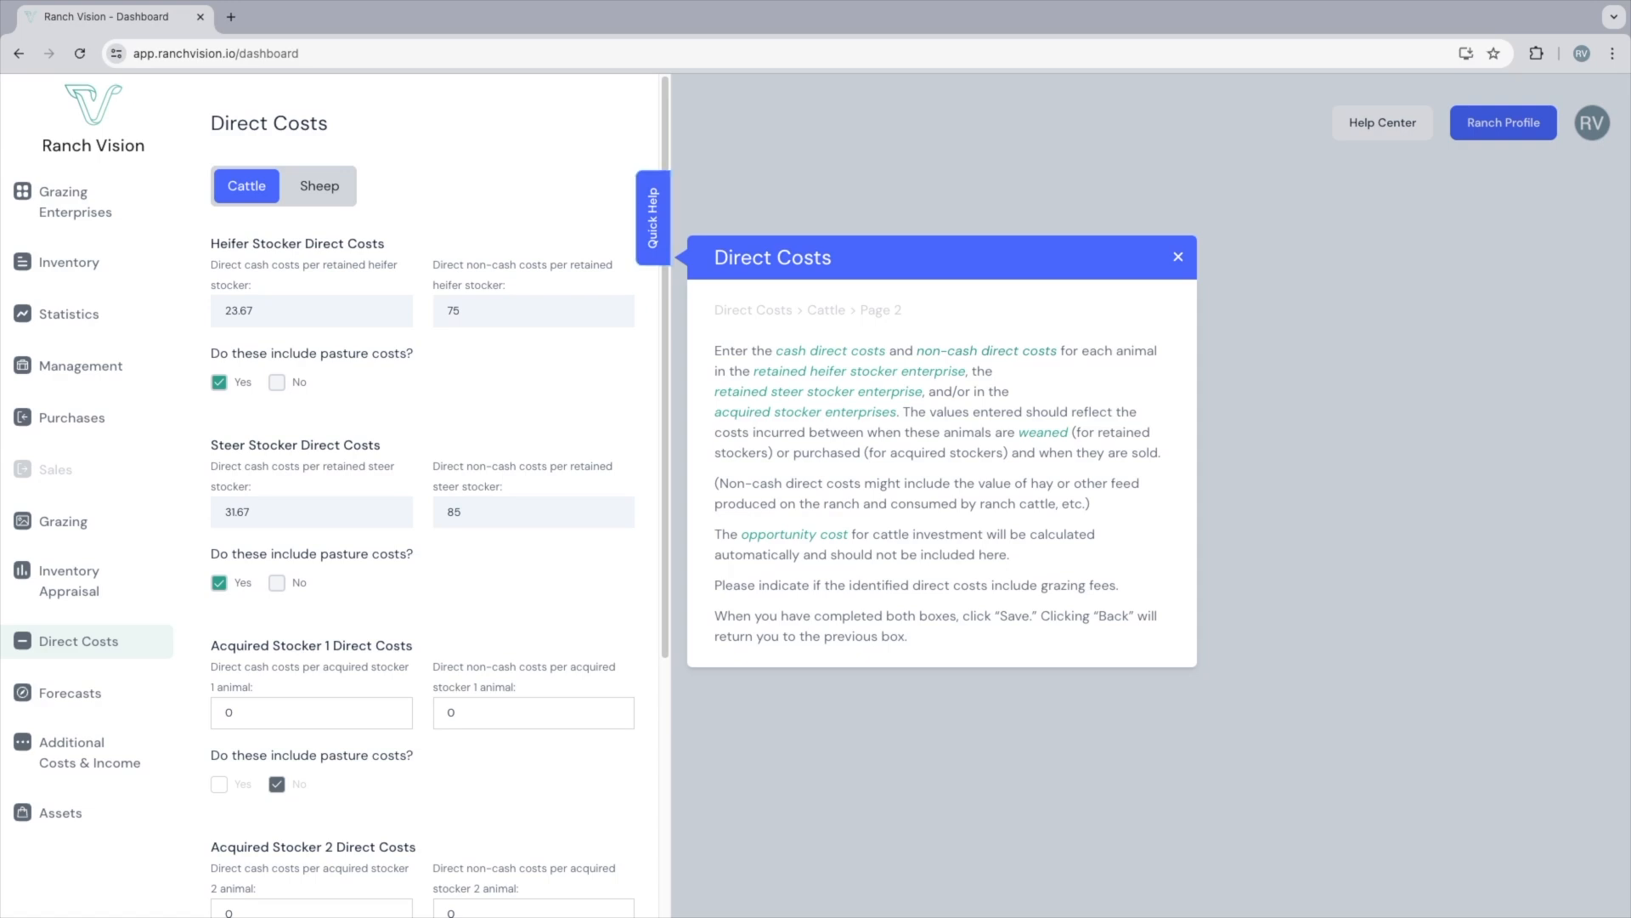
click(277, 382)
scroll(433, 594, down, 4)
click(532, 867)
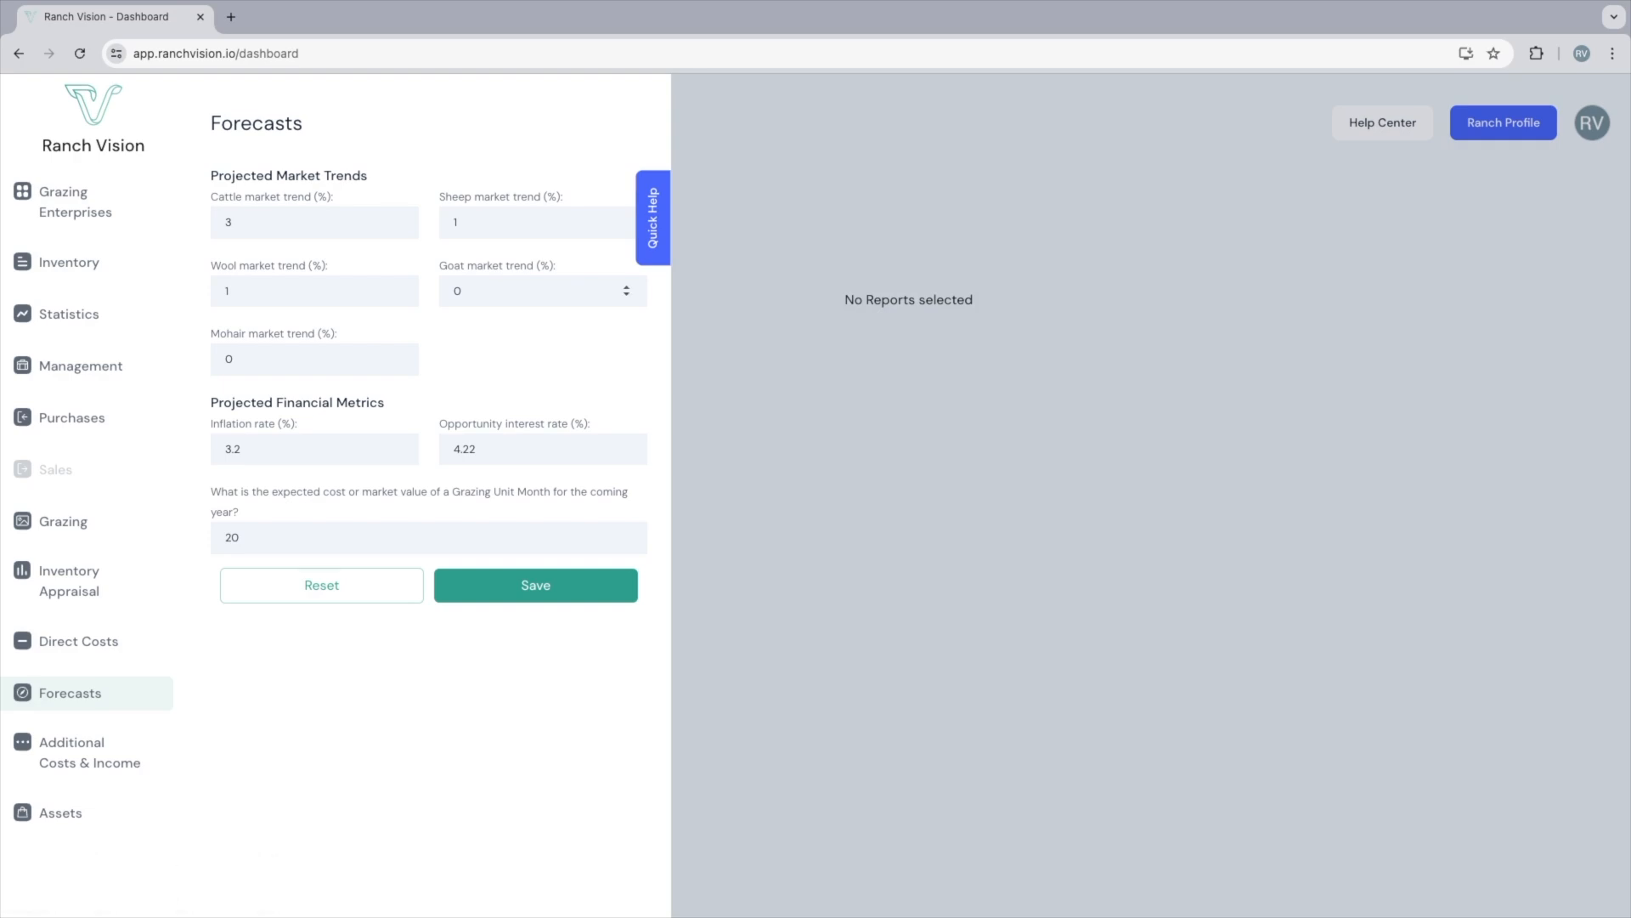
Step through the projected market trends and financial metrics in the forecasts, and save them.
click(315, 223)
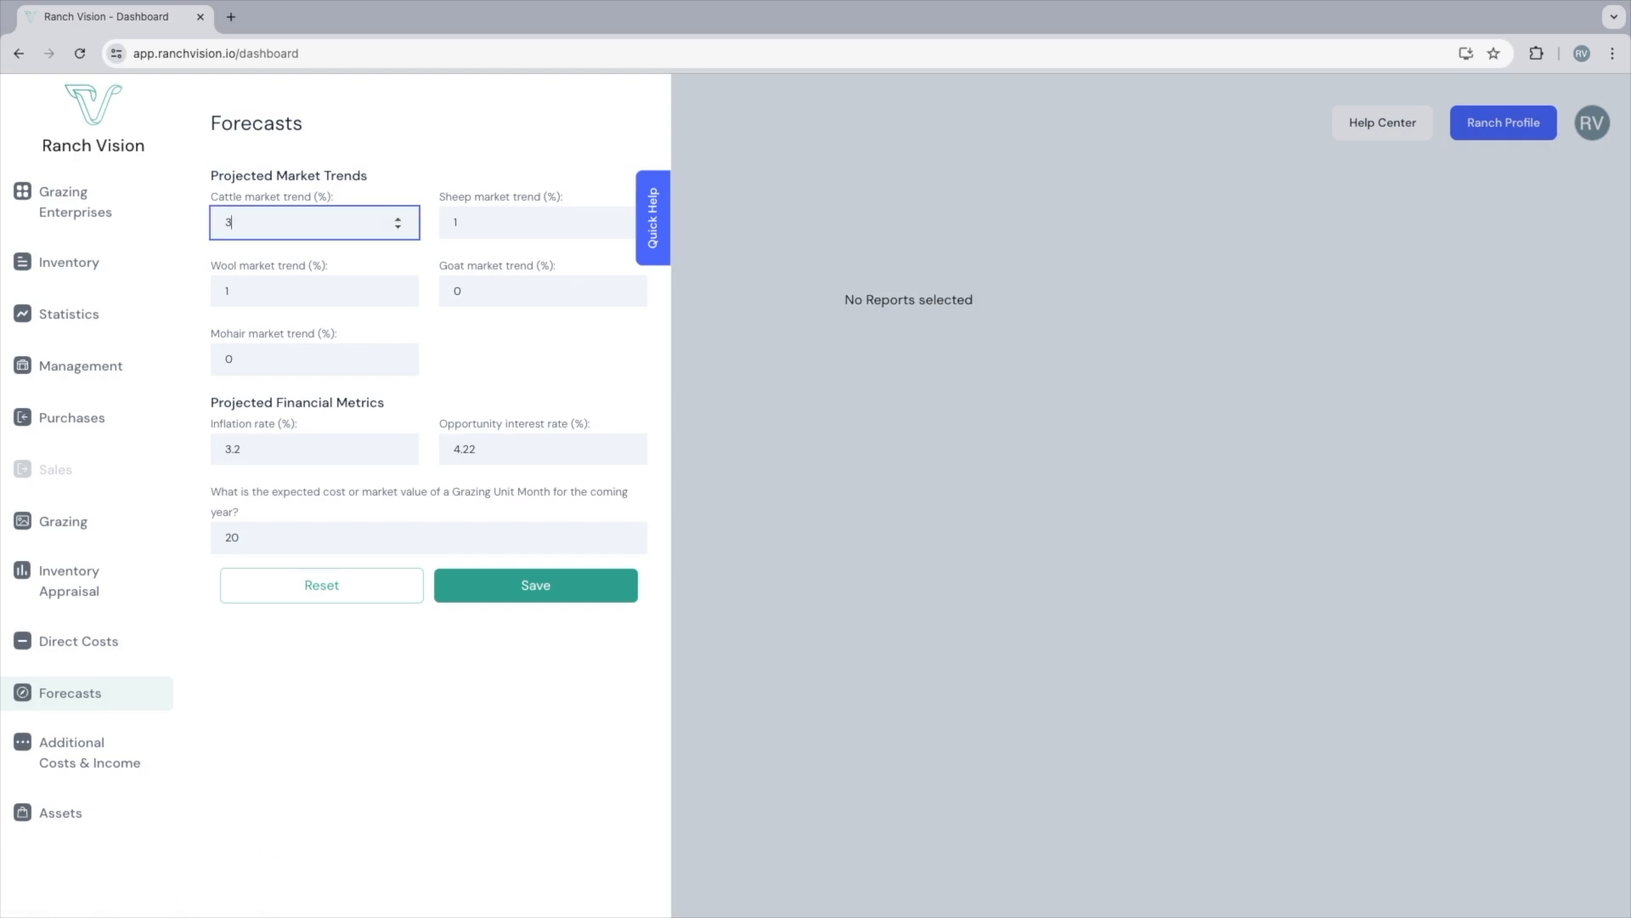
key(Tab)
key(Tab)
key(Tab)
key(Tab)
key(Tab)
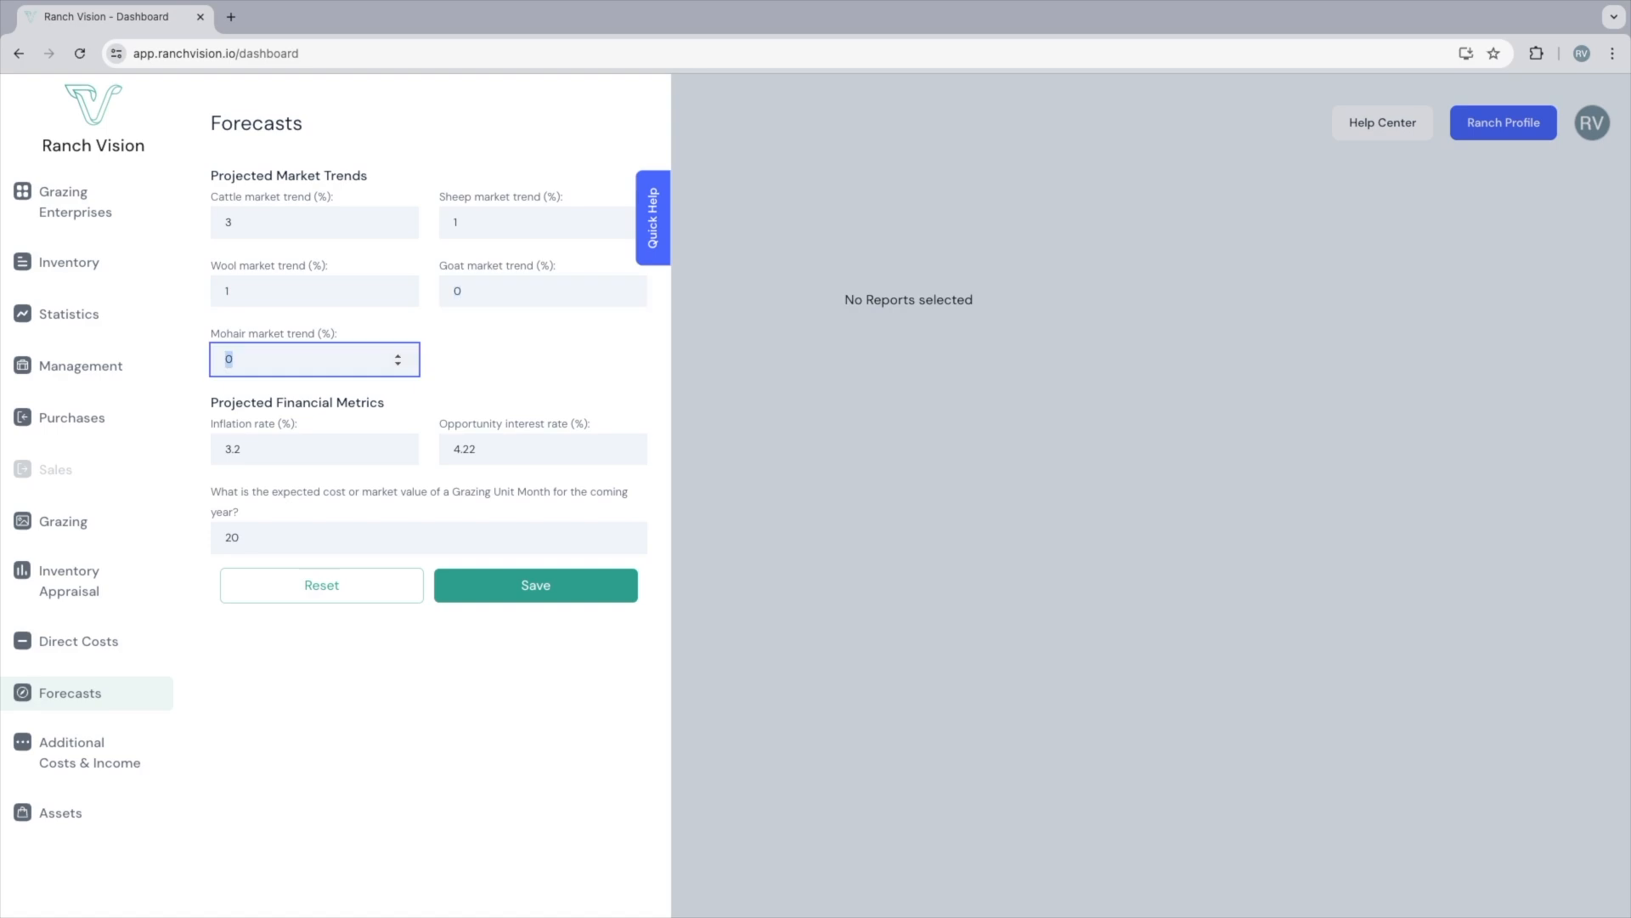
key(Tab)
key(Tab)
key(Return)
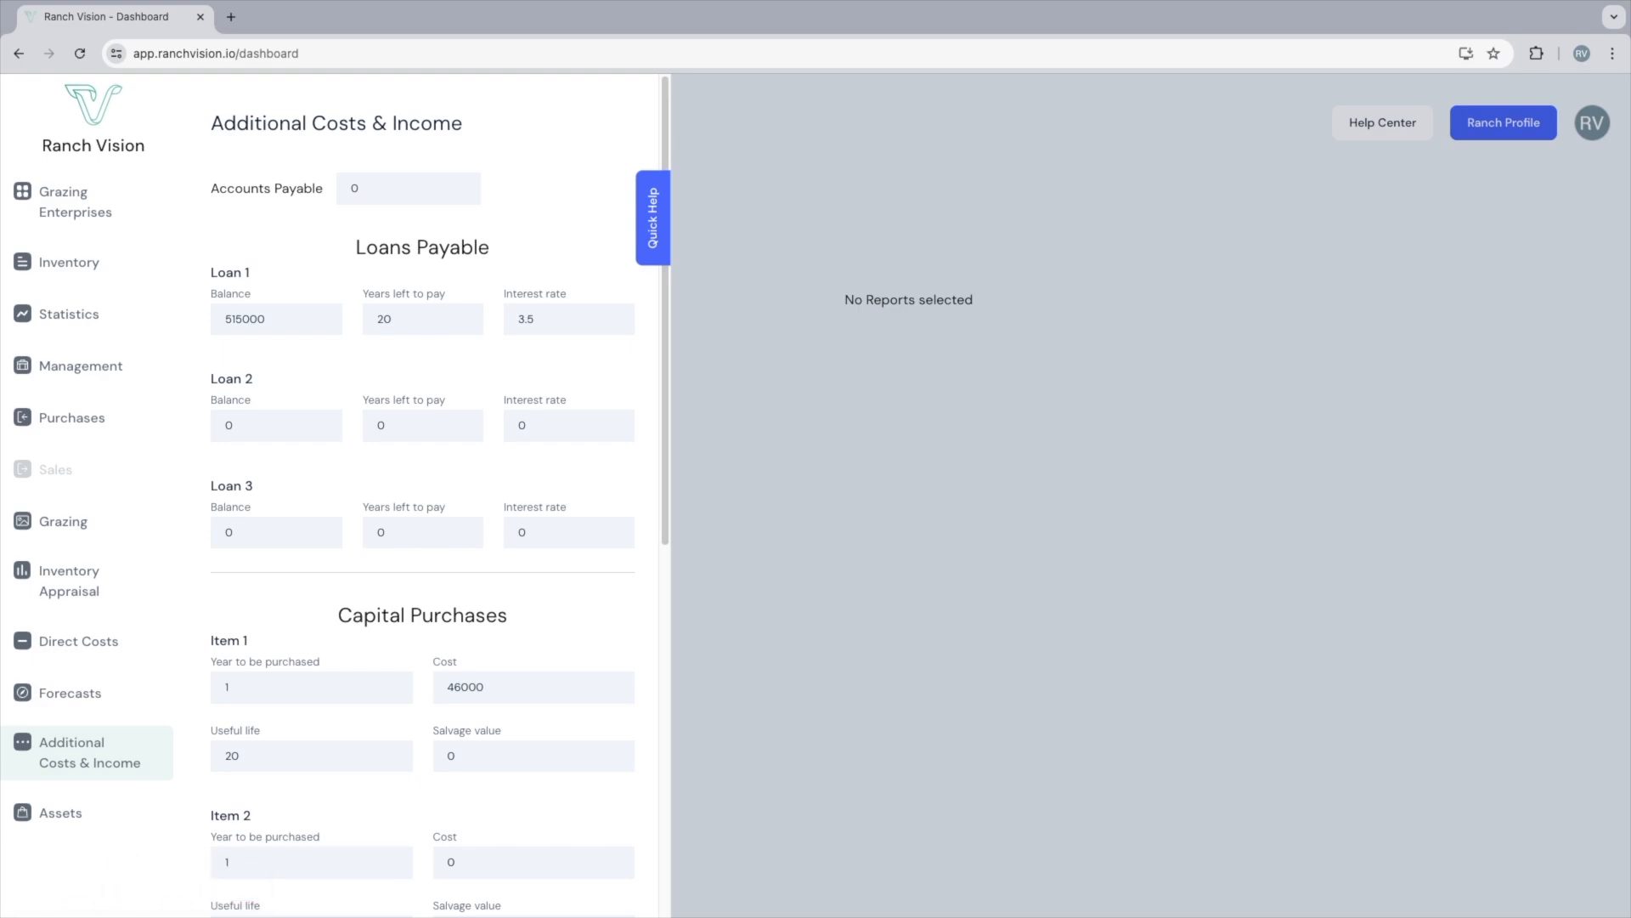
Go through the loans, capital purchases, overhead costs and other enterprises, then save the additional costs and the assets forms.
scroll(422, 493, down, 8)
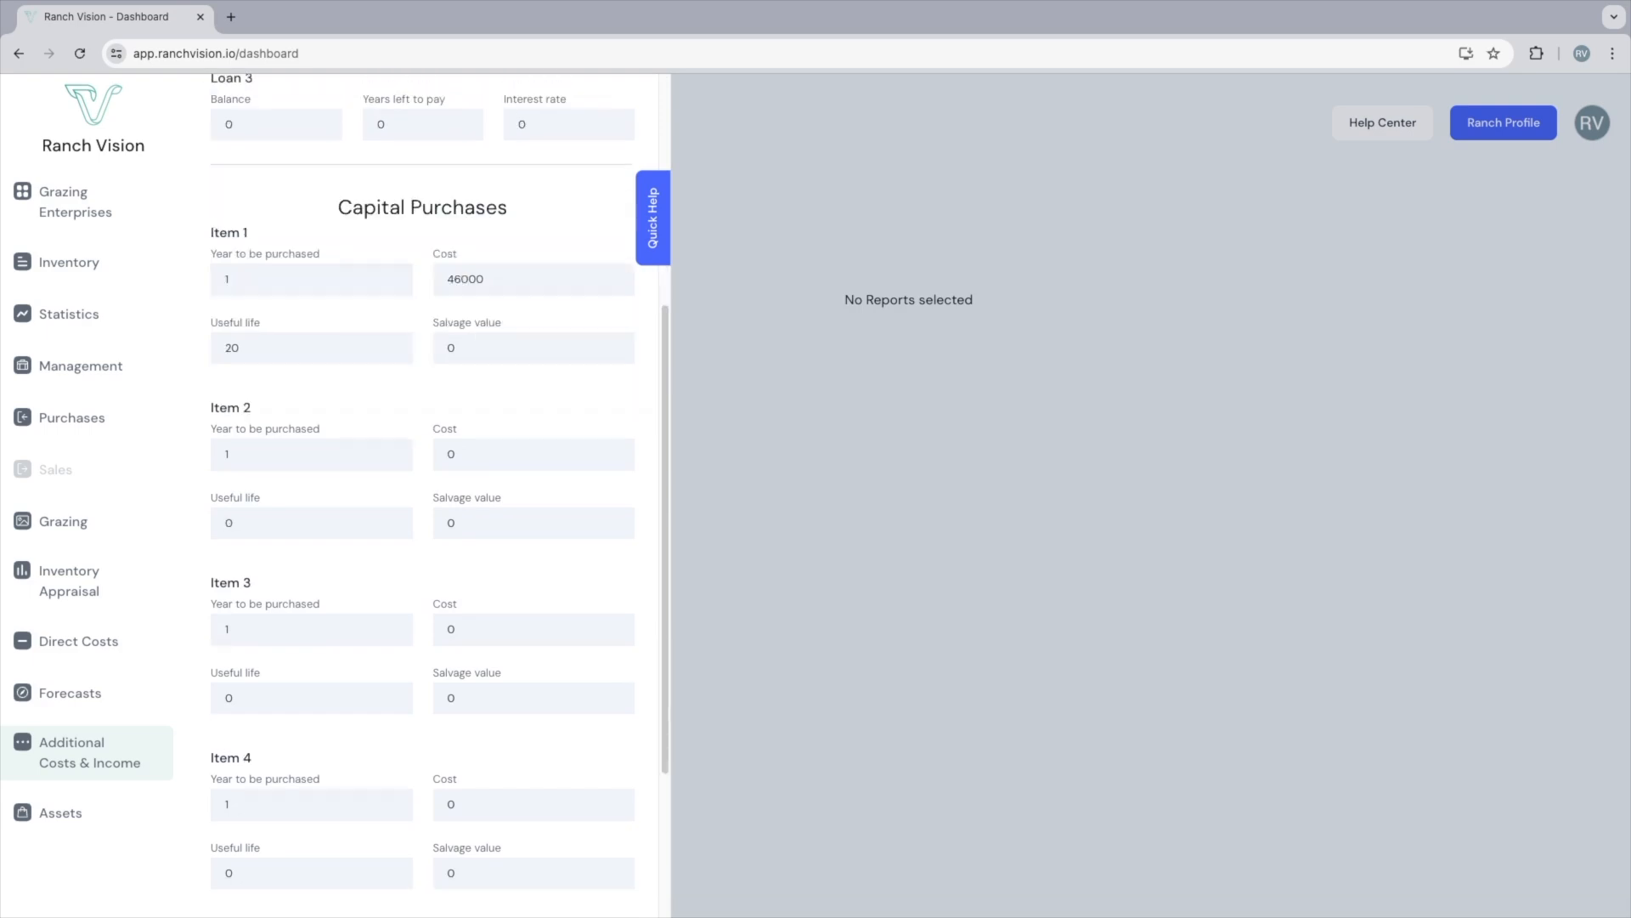
click(532, 862)
scroll(531, 858, up, 6)
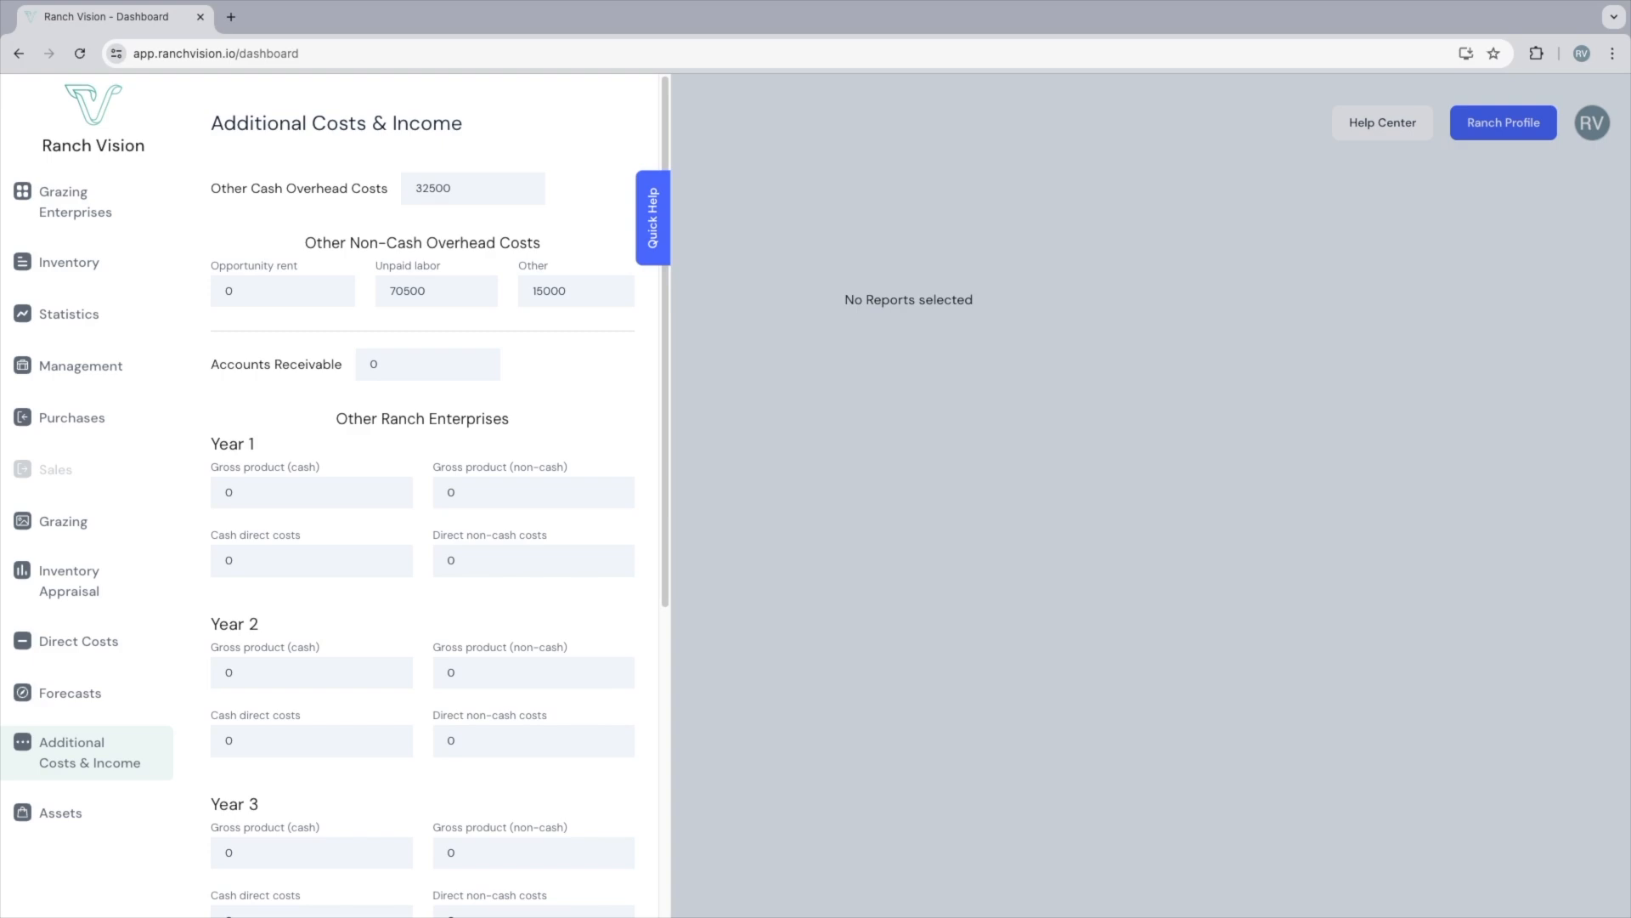
scroll(534, 454, down, 6)
click(531, 867)
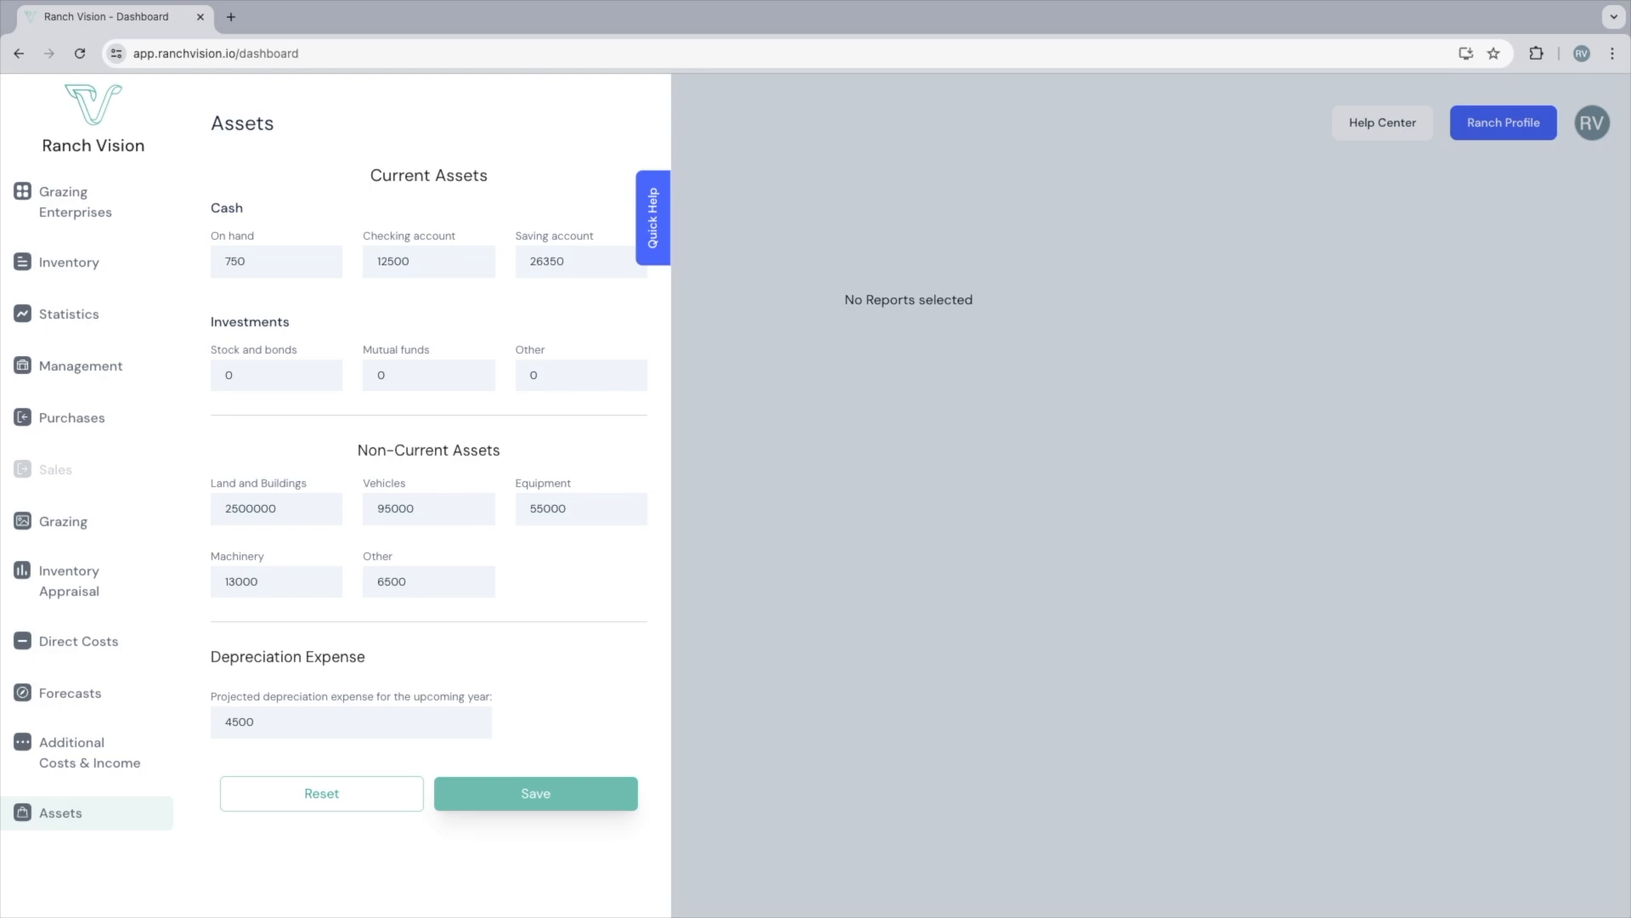
click(535, 792)
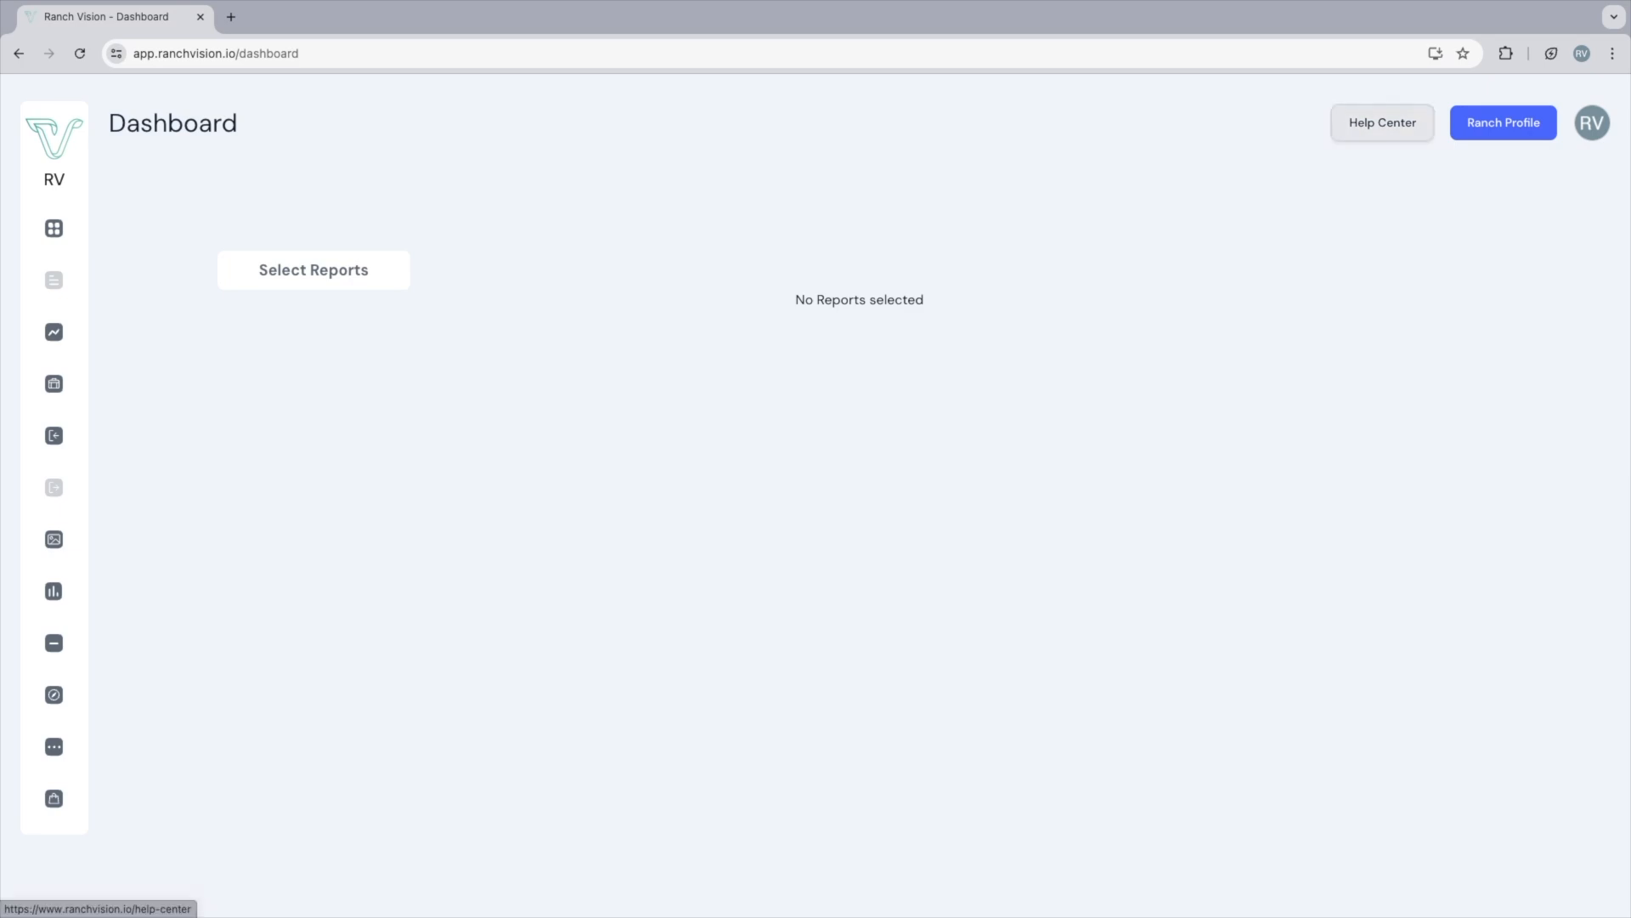
Open the Help Center and examine its topic categories, from Getting Started to the Appendix.
click(1382, 122)
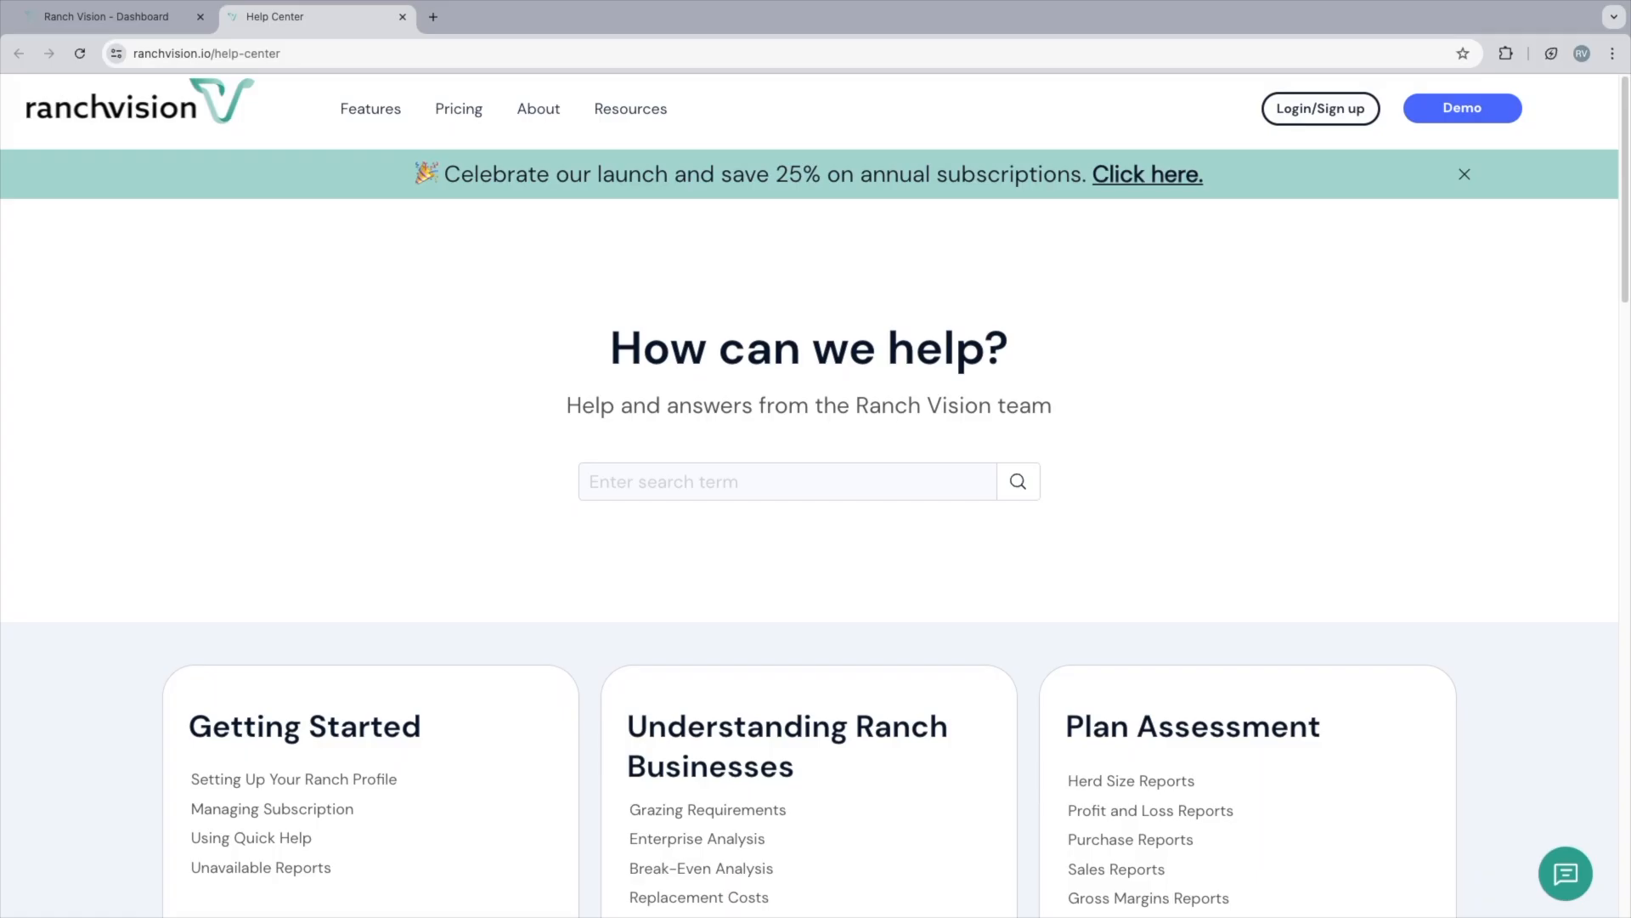
scroll(809, 497, down, 5)
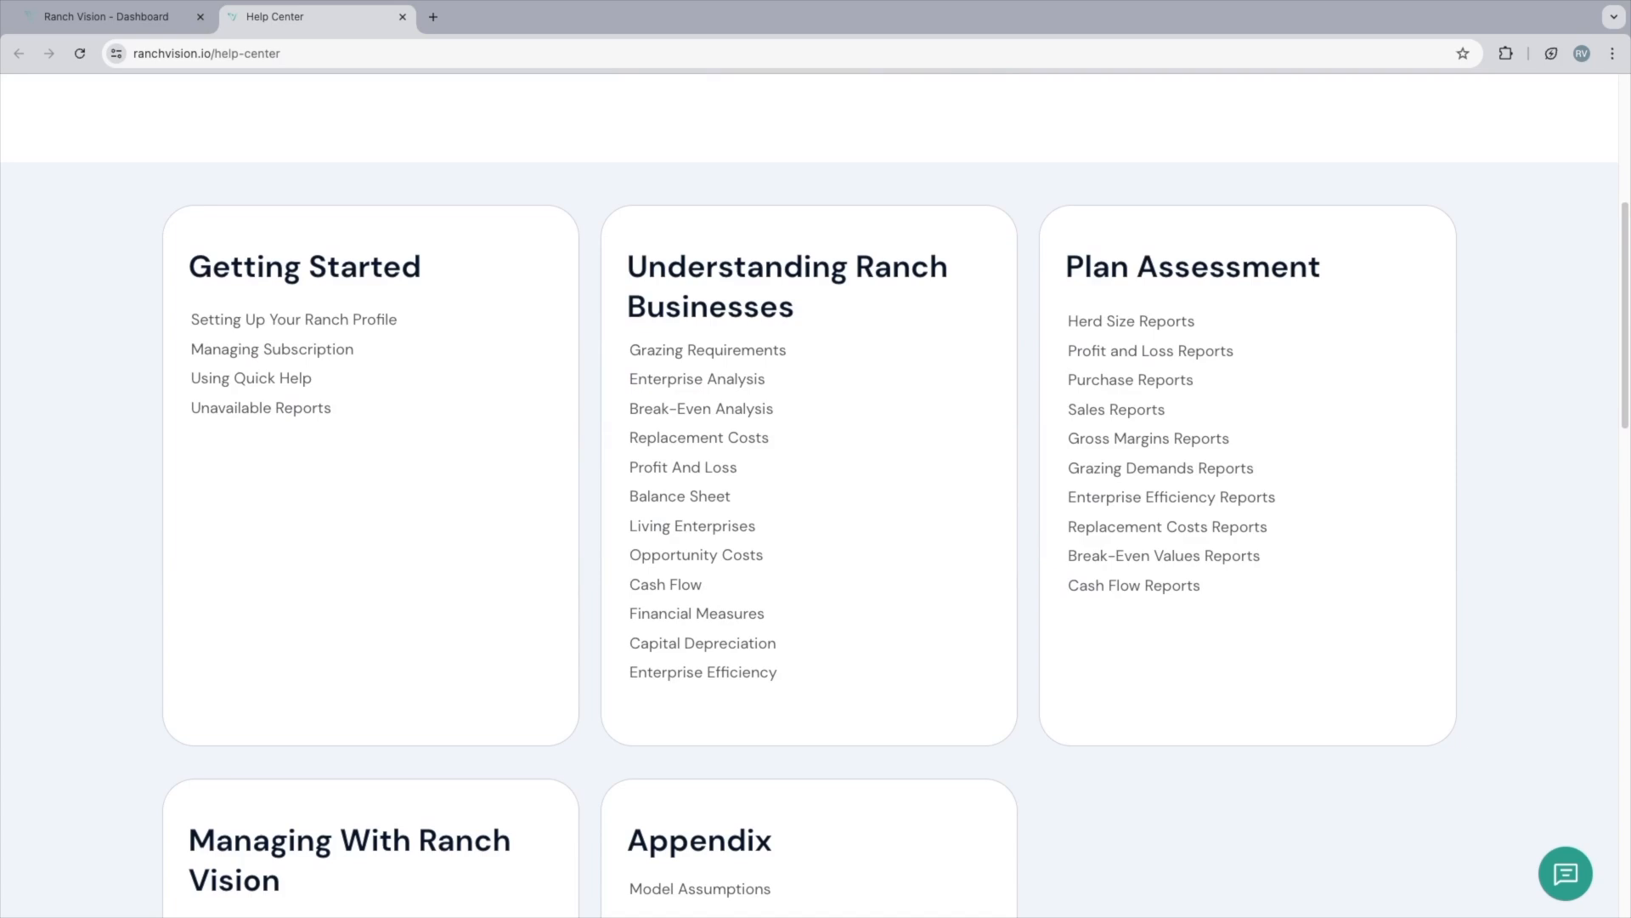
drag(422, 267, 188, 267)
drag(795, 308, 627, 267)
drag(1321, 266, 1065, 267)
scroll(1065, 267, down, 5)
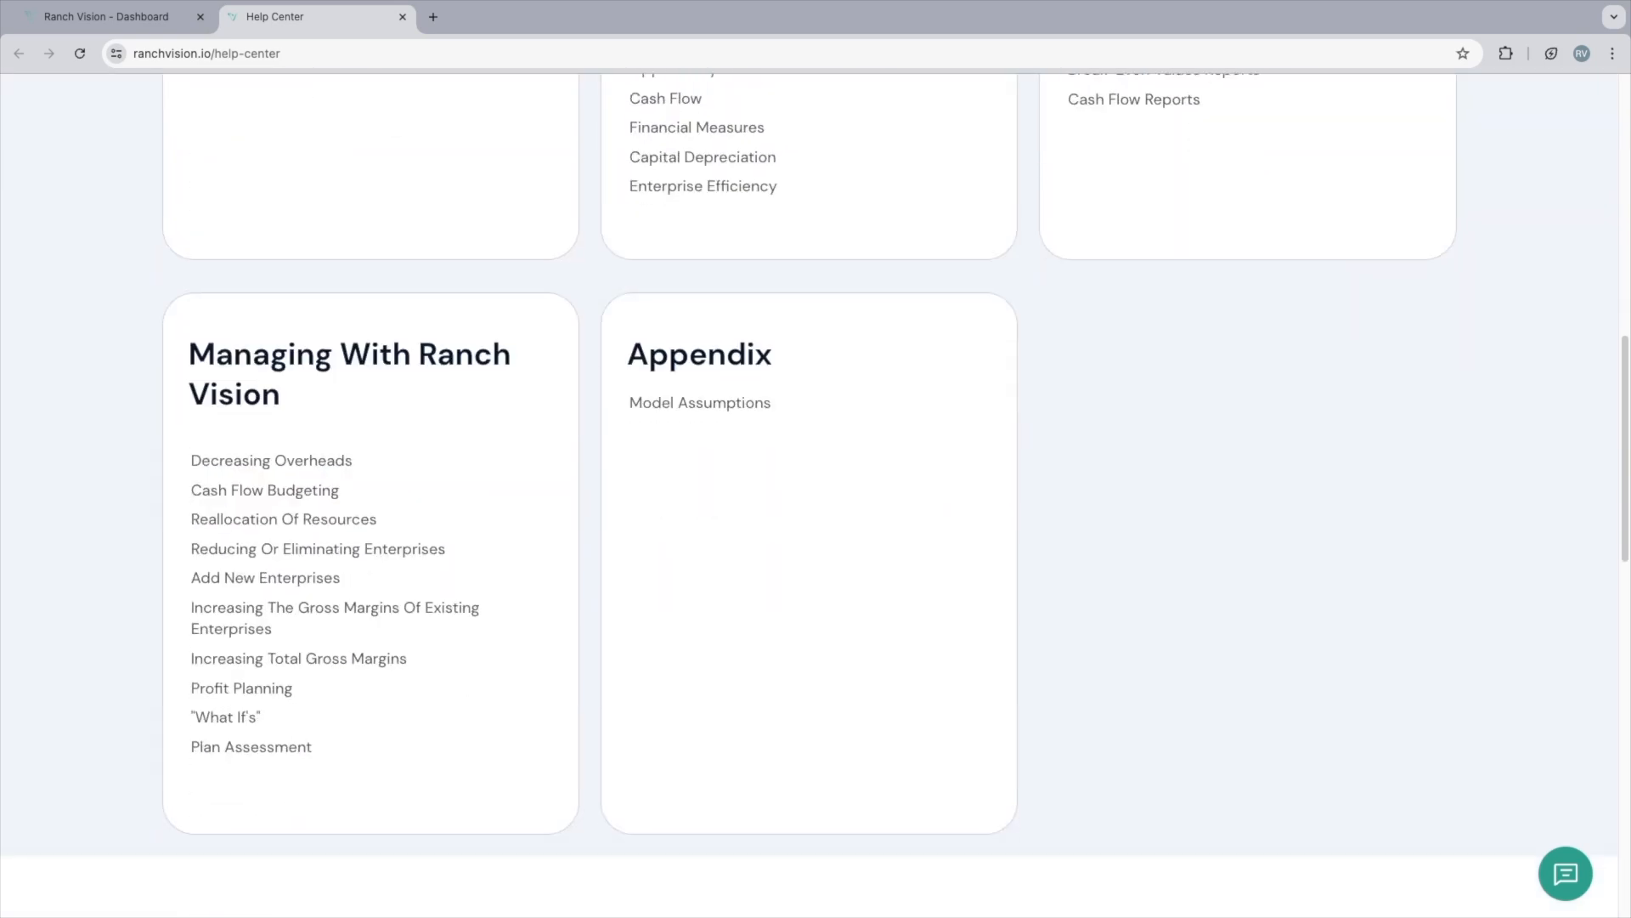
drag(281, 395, 189, 354)
drag(775, 355, 627, 354)
click(627, 355)
scroll(809, 467, up, 4)
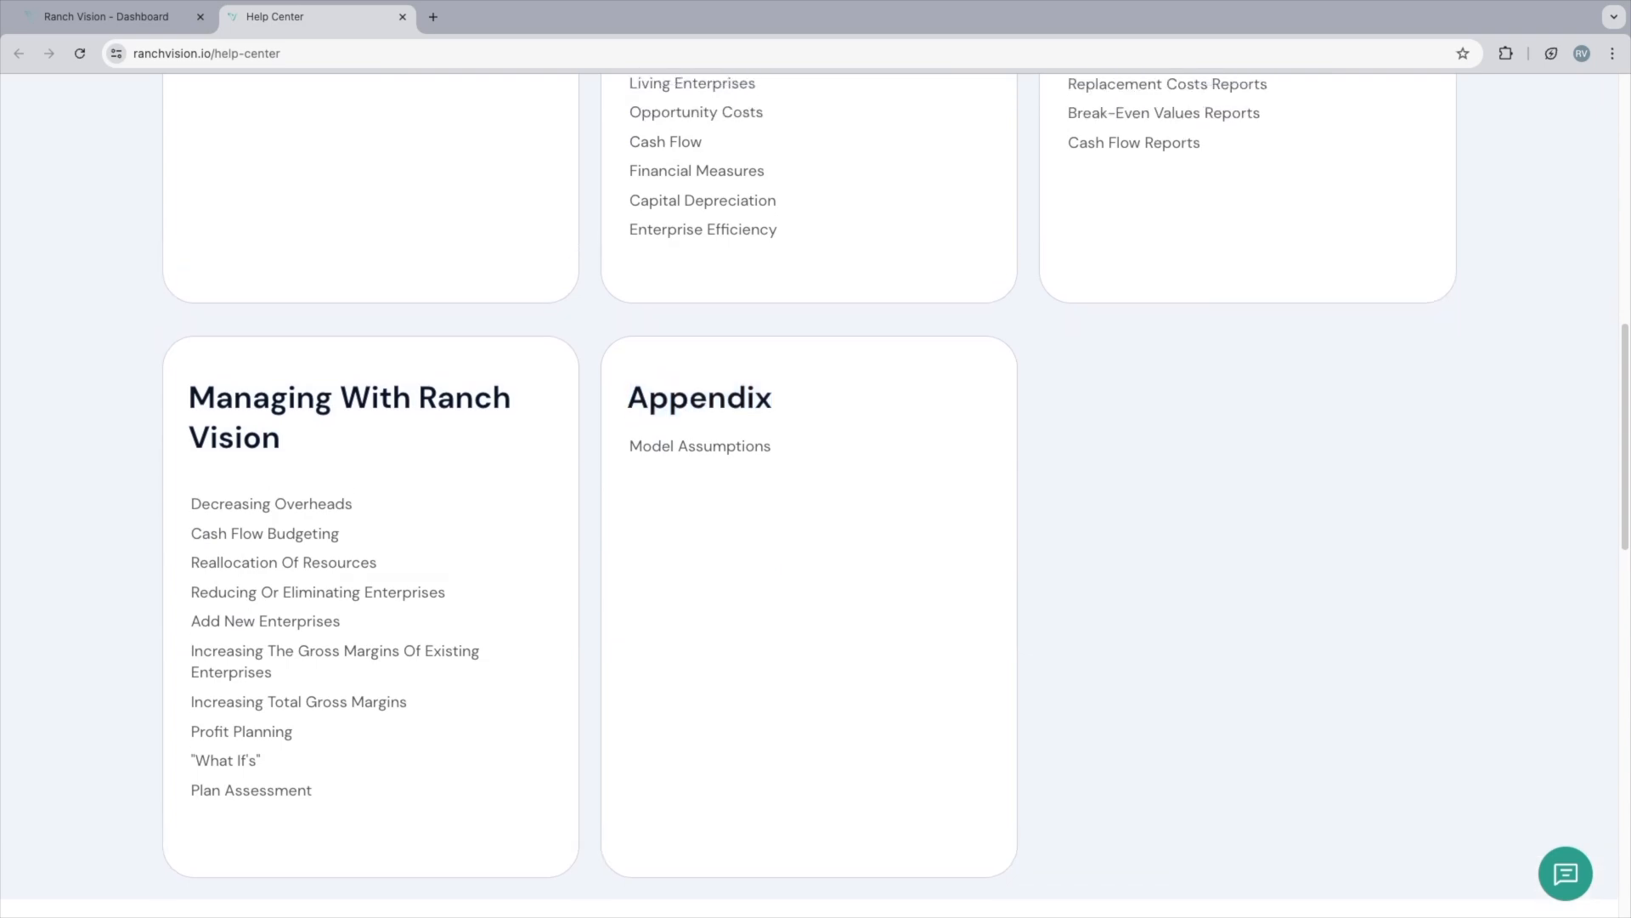
View the Grazing Requirements and Replacement Costs help articles, returning to the Help Center topics after each.
click(708, 160)
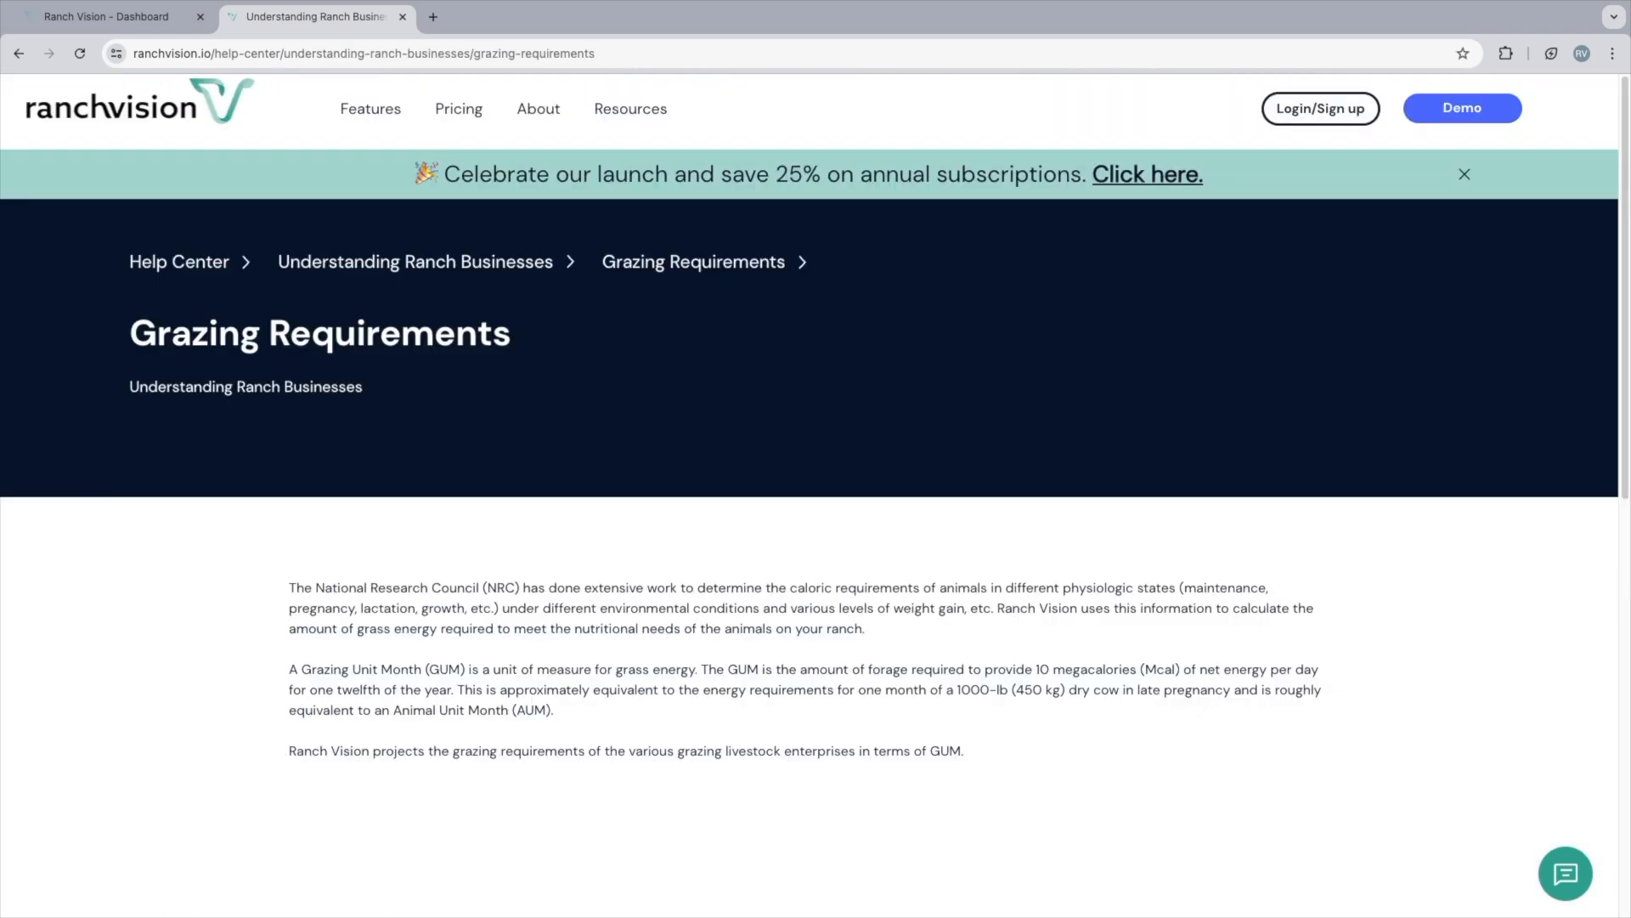
click(179, 262)
scroll(808, 495, down, 1)
scroll(699, 552, down, 3)
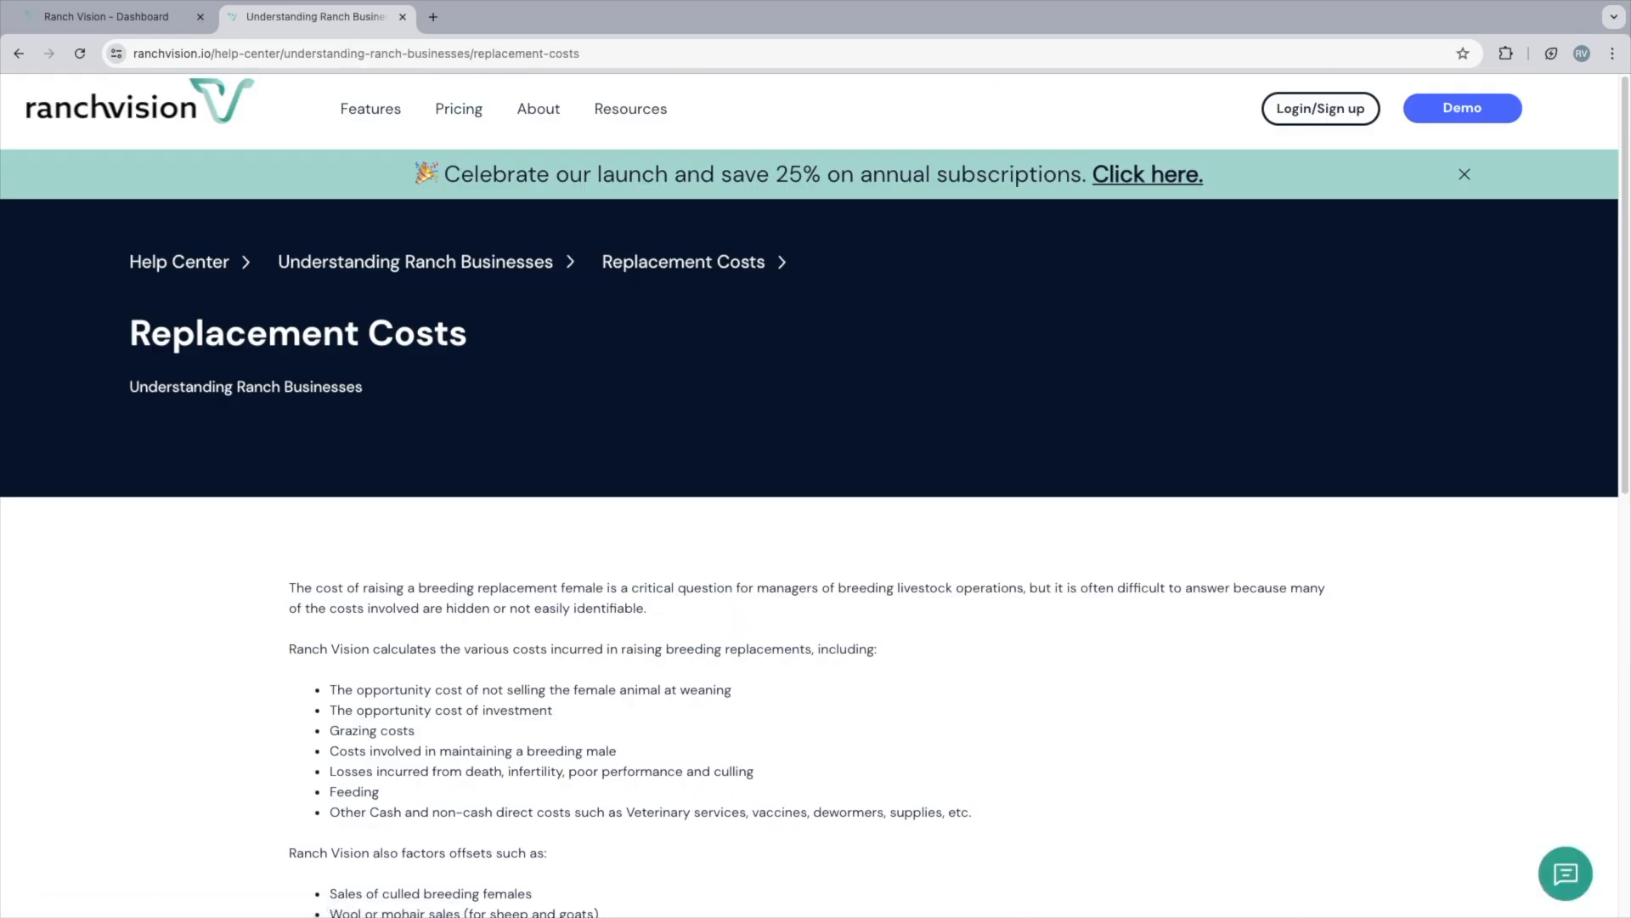
click(180, 262)
scroll(809, 495, down, 13)
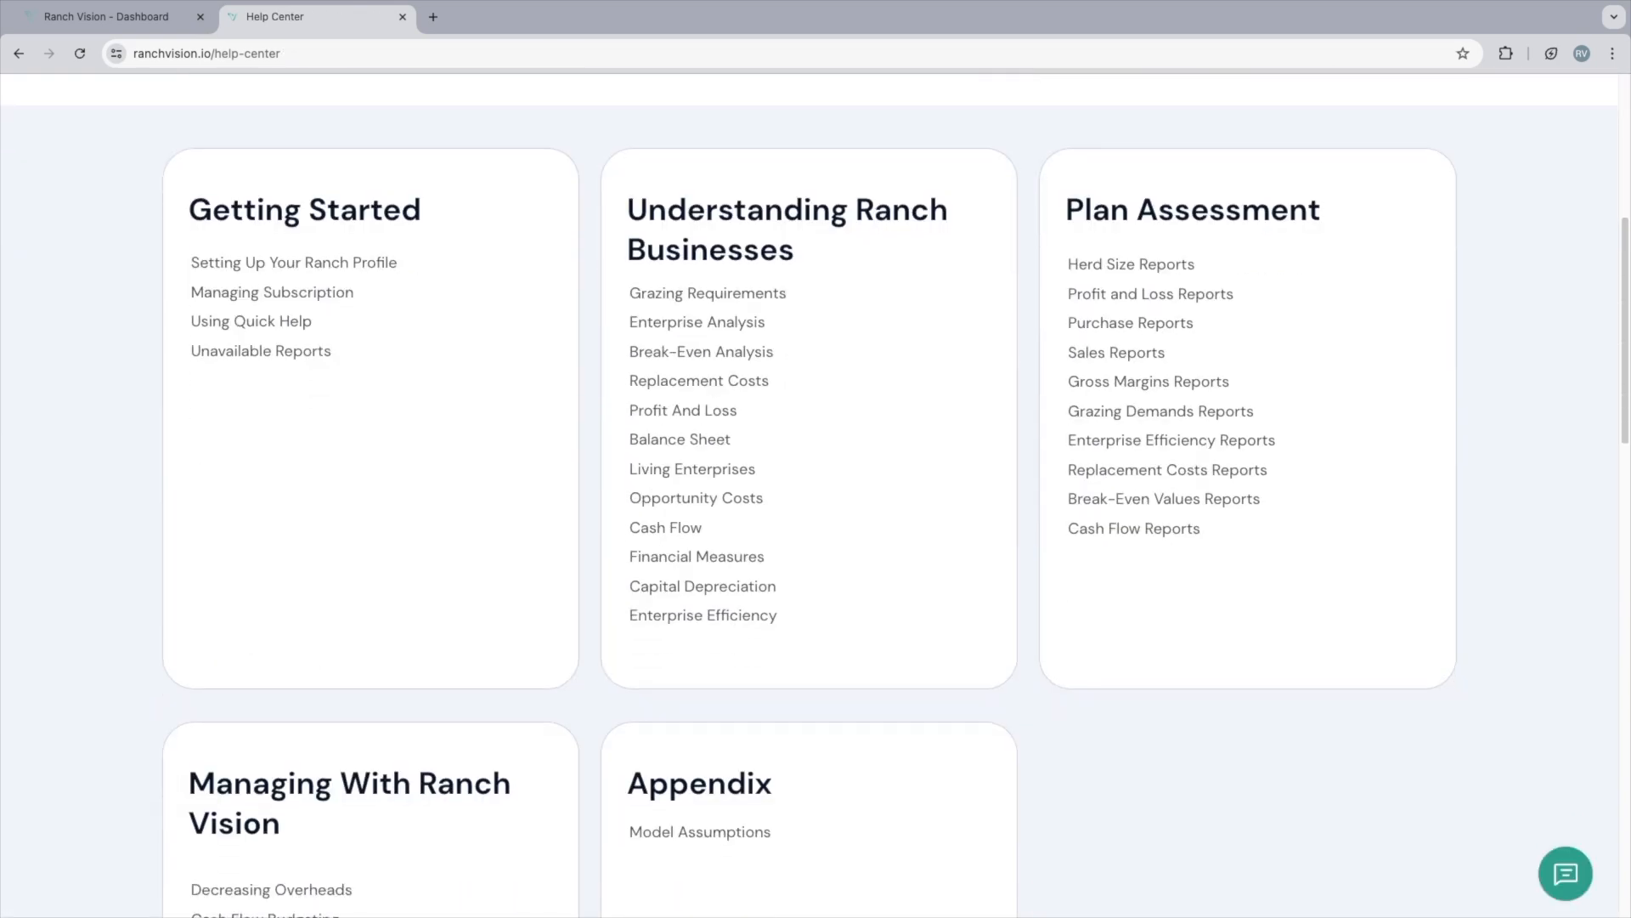
Browse the report videos in the Help Center's video resources, and close the Help Center to return to the dashboard.
scroll(809, 495, down, 6)
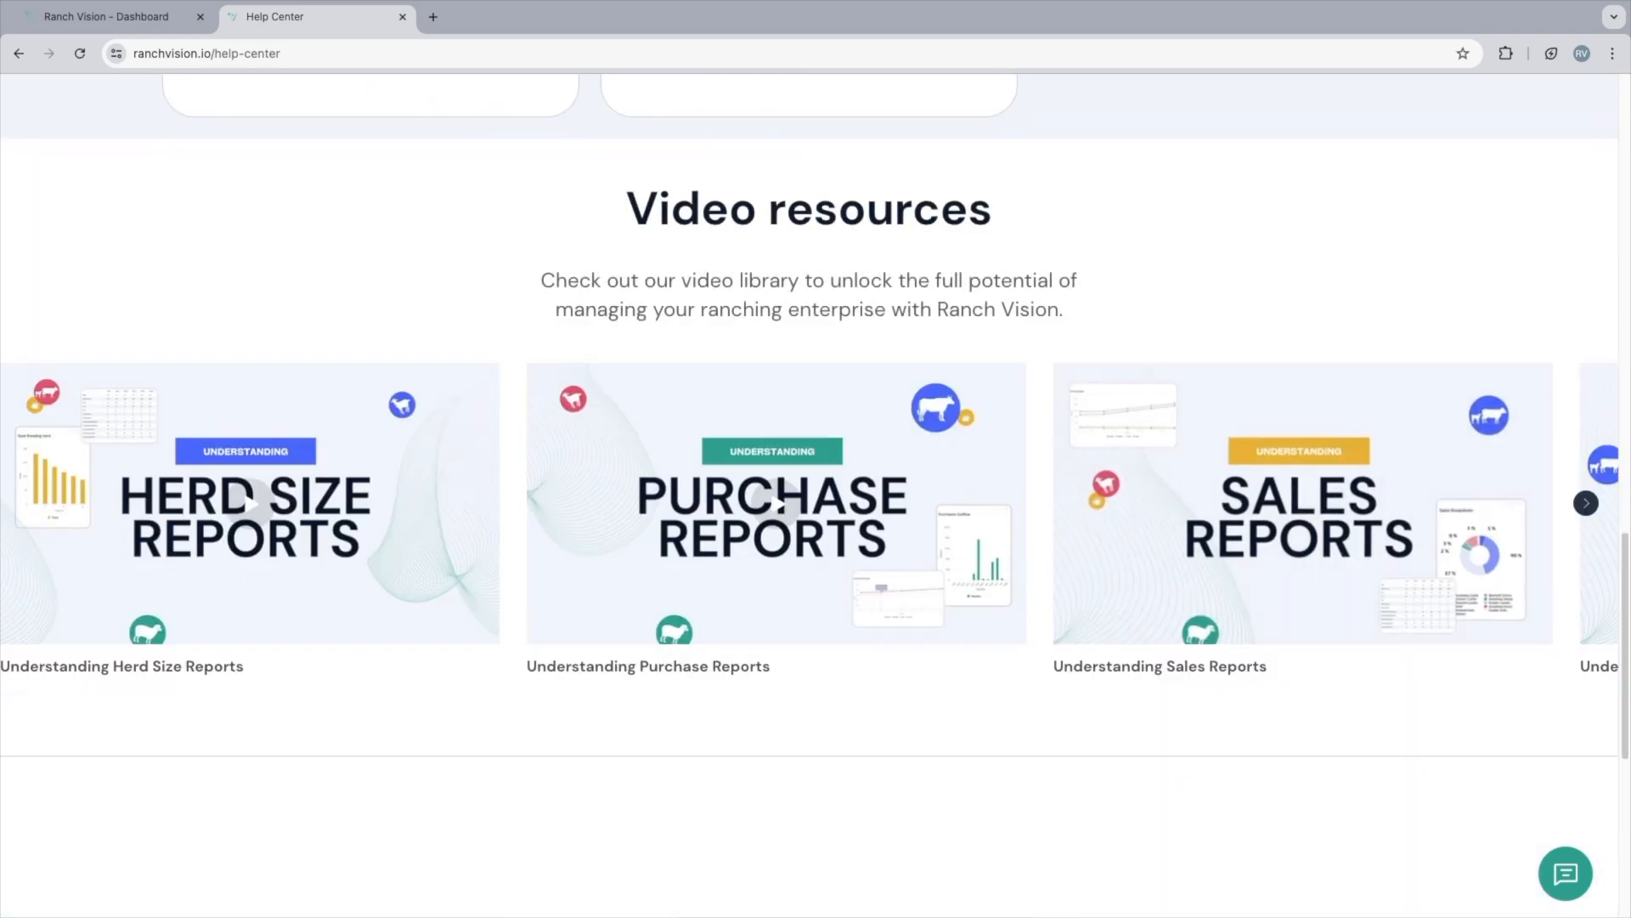
click(1586, 503)
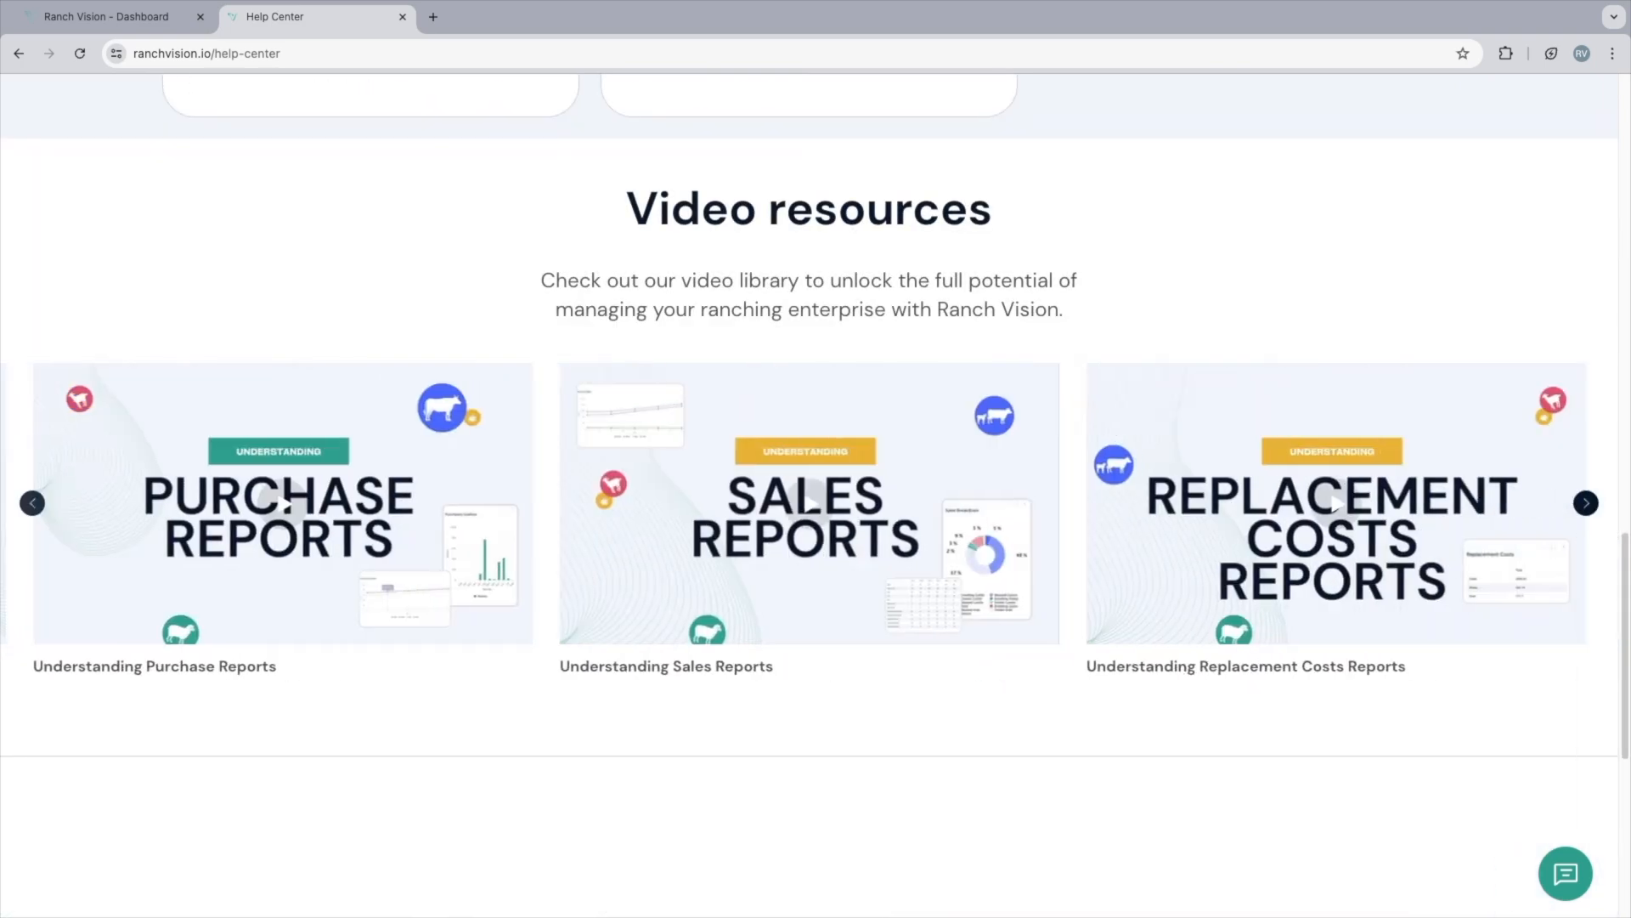
click(1586, 503)
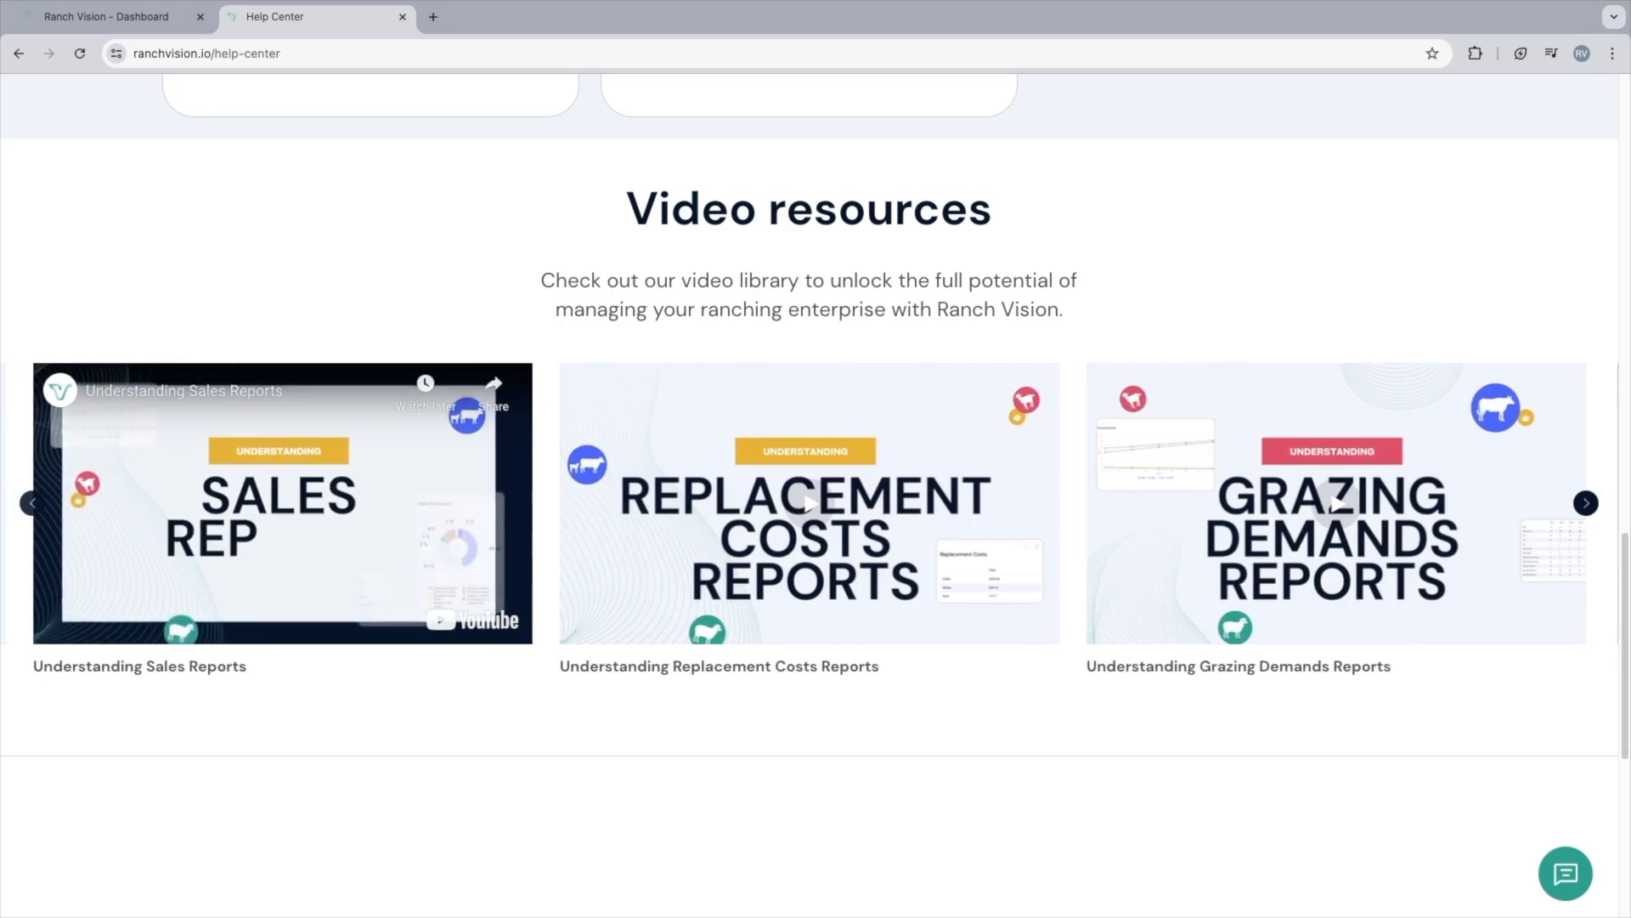
click(1337, 503)
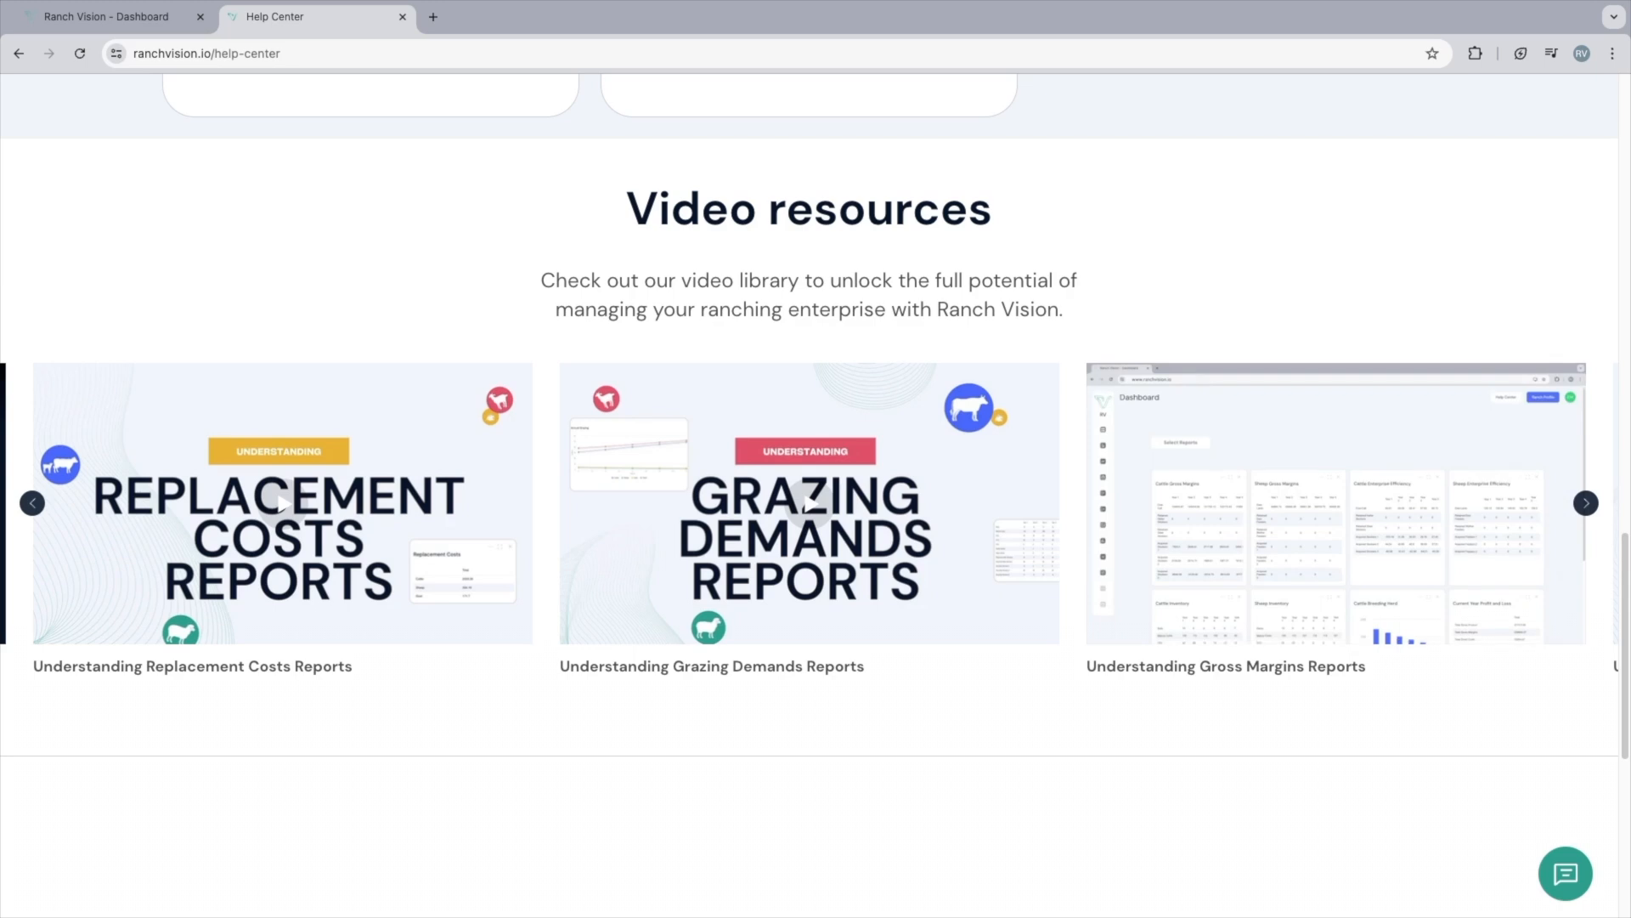
key(super+w)
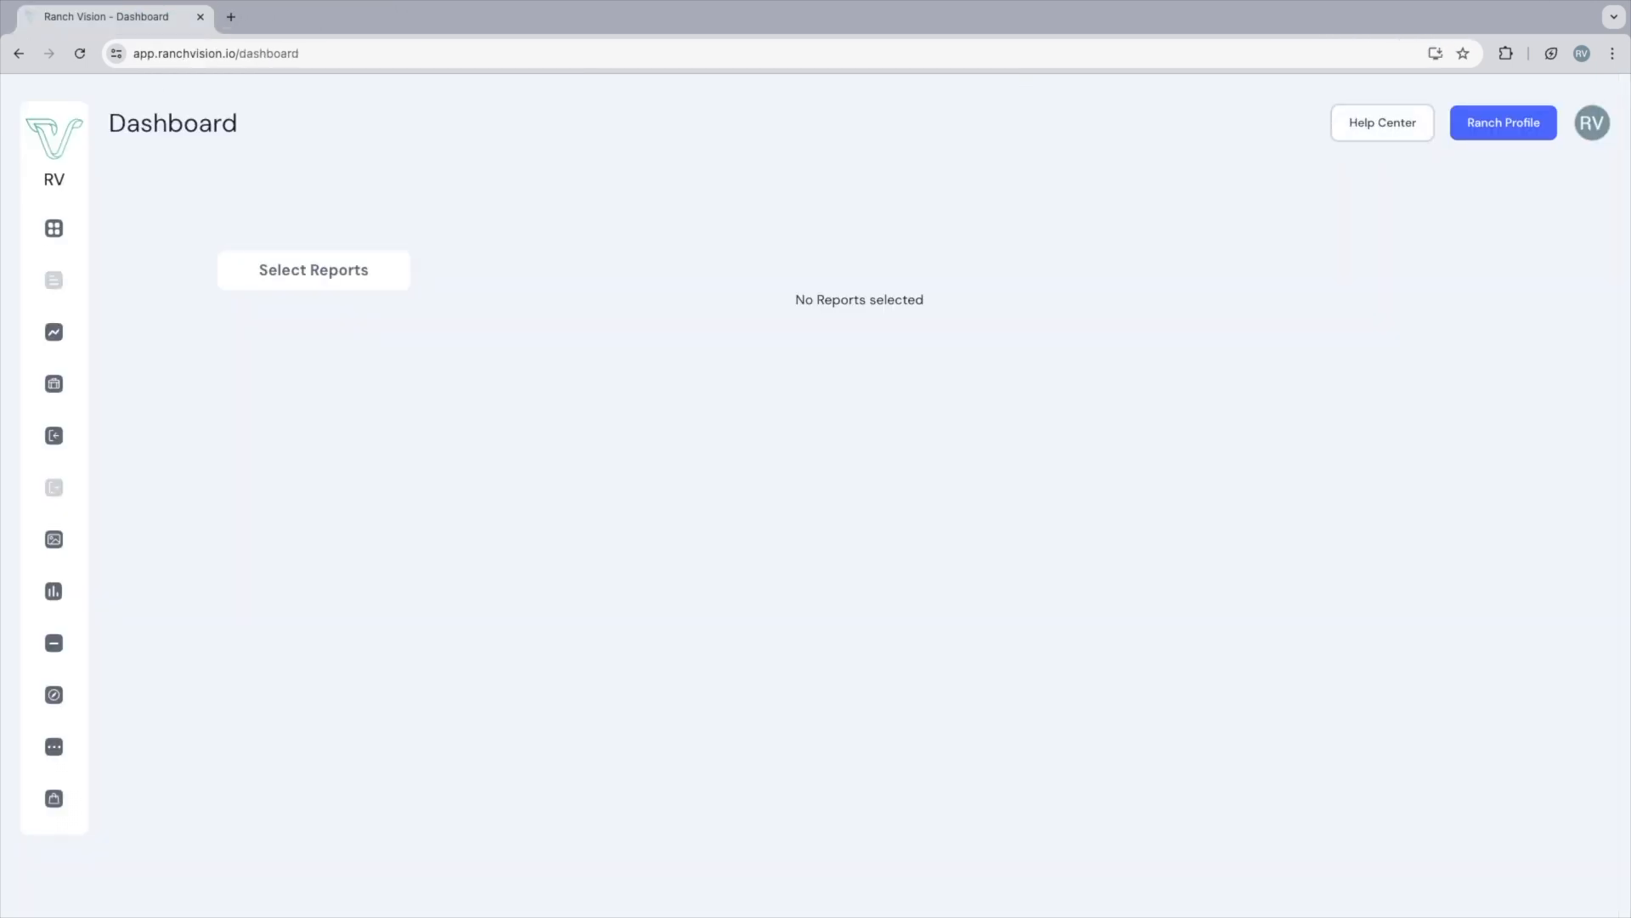